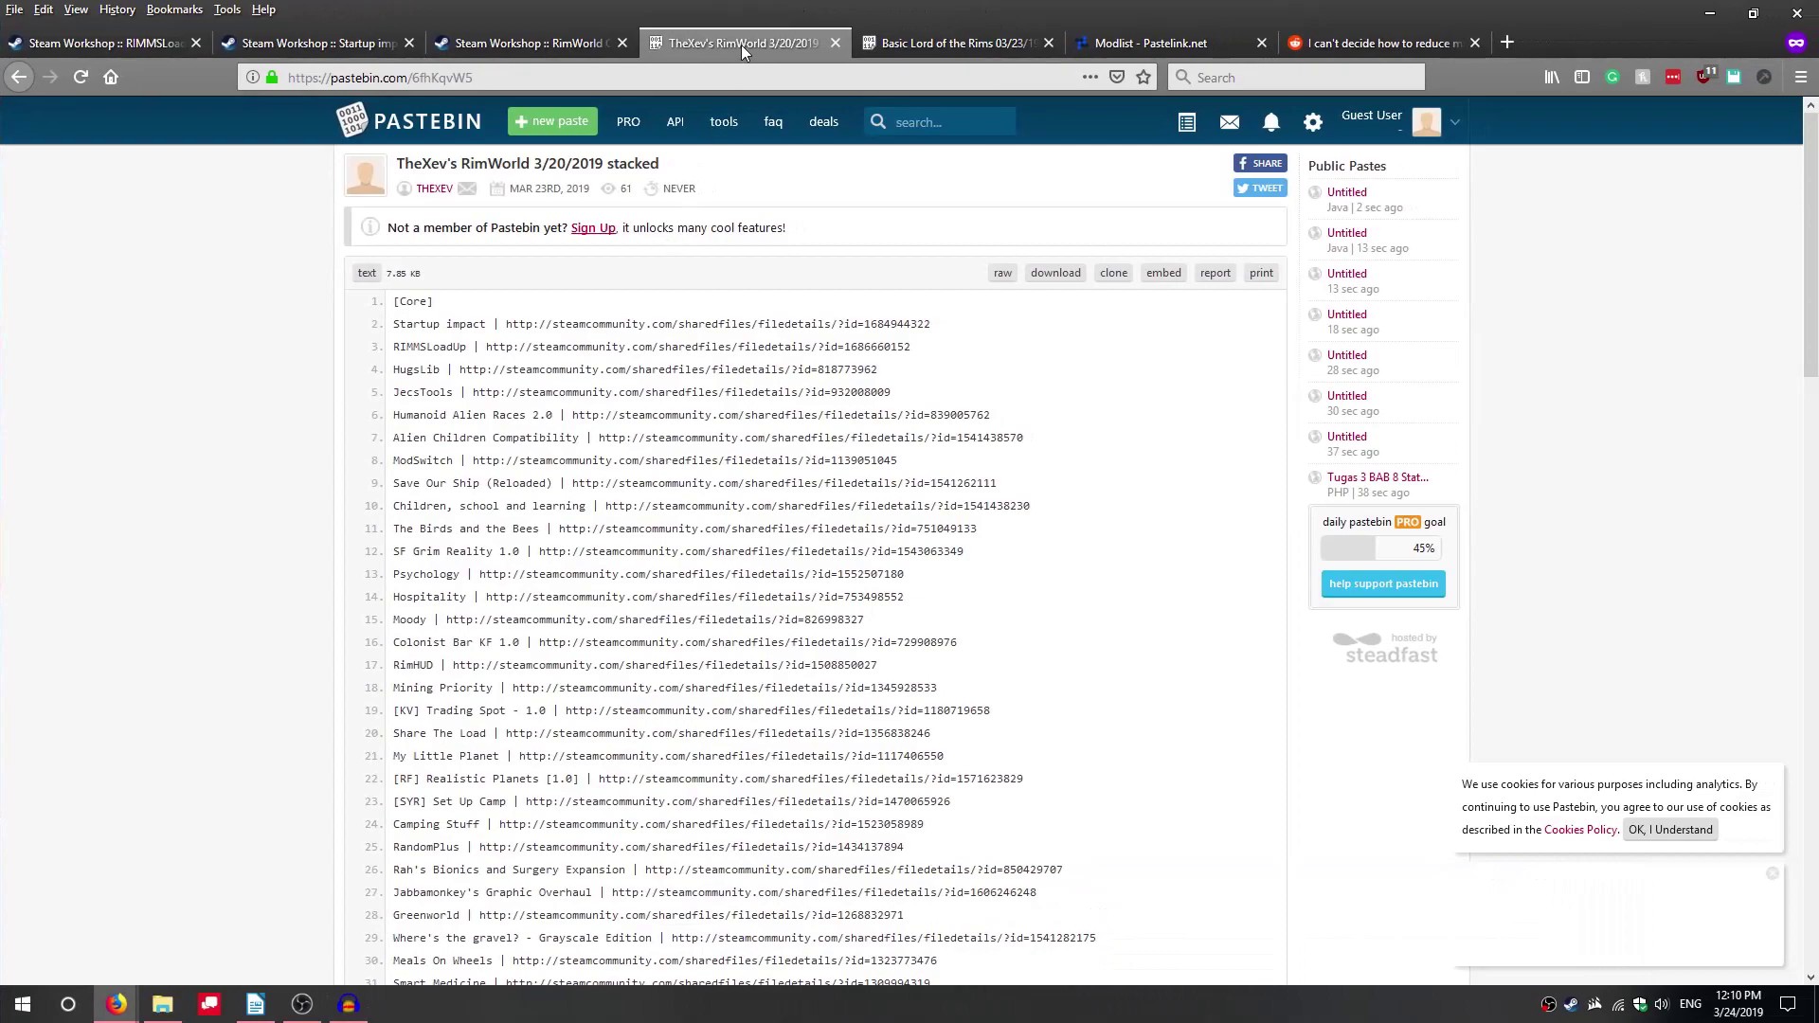
Step: Glance over the Basic Lord of the Rims and Pastelink mod lists, returning to the RimWorld 3/20/2019 stacked list
{"action": "left_click", "coordinate": [967, 43]}
{"action": "left_click", "coordinate": [1135, 49]}
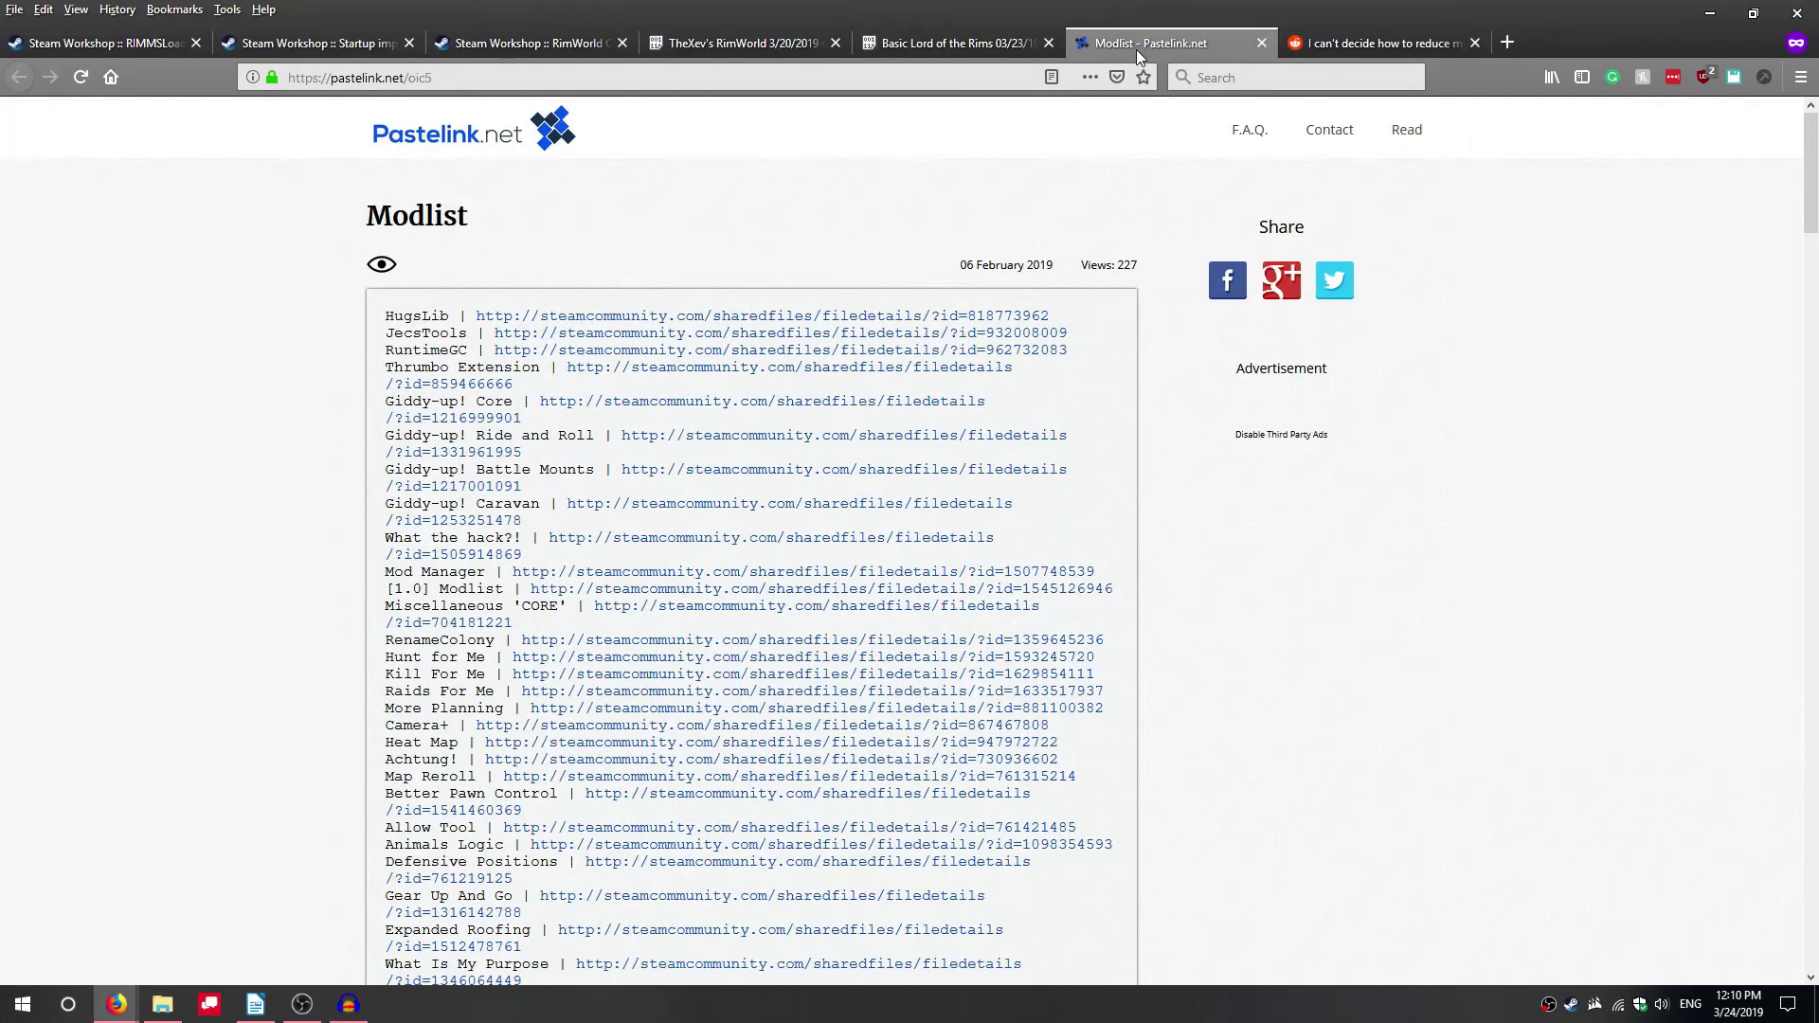
{"action": "left_click", "coordinate": [754, 44]}
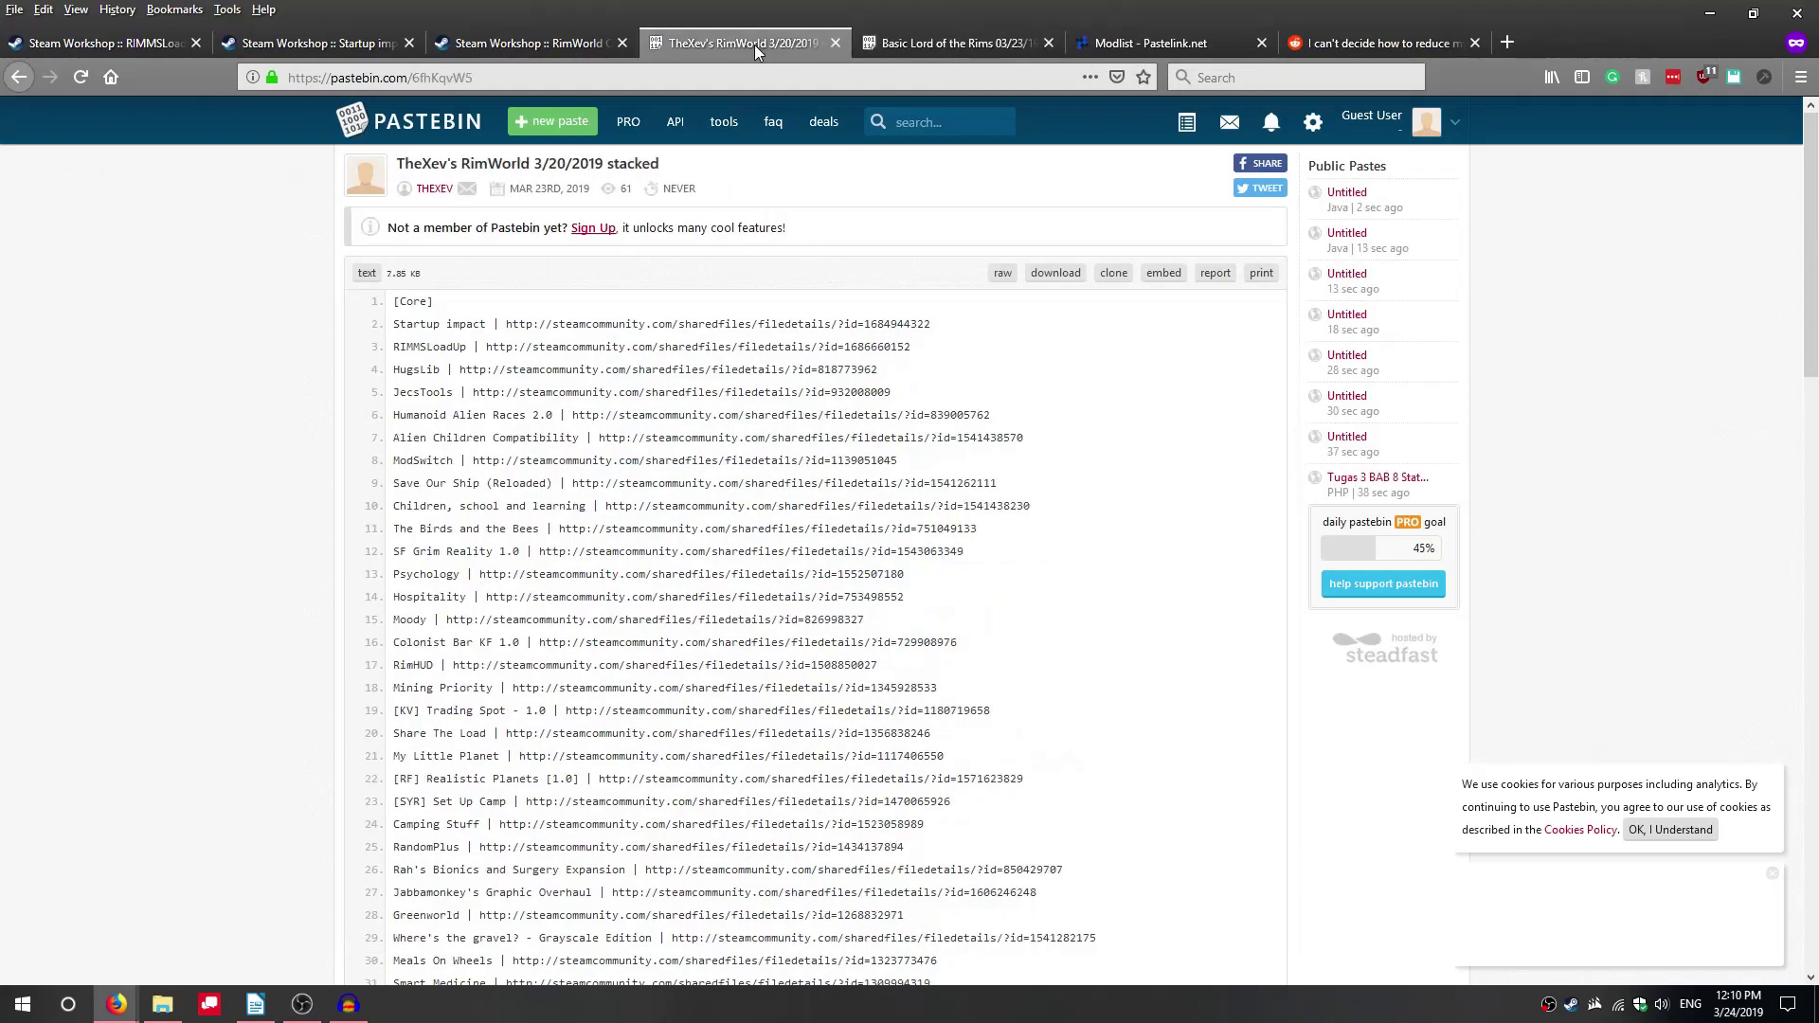
Step: Examine the RIMMSLoadUp Workshop page, covering its features, load-order notes and first comments
{"action": "left_click", "coordinate": [150, 43]}
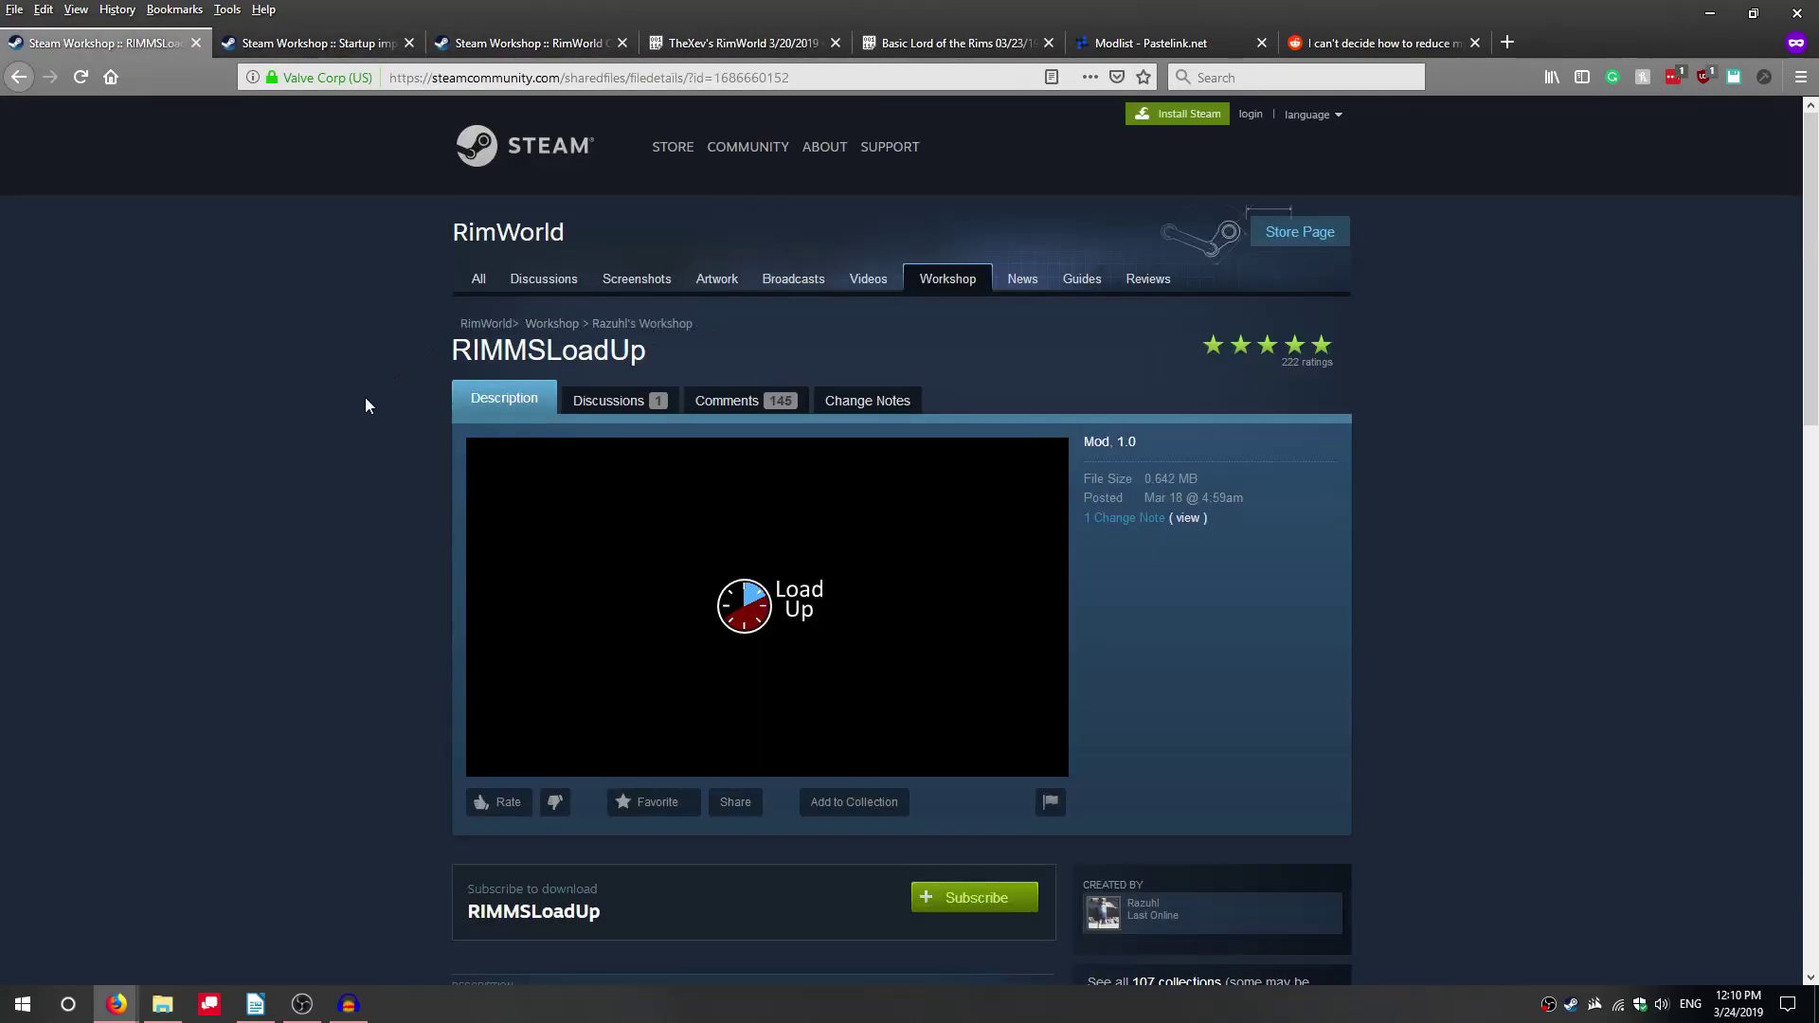
{"action": "scroll", "coordinate": [261, 722], "scroll_direction": "down", "scroll_amount": 3}
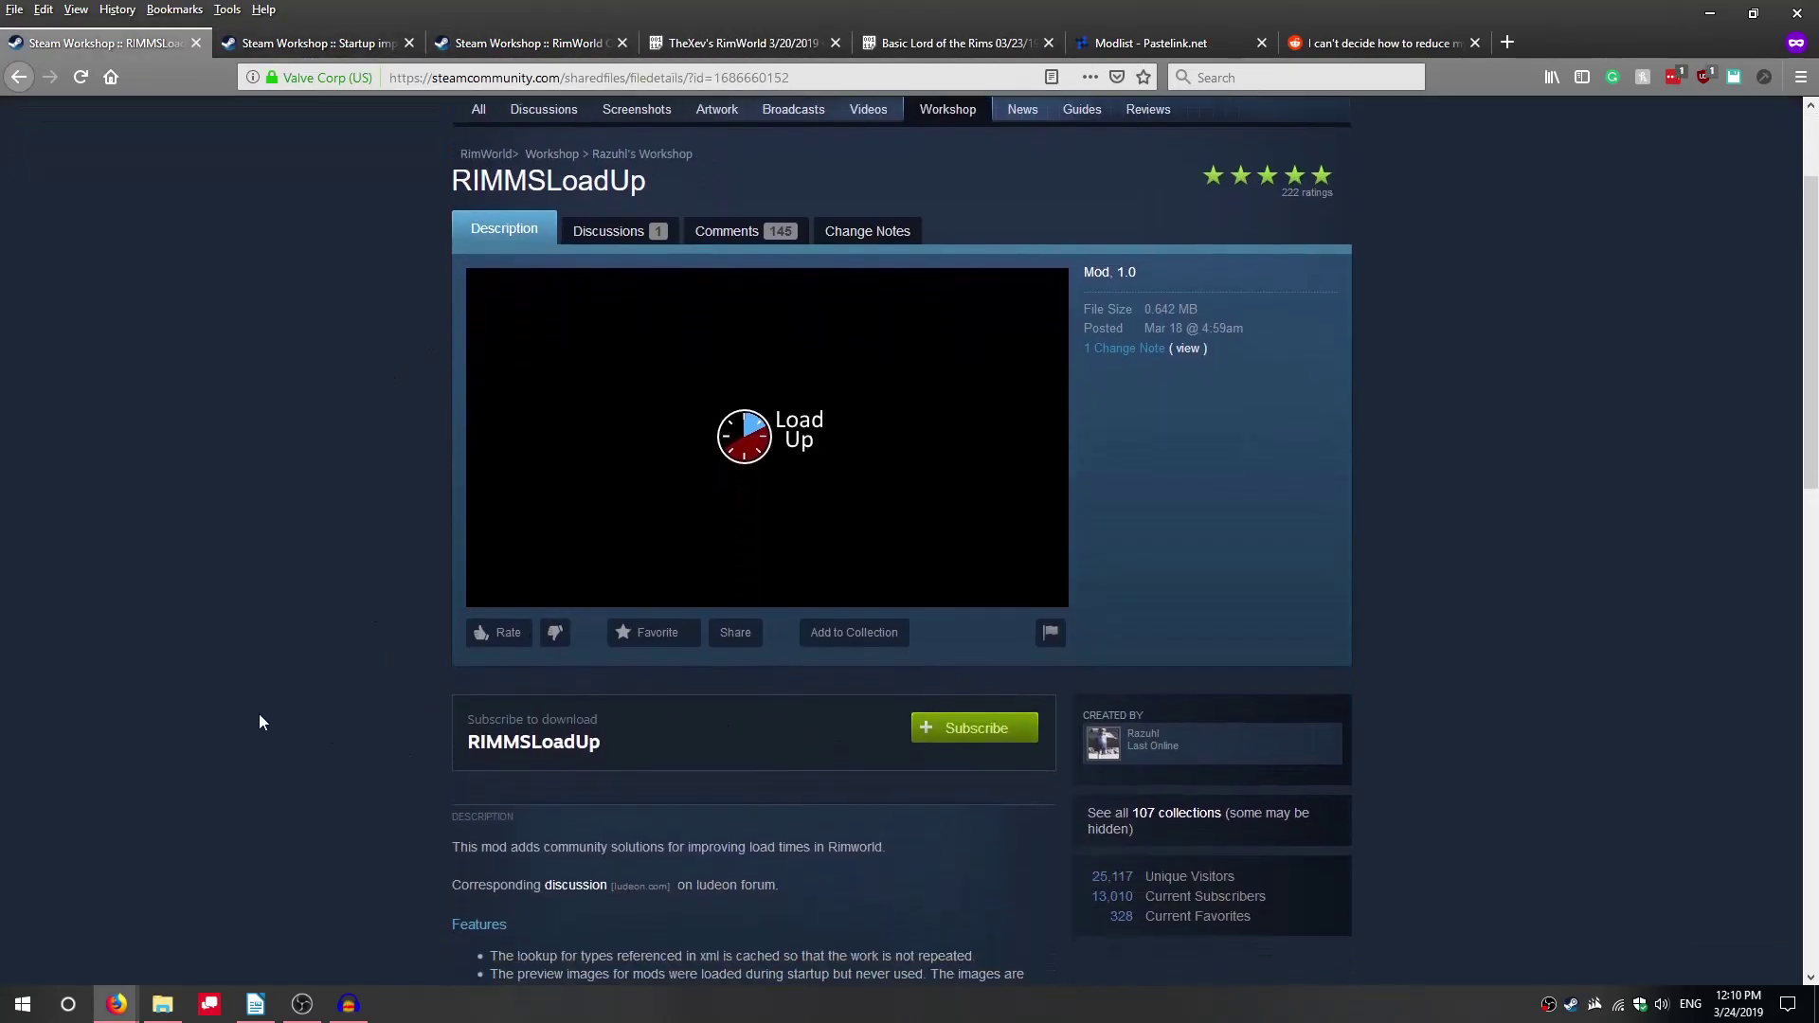
{"action": "scroll", "coordinate": [260, 722], "scroll_direction": "down", "scroll_amount": 2}
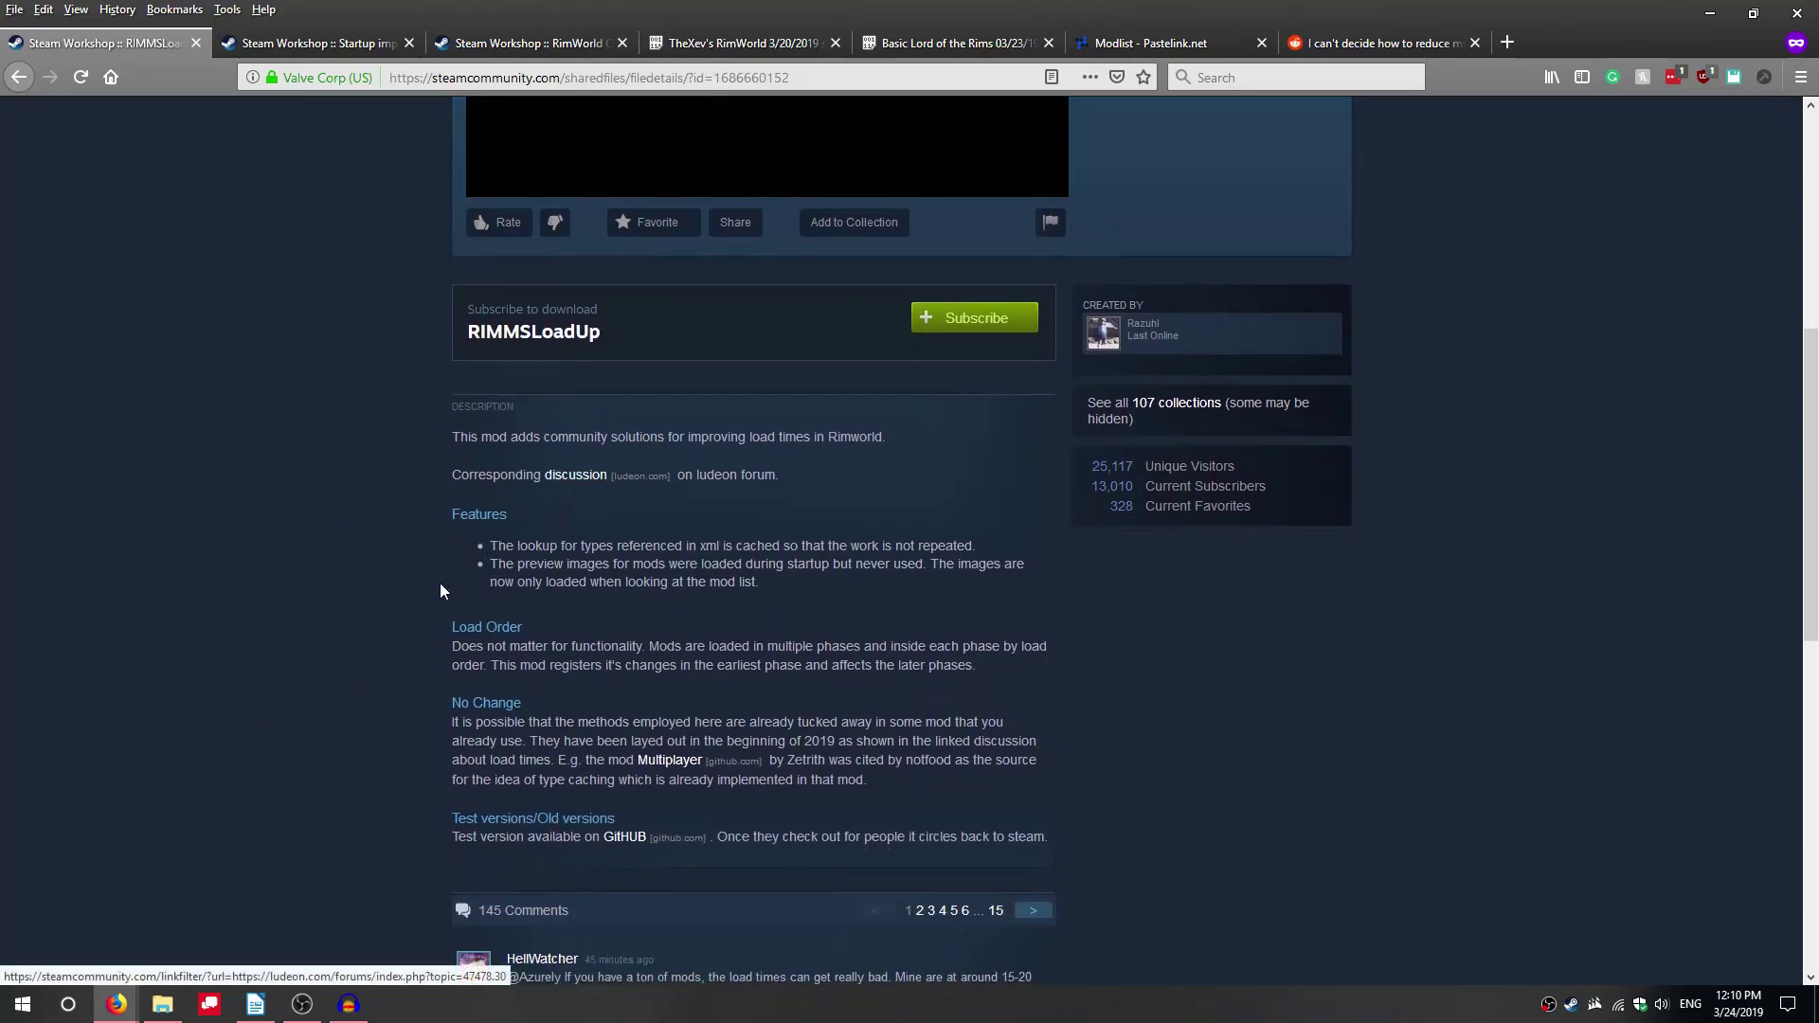
{"action": "scroll", "coordinate": [353, 618], "scroll_direction": "down", "scroll_amount": 2}
{"action": "scroll", "coordinate": [353, 618], "scroll_direction": "down", "scroll_amount": 1}
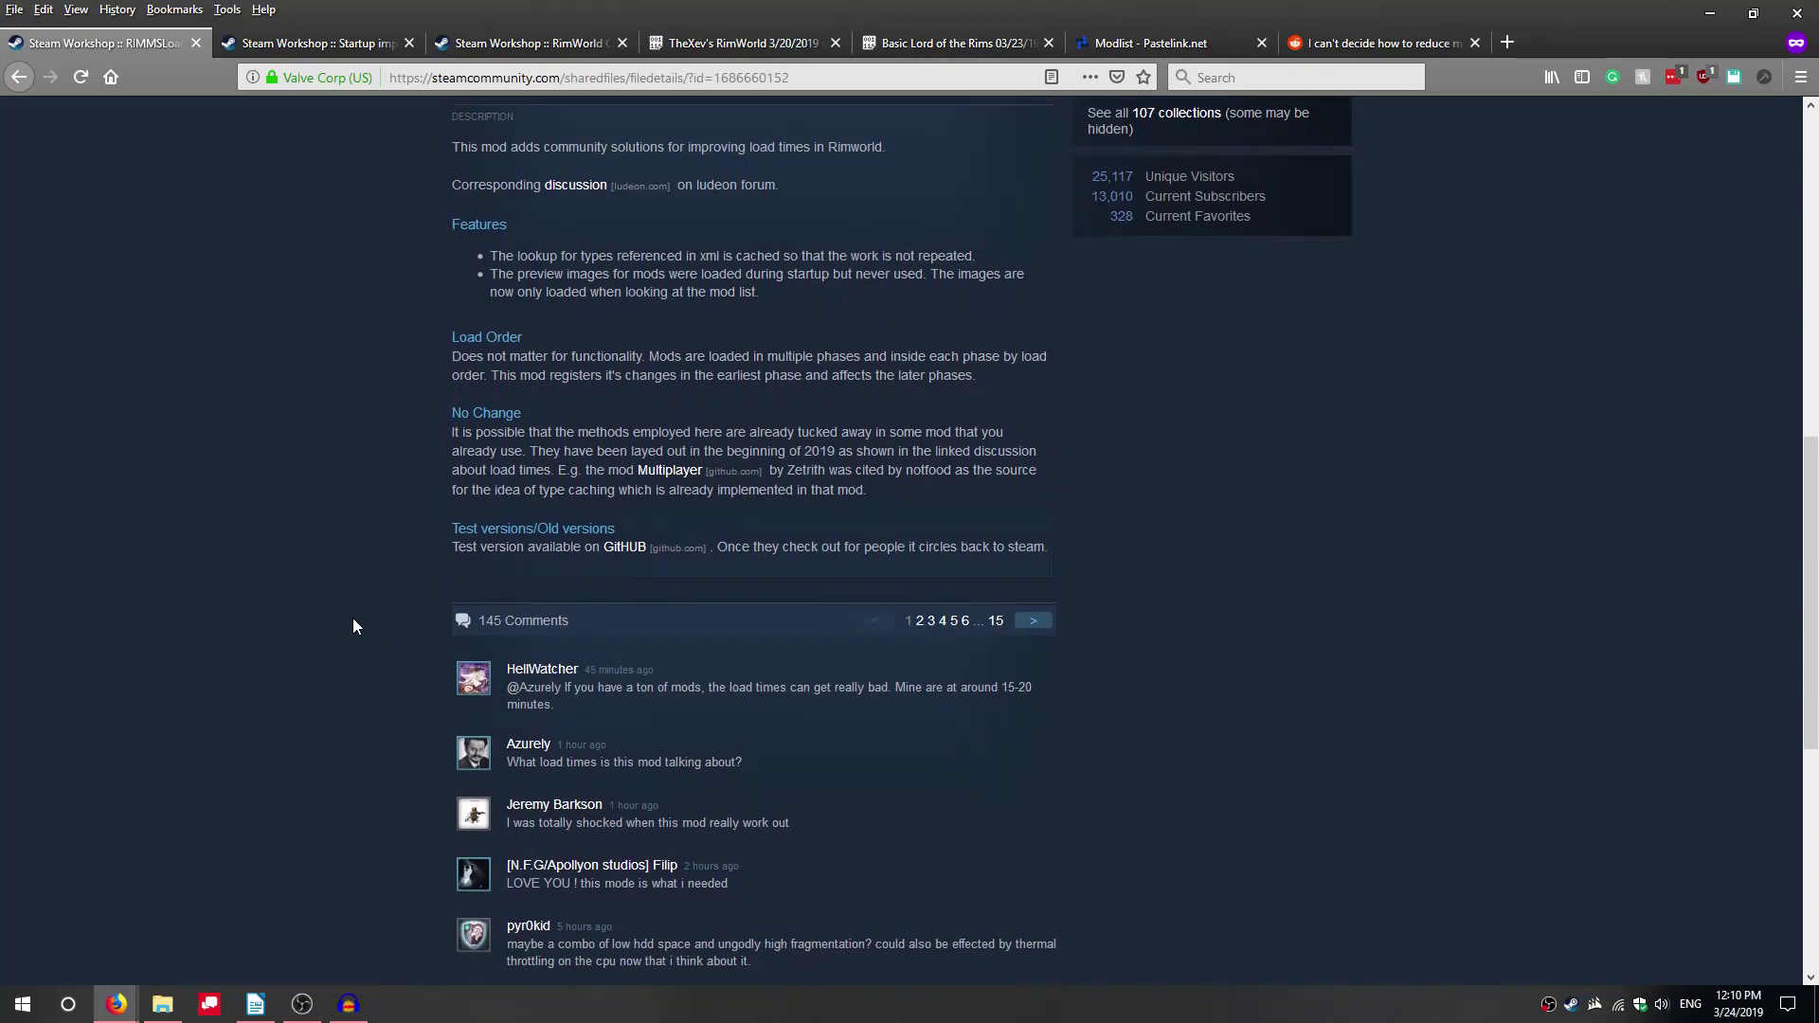
Step: Examine the Startup impact Workshop page, covering its screenshots, purpose and required position in the mod list
{"action": "left_click", "coordinate": [362, 38]}
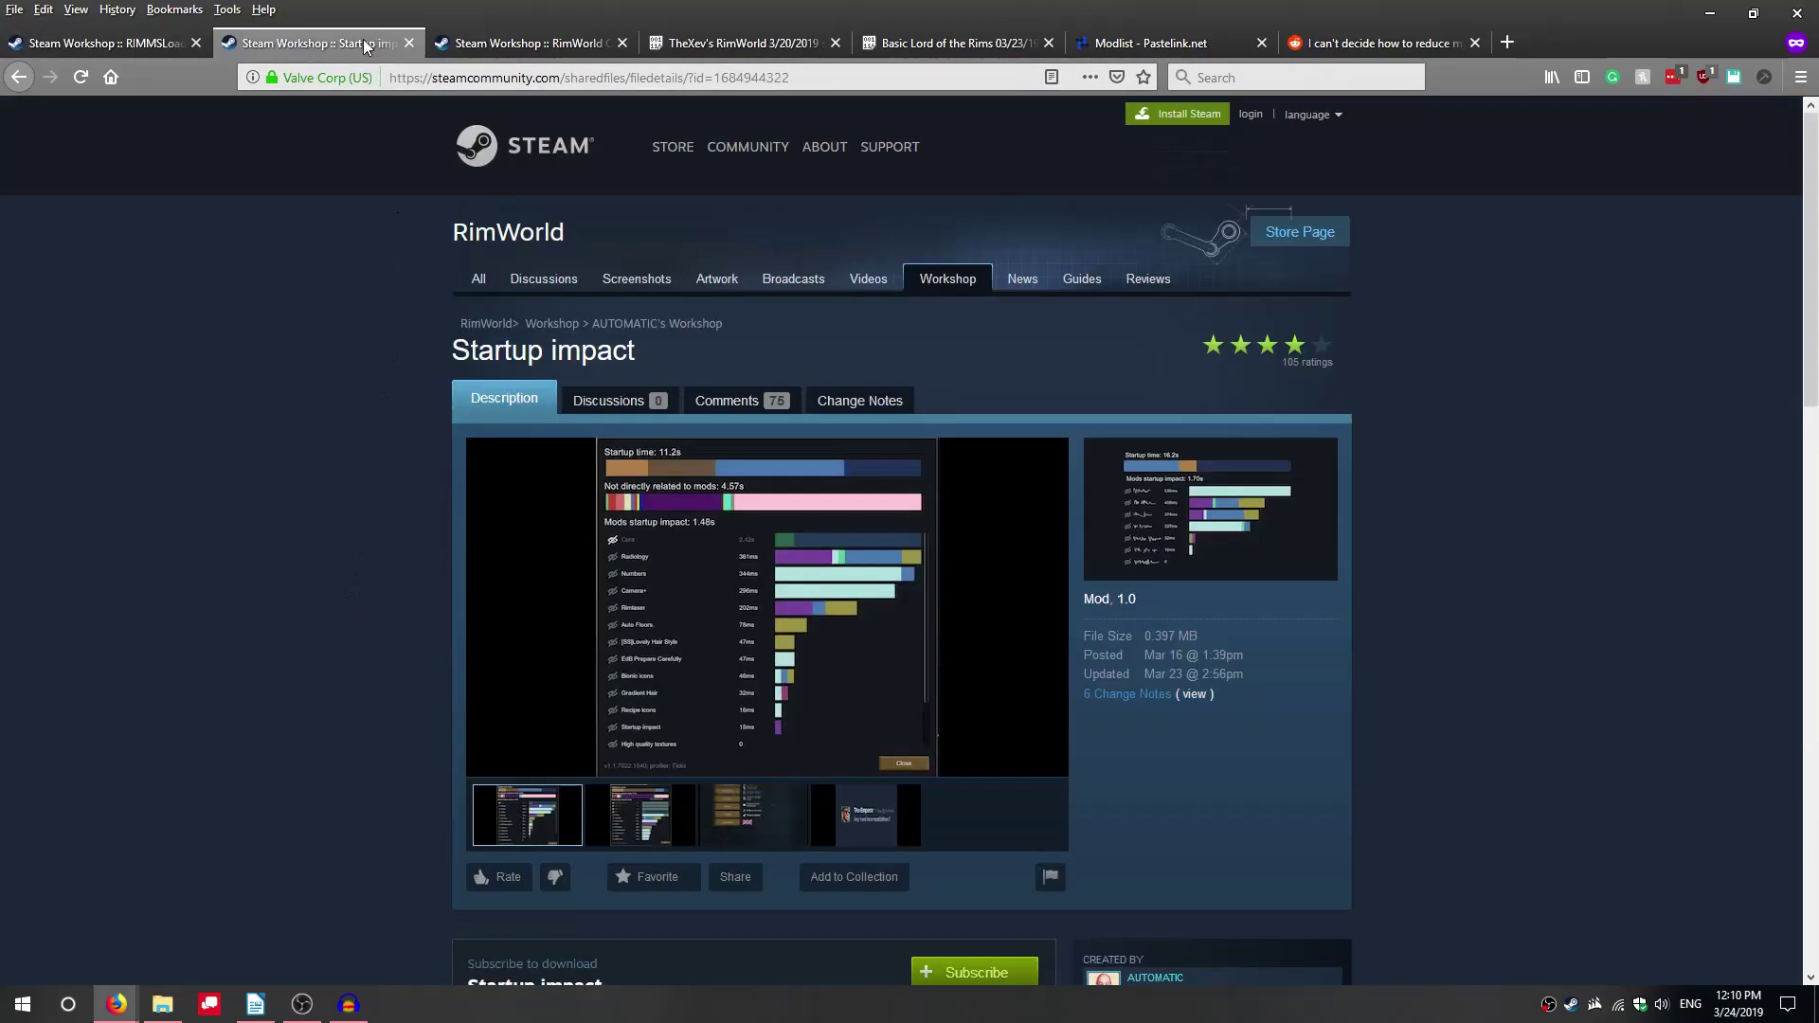
{"action": "scroll", "coordinate": [424, 486], "scroll_direction": "down", "scroll_amount": 2}
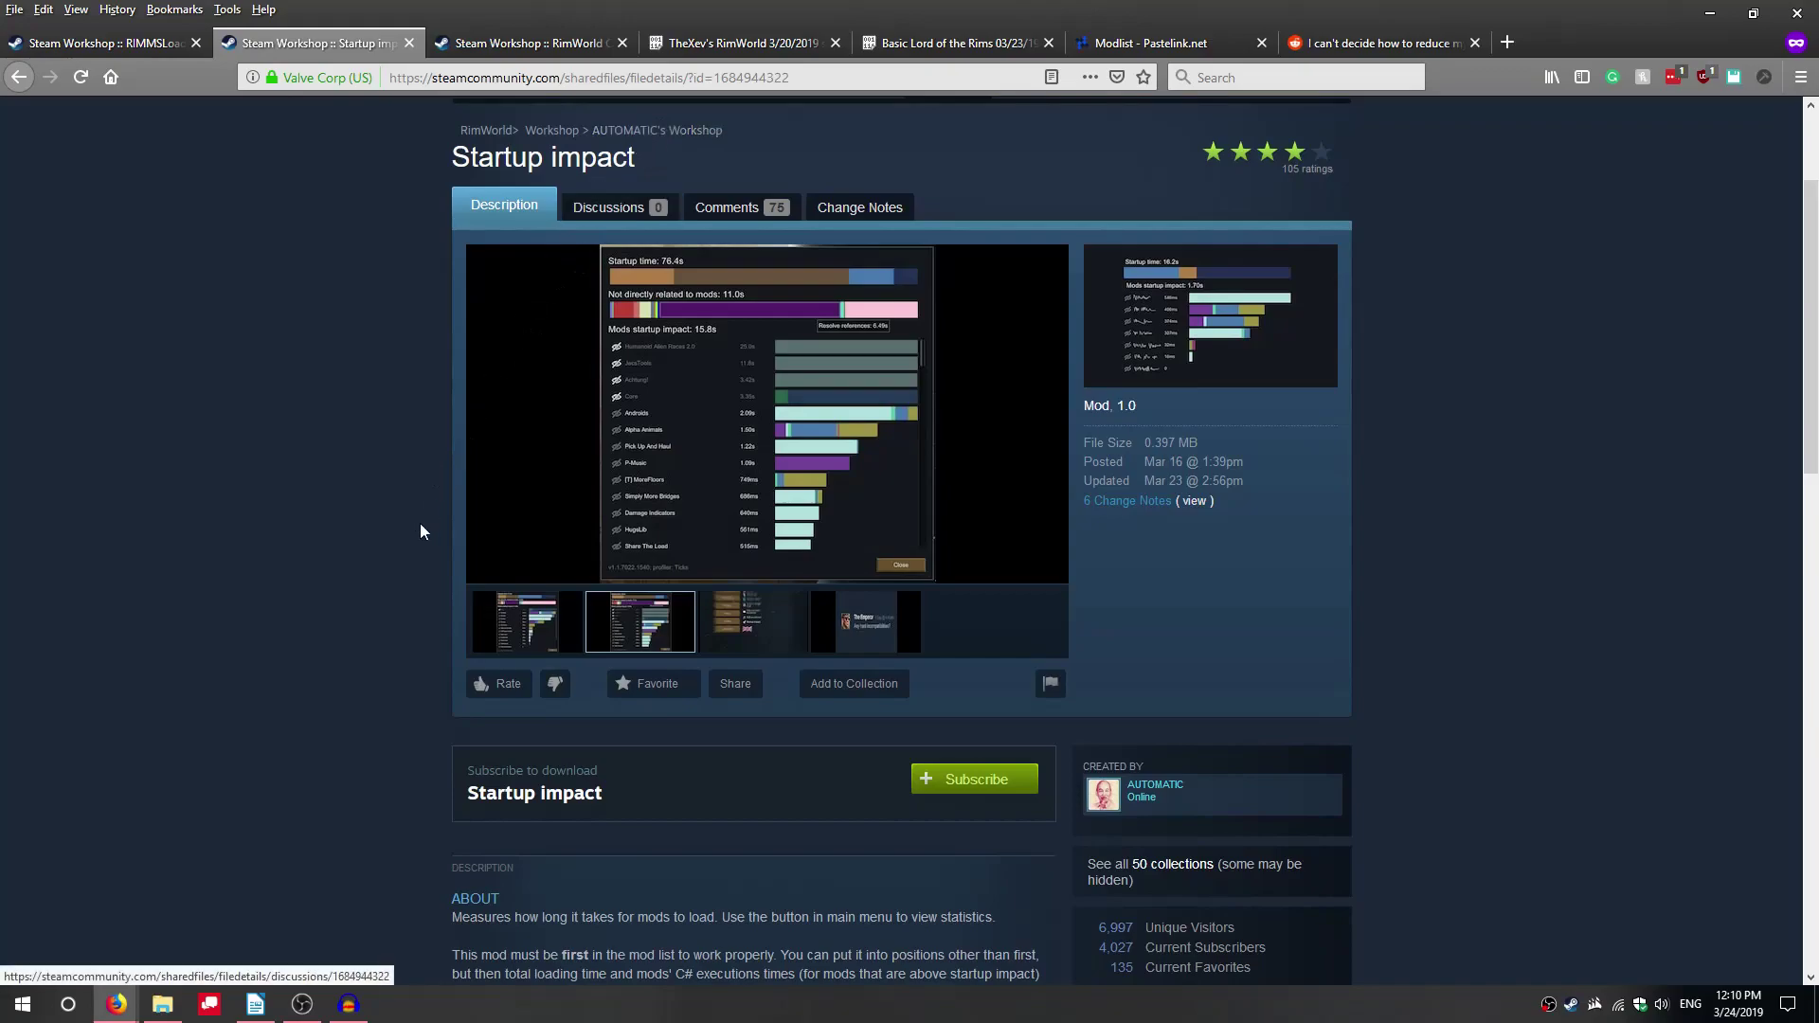
{"action": "scroll", "coordinate": [392, 605], "scroll_direction": "down", "scroll_amount": 1}
{"action": "scroll", "coordinate": [391, 601], "scroll_direction": "down", "scroll_amount": 2}
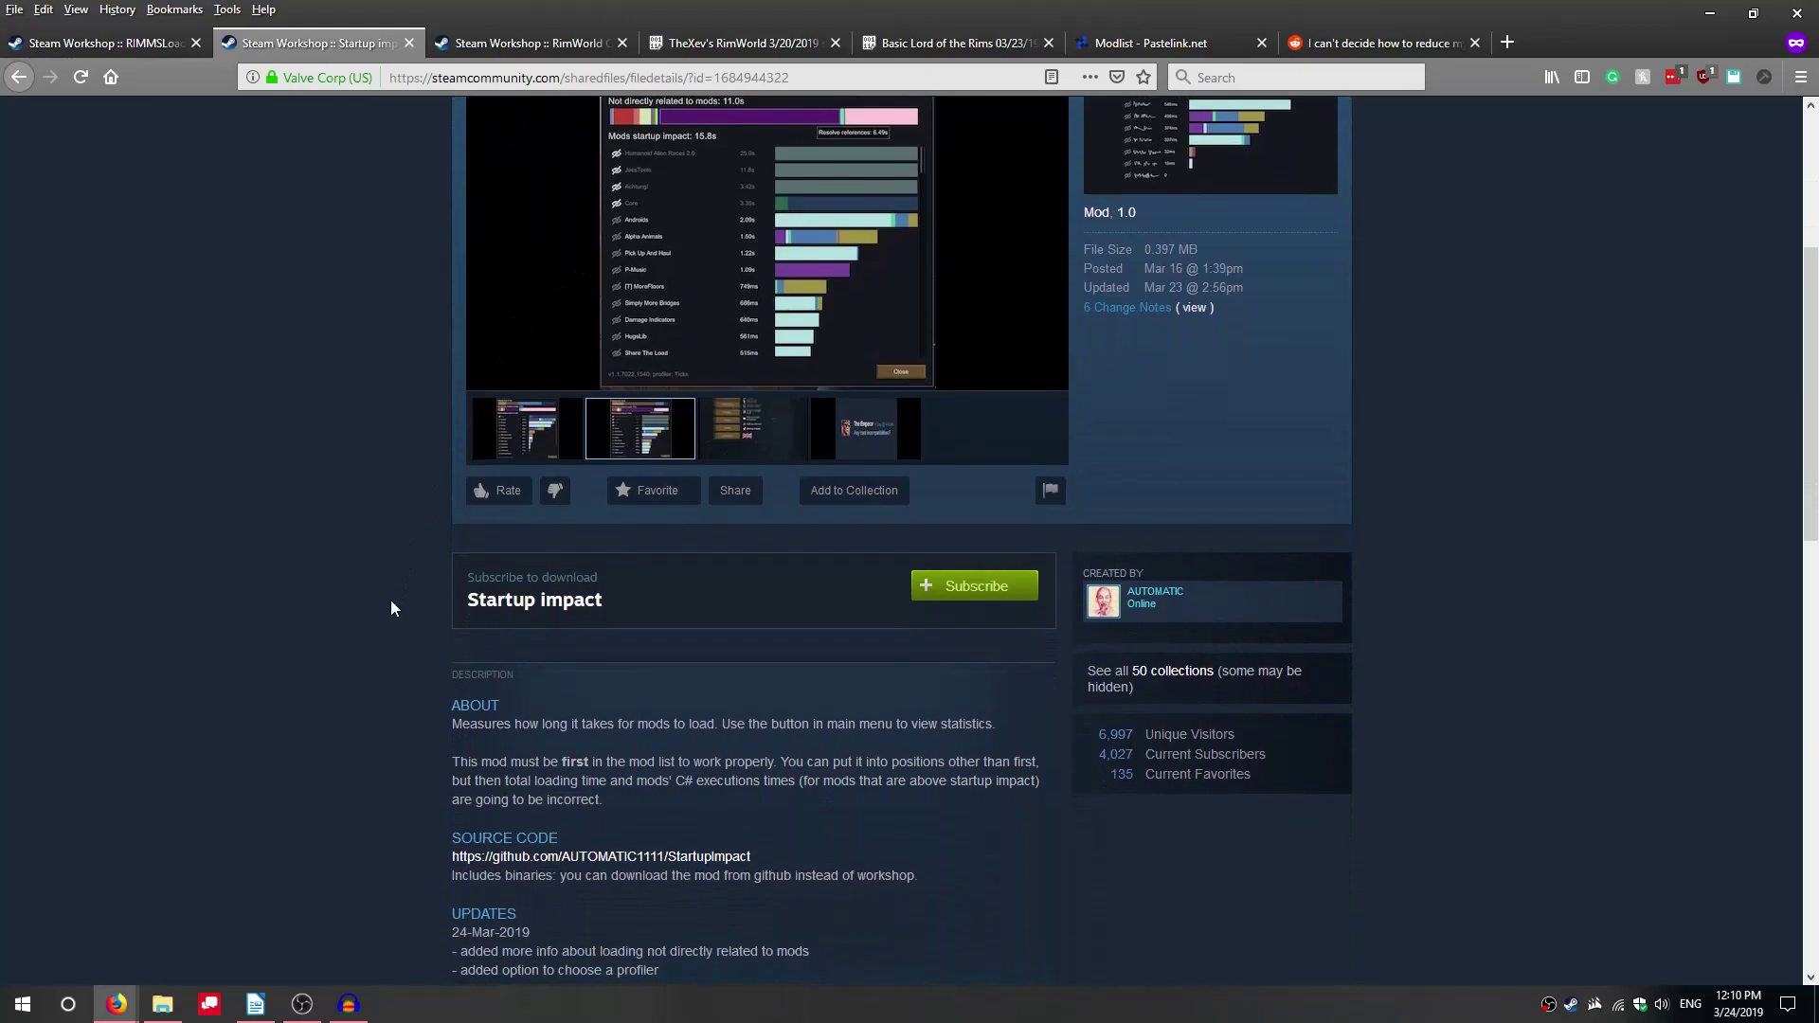
{"action": "scroll", "coordinate": [391, 602], "scroll_direction": "down", "scroll_amount": 1}
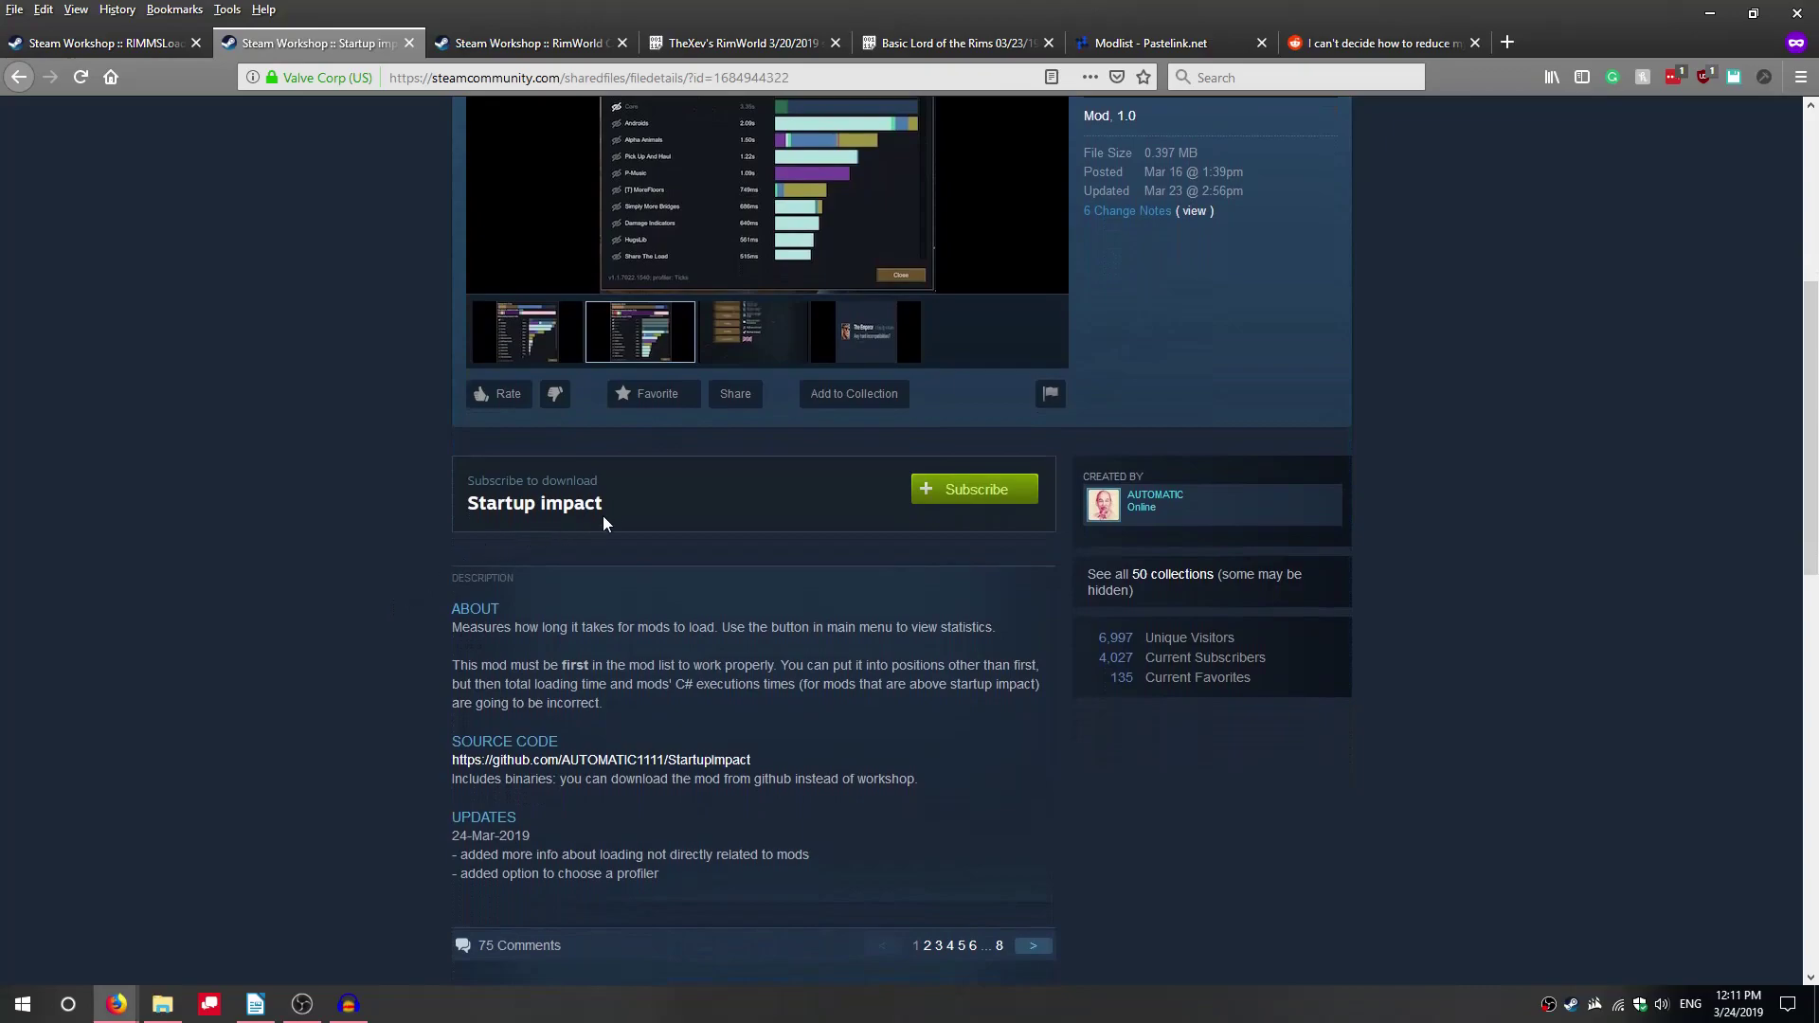
{"action": "mouse_move", "coordinate": [1169, 518]}
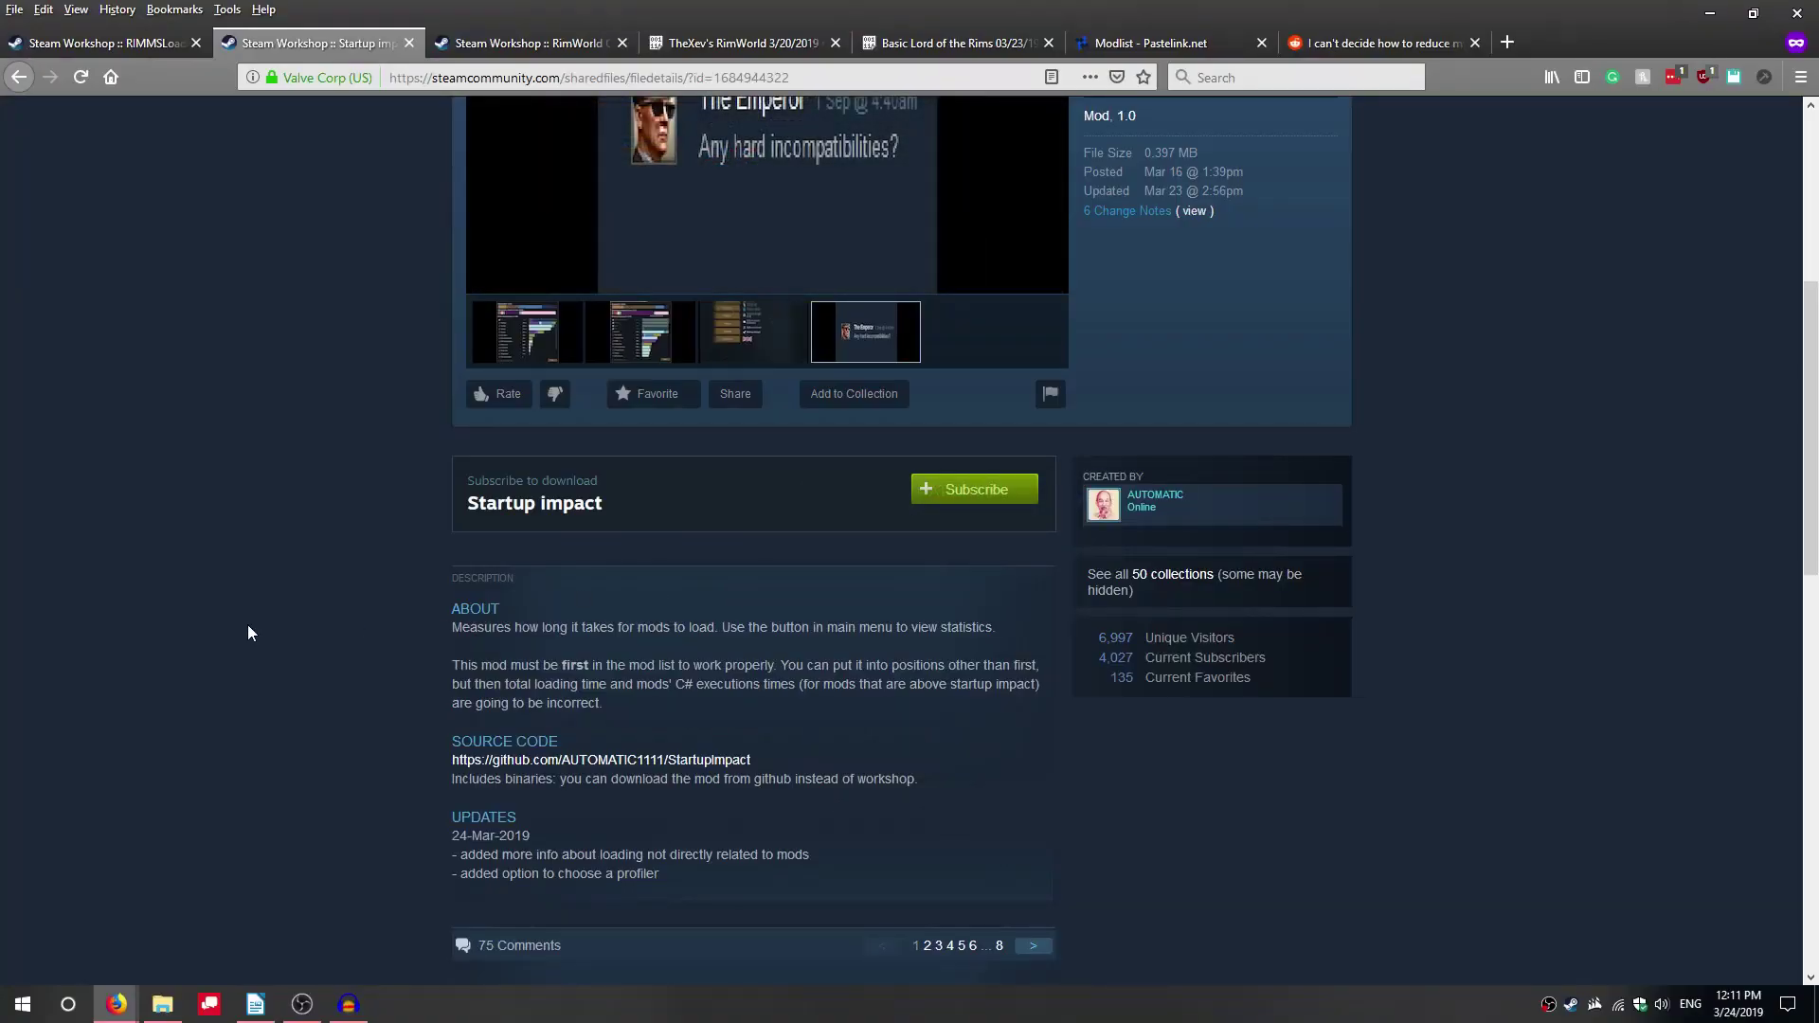
Step: Revisit the RIMMSLoadUp page briefly, then view the Startup impact page from its beginning
{"action": "left_click", "coordinate": [150, 43]}
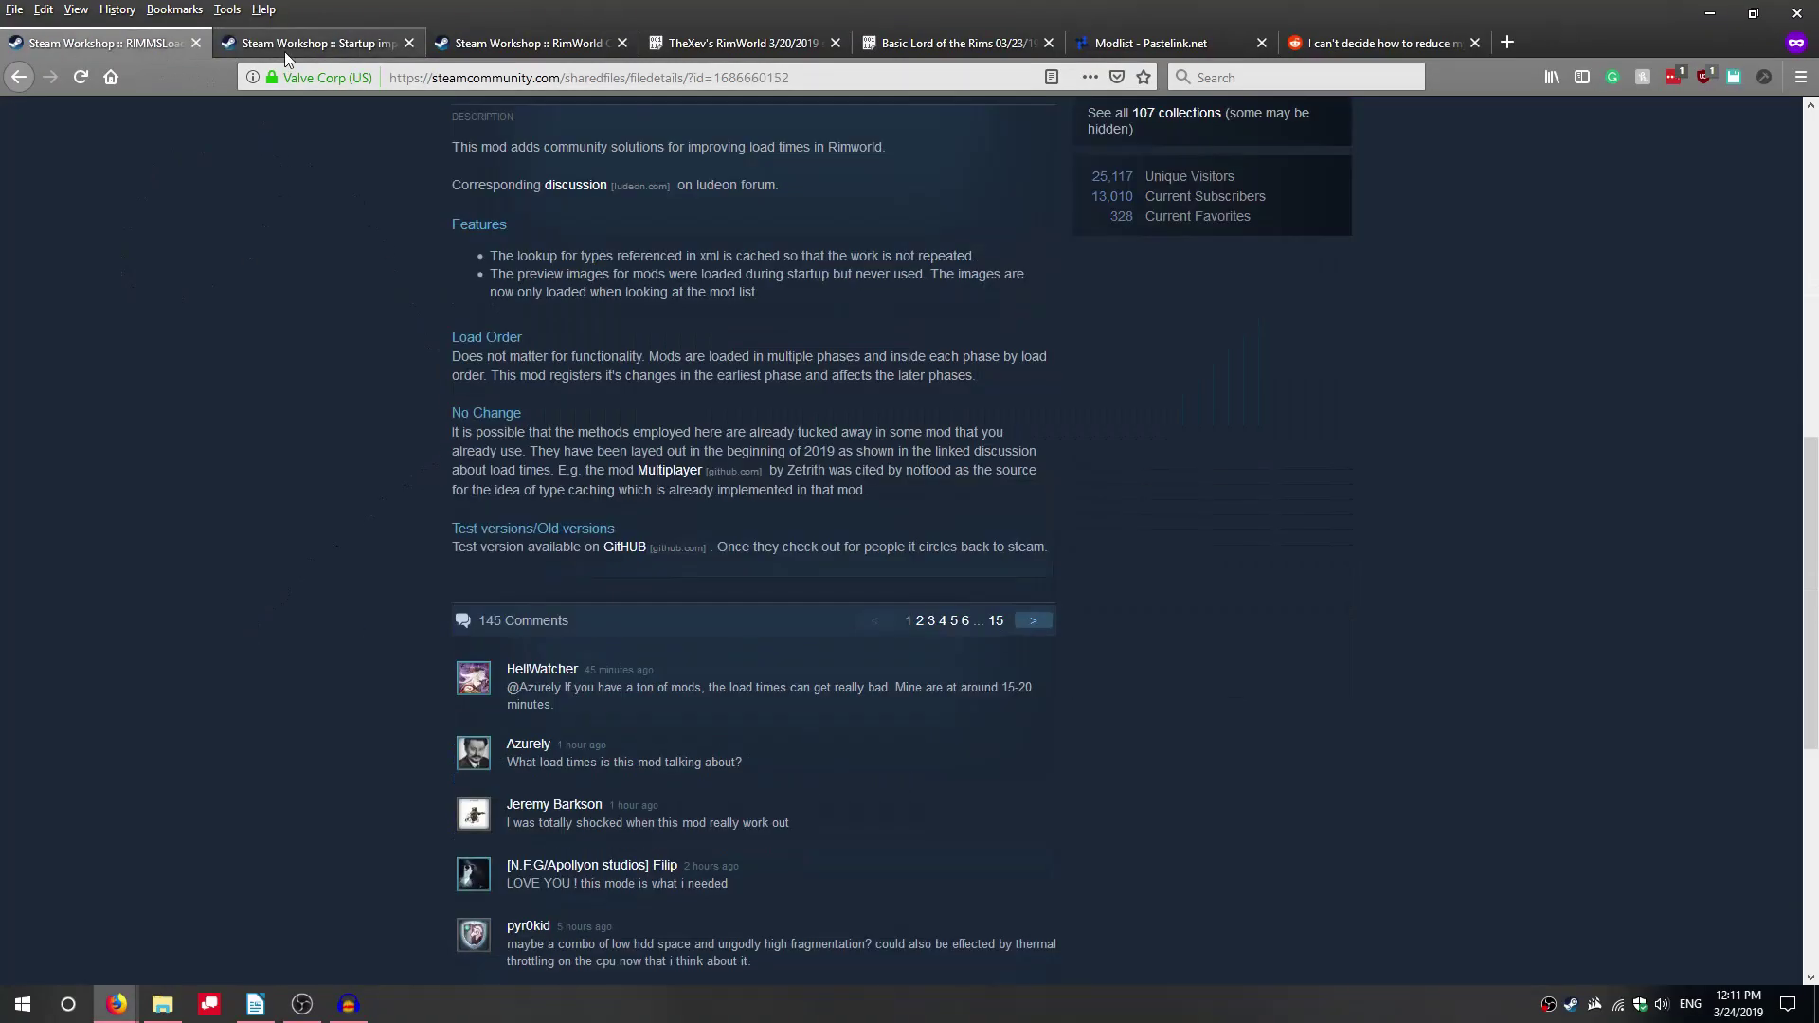
{"action": "left_click", "coordinate": [313, 43]}
{"action": "scroll", "coordinate": [265, 379], "scroll_direction": "up", "scroll_amount": 5}
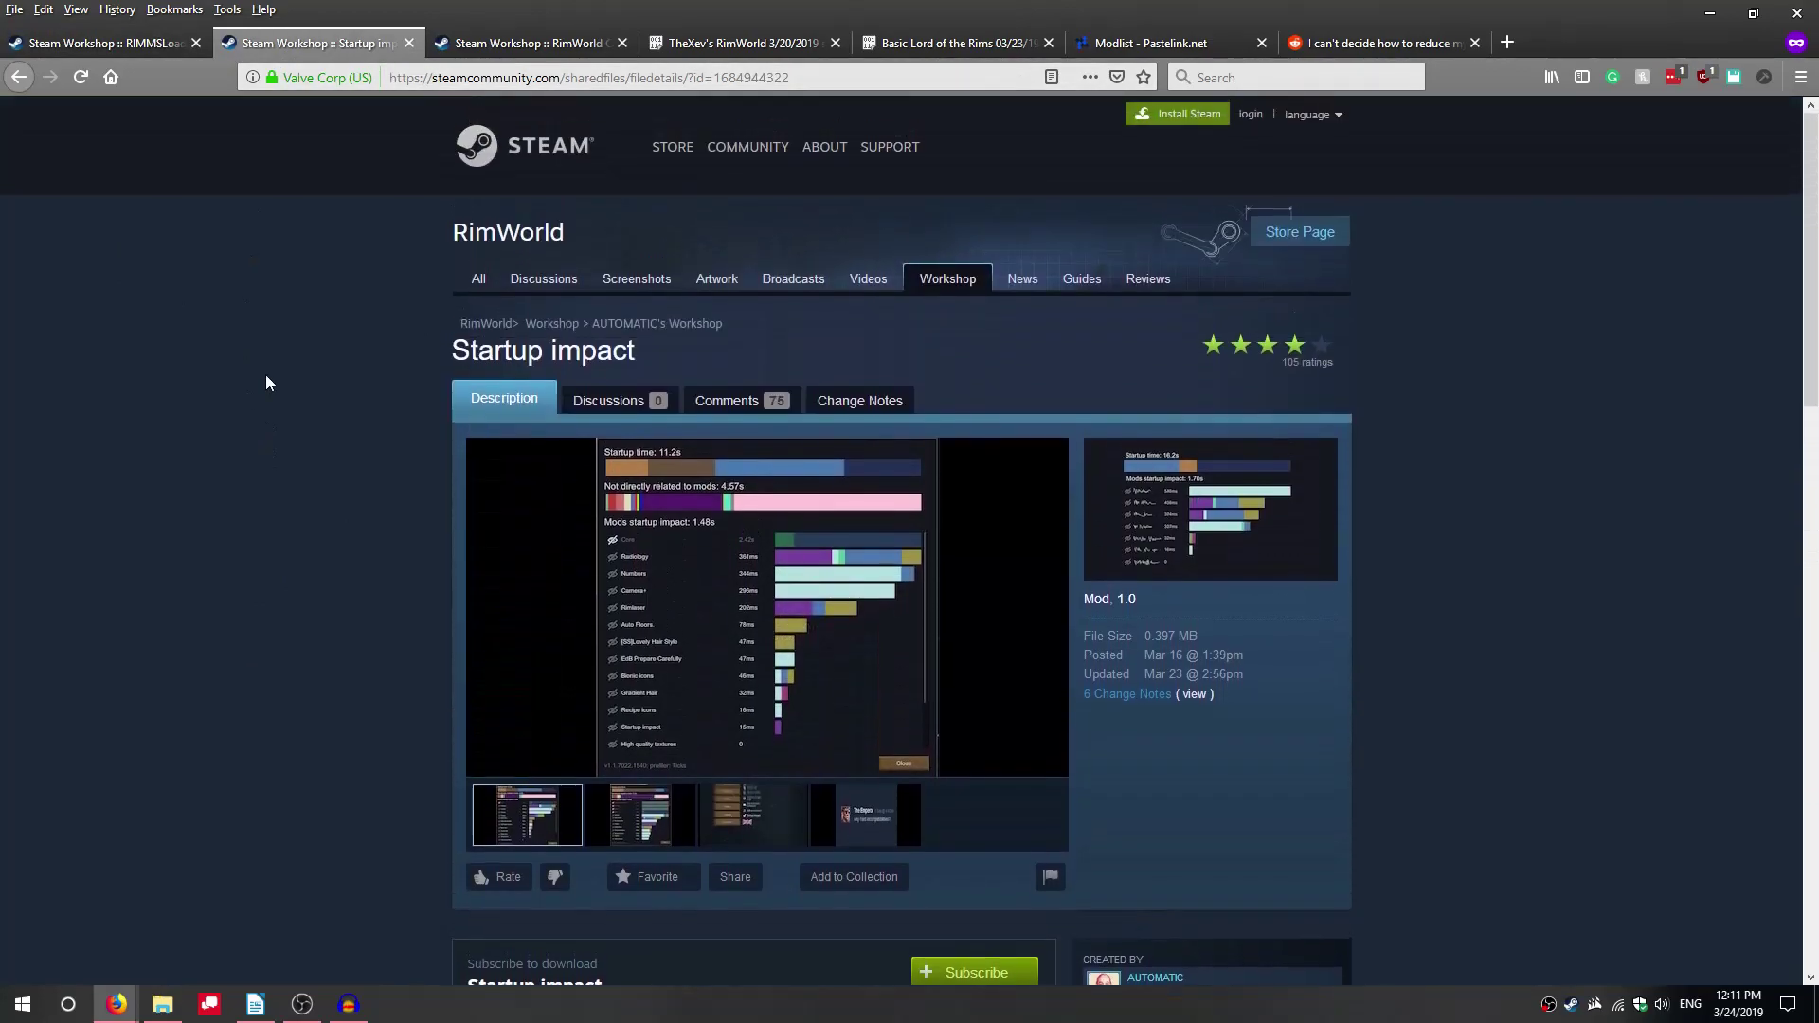
{"action": "mouse_move", "coordinate": [309, 1009]}
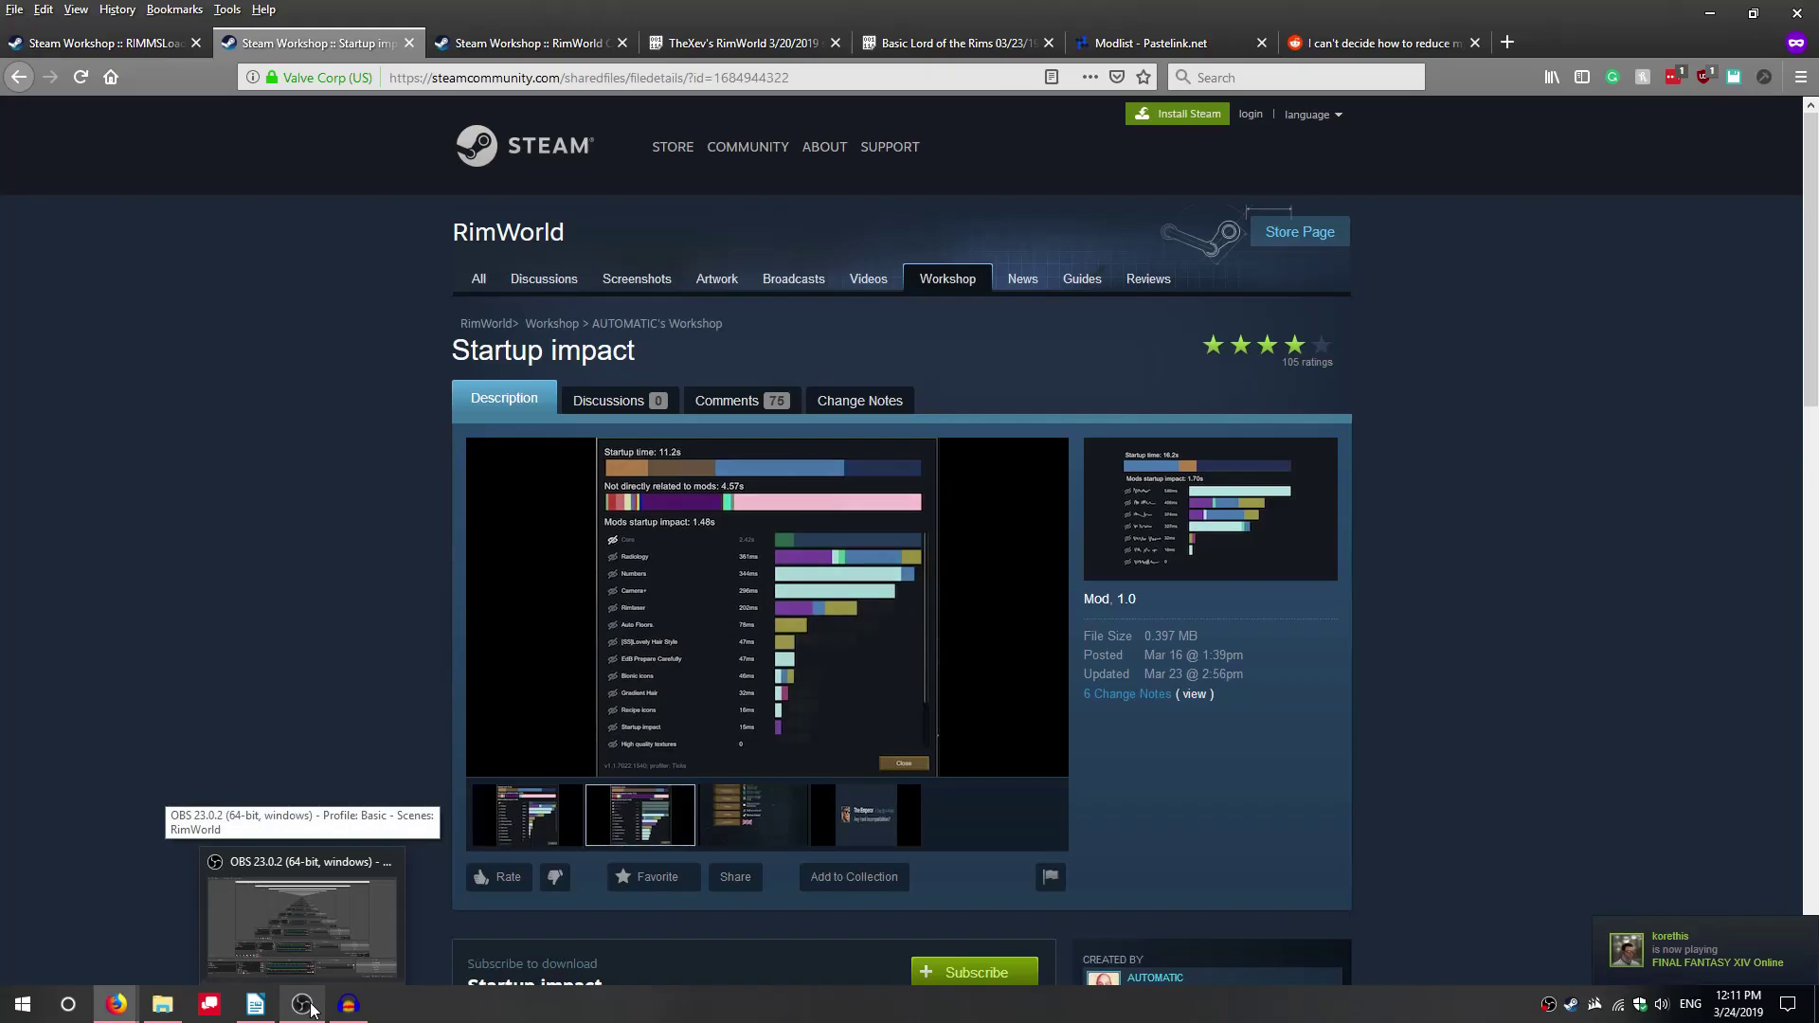
Step: Flip through the stacked RimWorld, Basic Lord of the Rims and Pastelink mod lists to compare them
{"action": "left_click", "coordinate": [779, 43]}
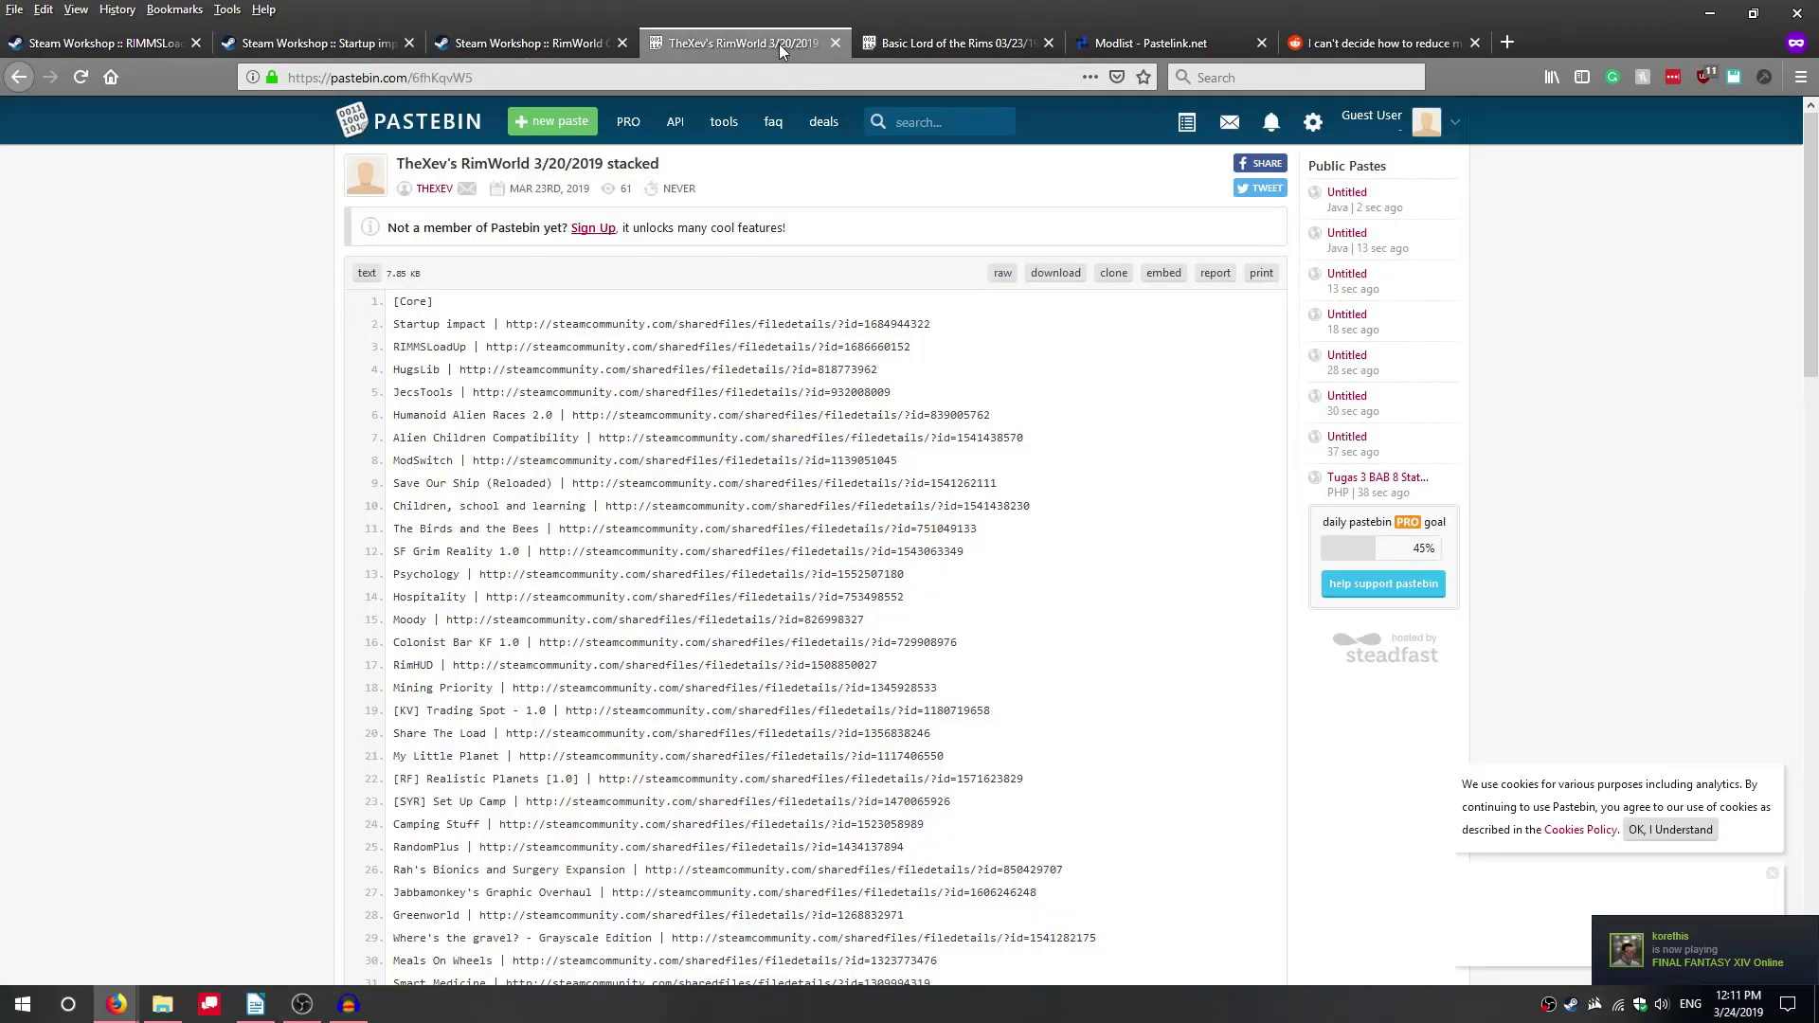
{"action": "left_click", "coordinate": [952, 43]}
{"action": "left_click", "coordinate": [1109, 43]}
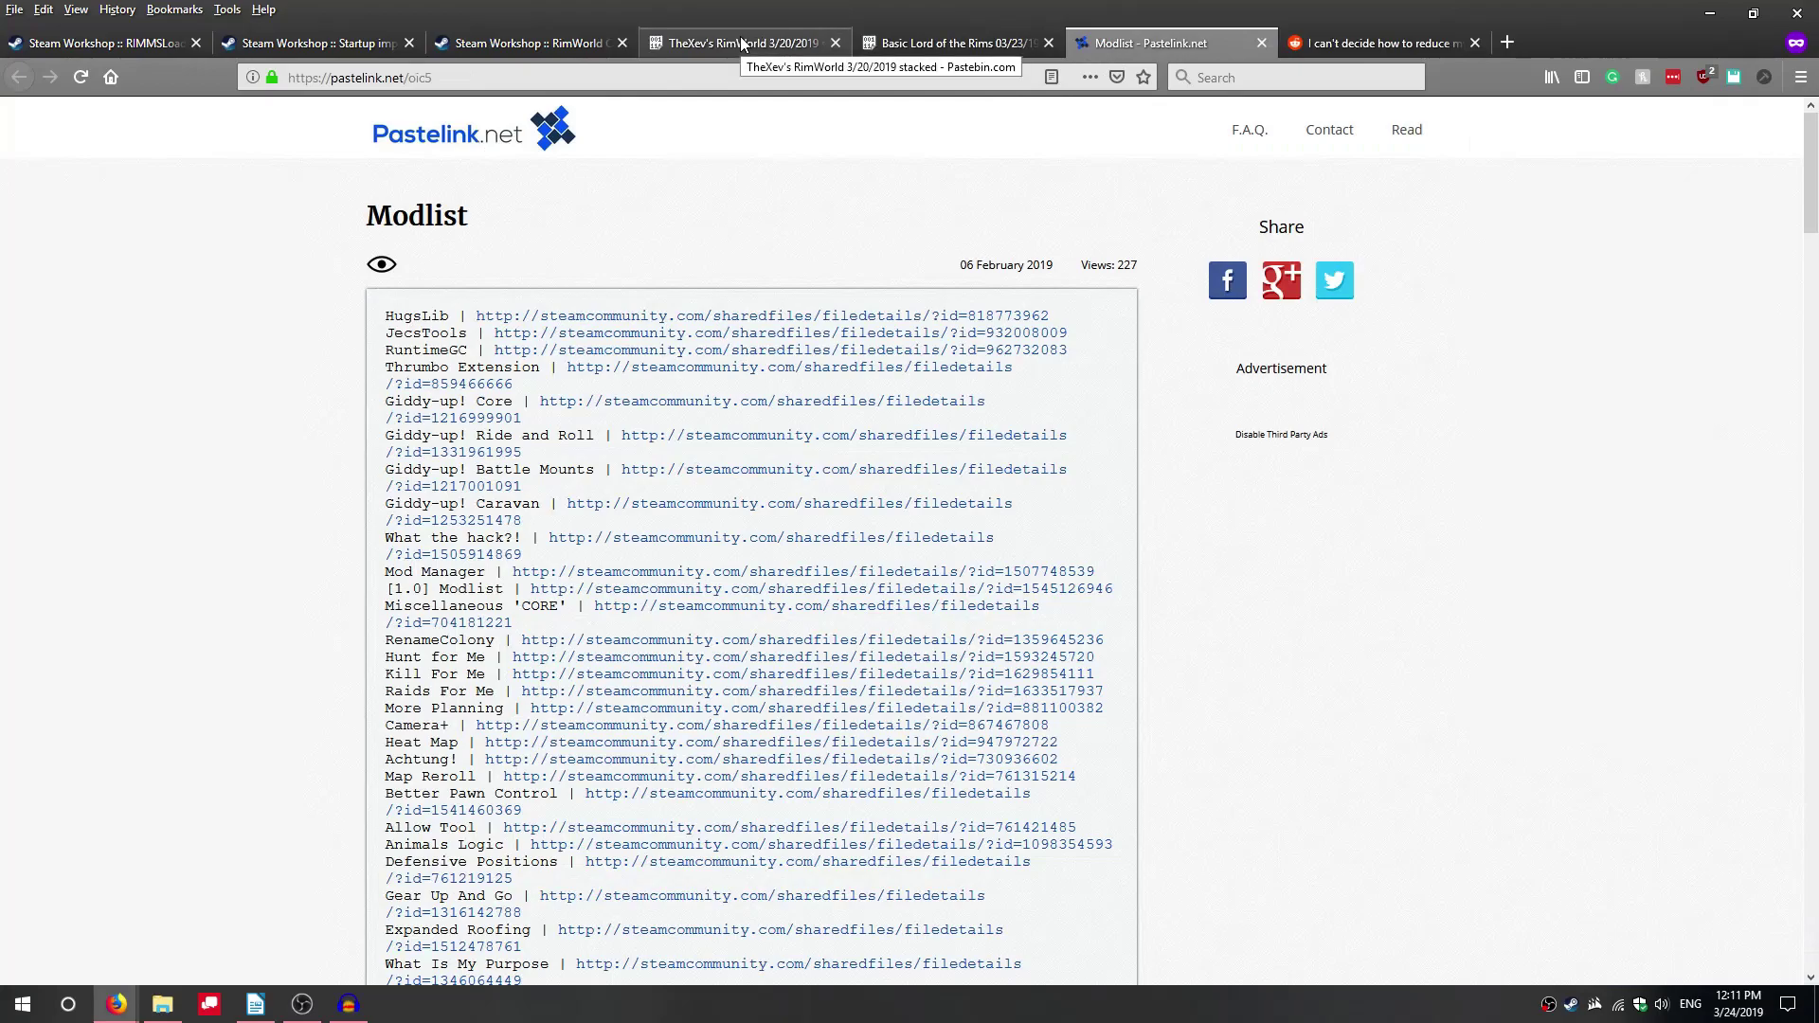
{"action": "left_click", "coordinate": [741, 36]}
{"action": "left_click", "coordinate": [935, 44]}
{"action": "left_click", "coordinate": [1149, 42]}
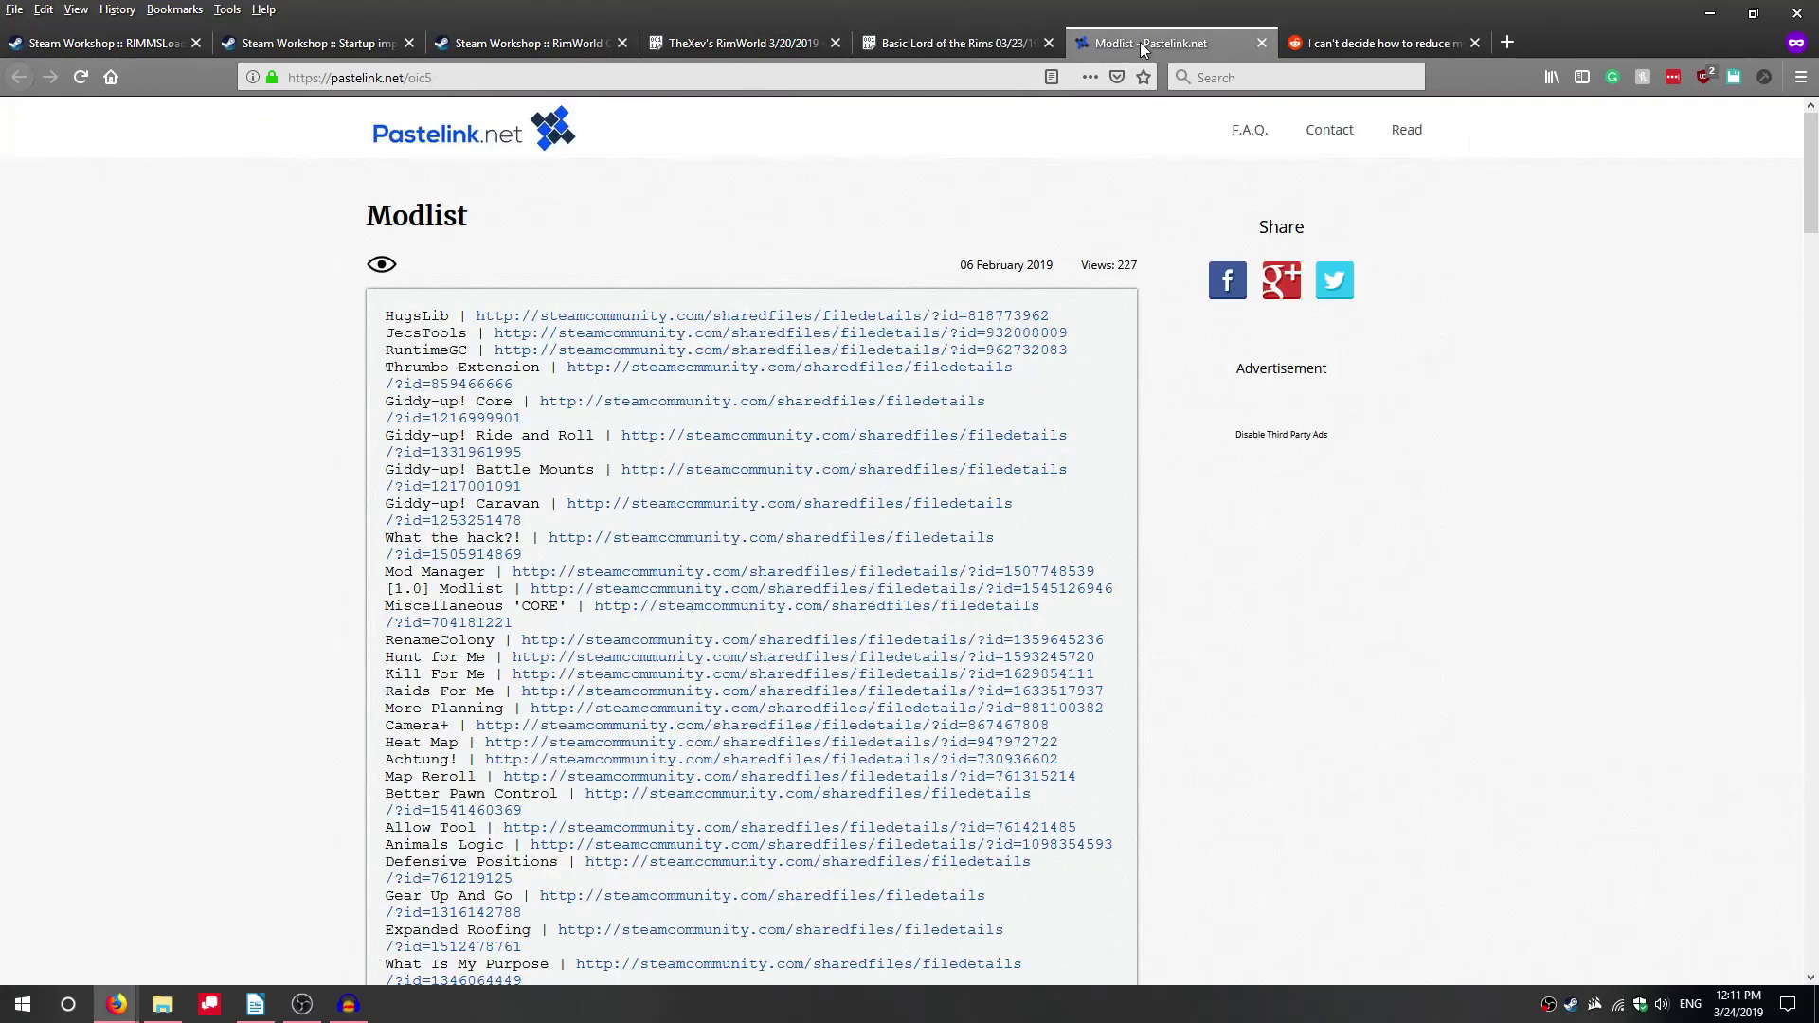
Step: Read through the RimWorld 3/20/2019 stacked mod list on Pastebin to its last entry
{"action": "left_click", "coordinate": [736, 40]}
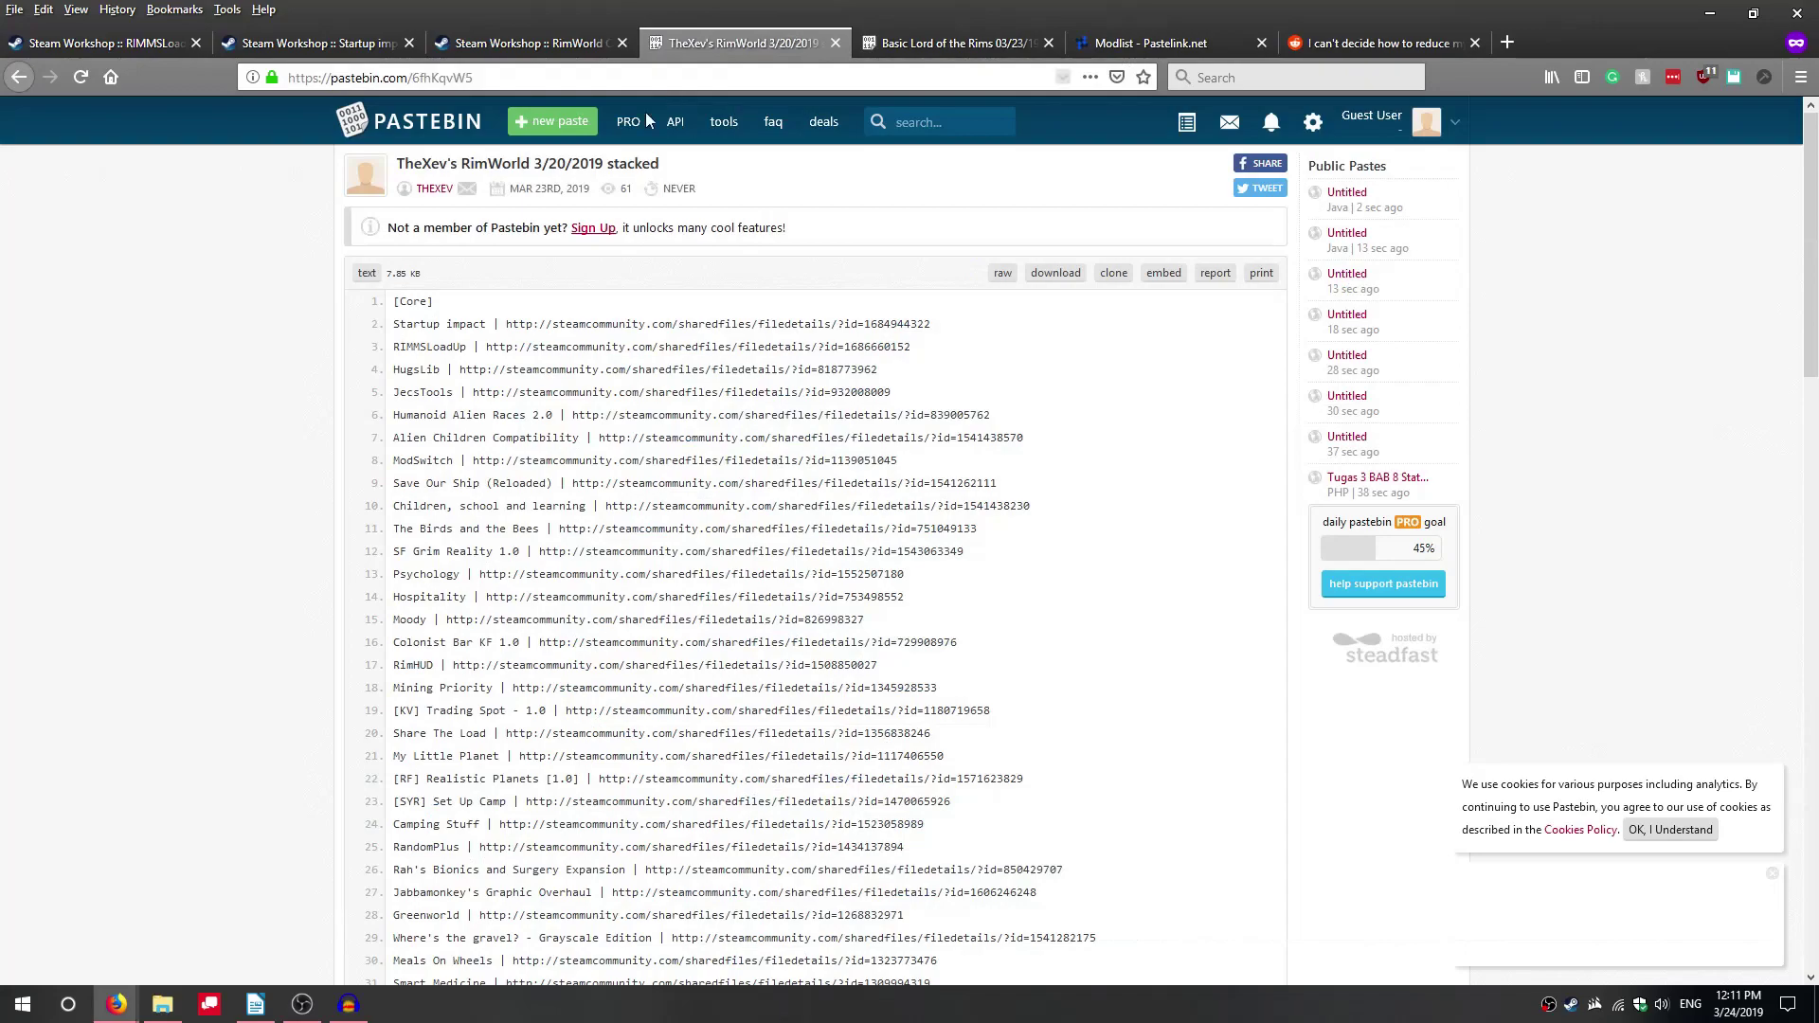
{"action": "scroll", "coordinate": [503, 483], "scroll_direction": "down", "scroll_amount": 4}
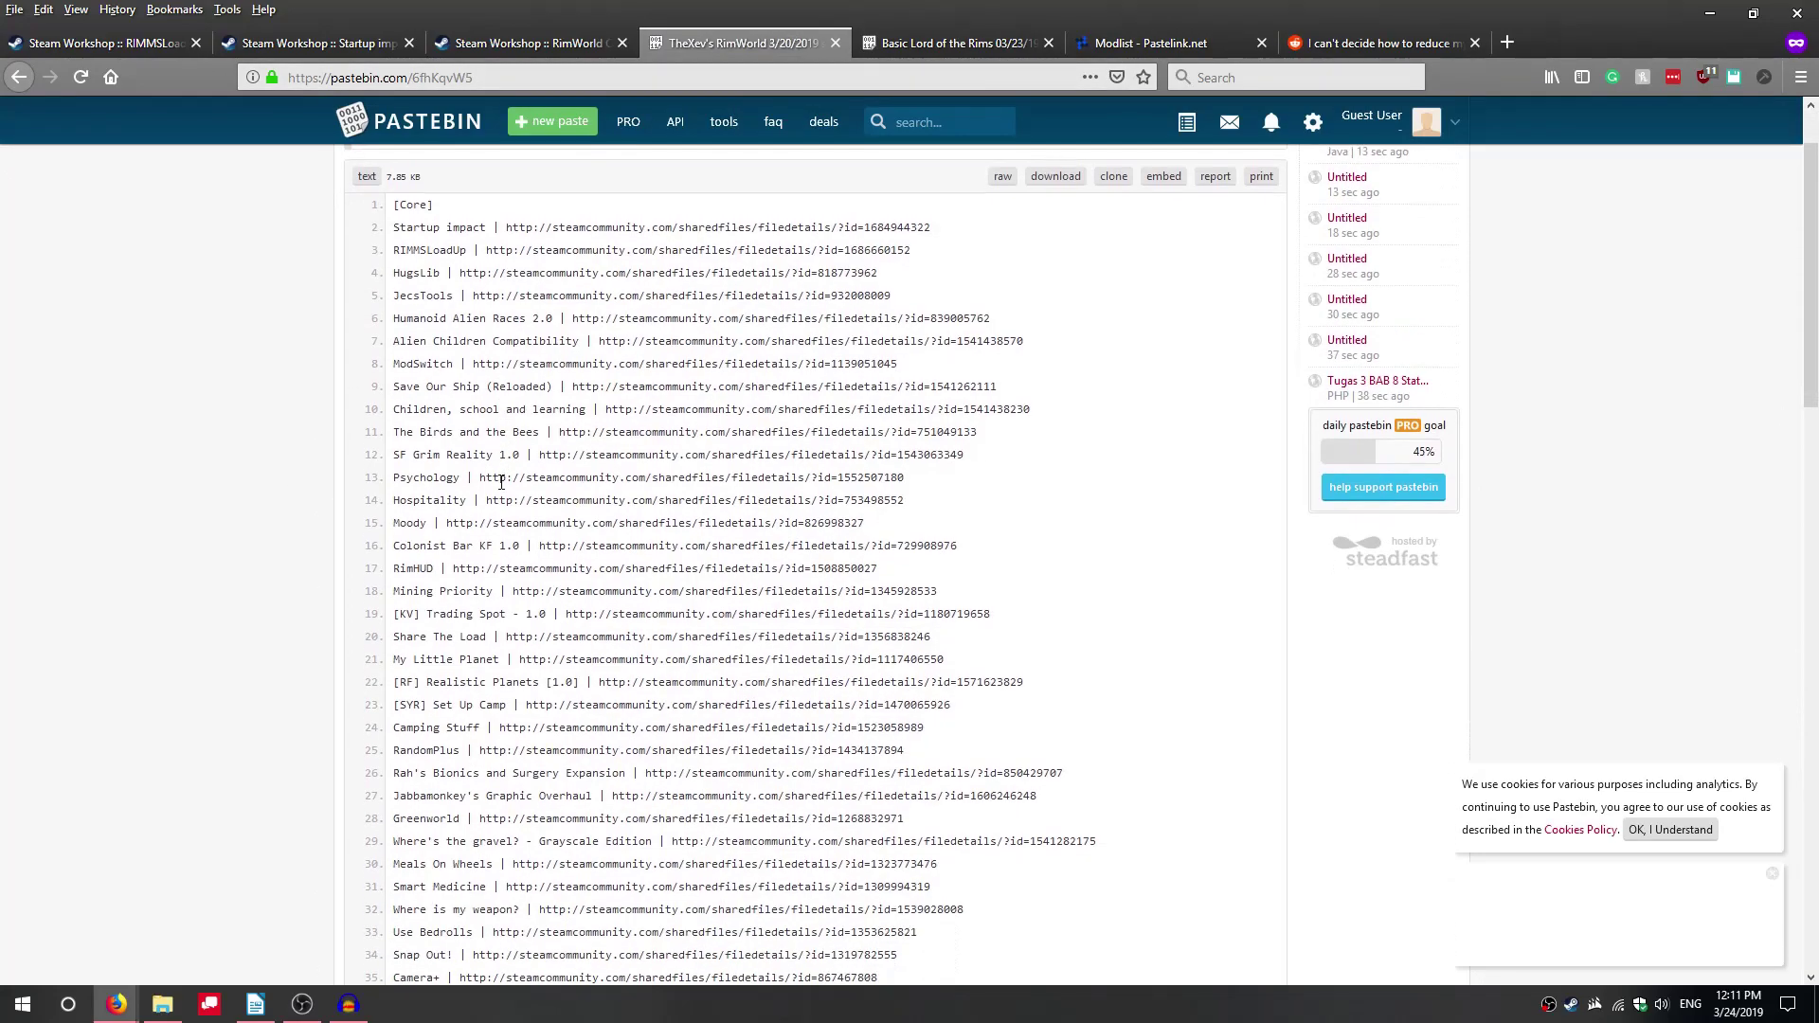
{"action": "scroll", "coordinate": [1096, 609], "scroll_direction": "down", "scroll_amount": 4}
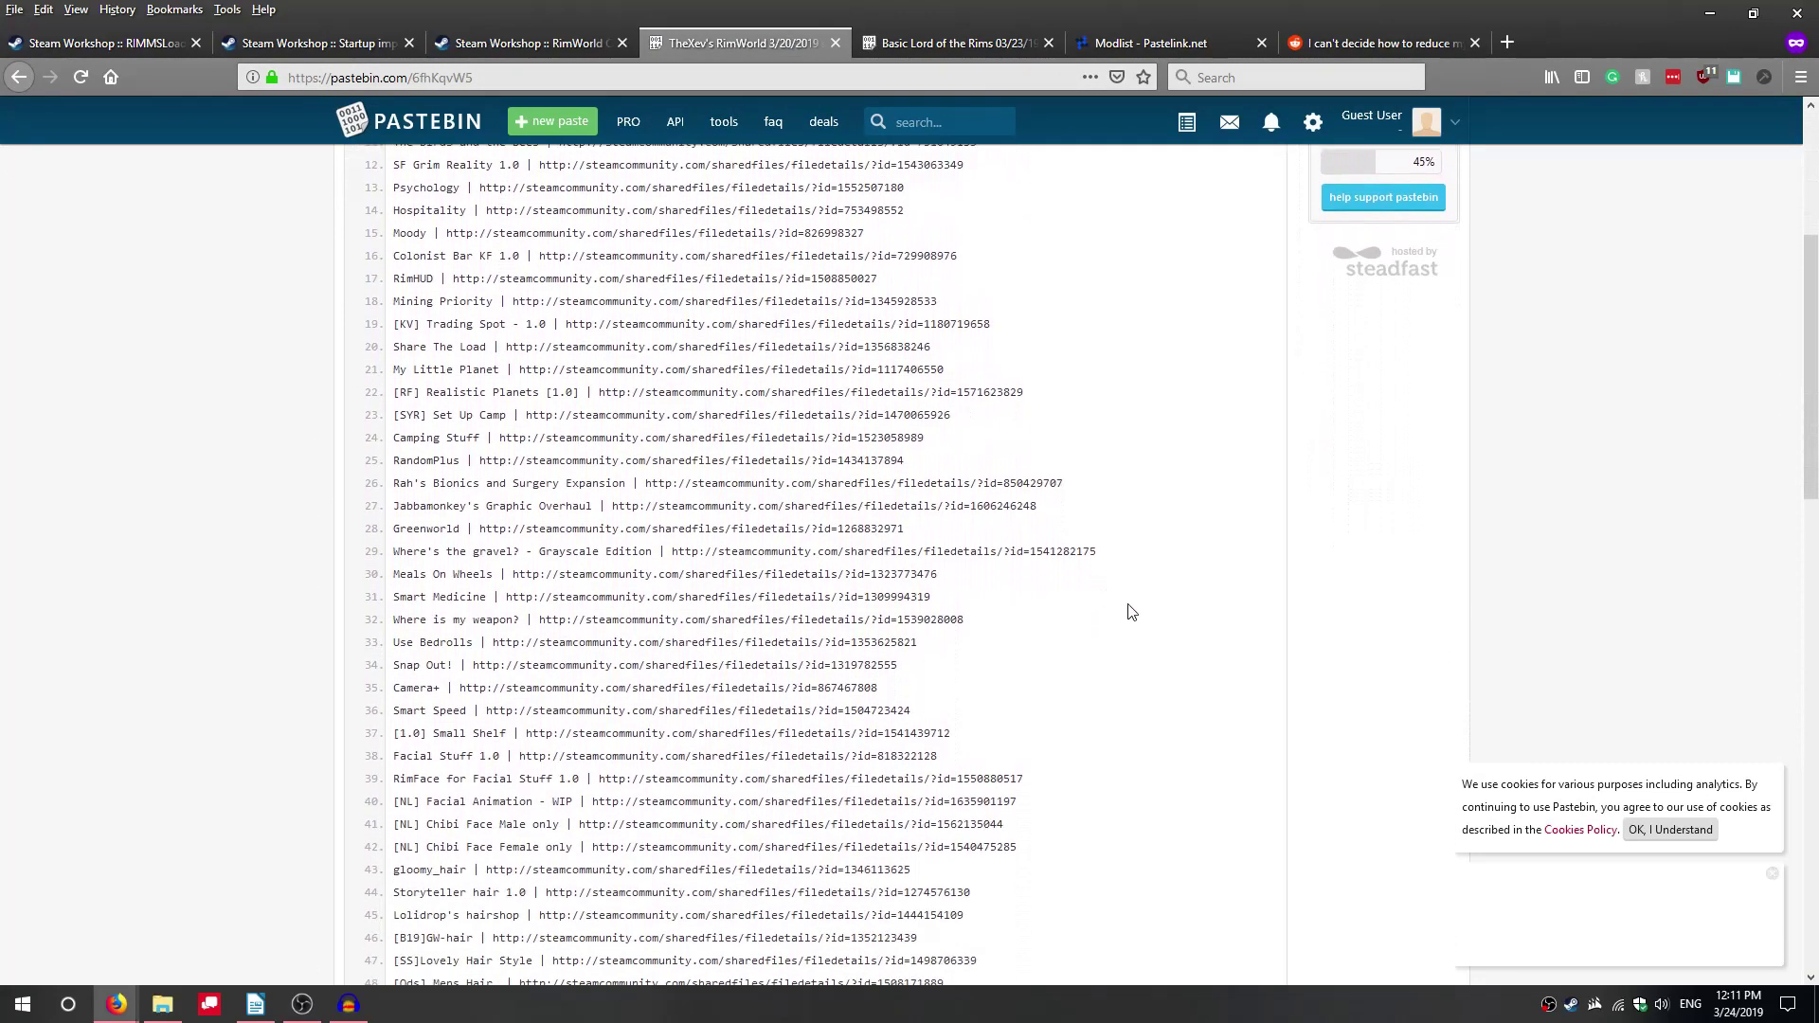
{"action": "scroll", "coordinate": [1129, 611], "scroll_direction": "down", "scroll_amount": 4}
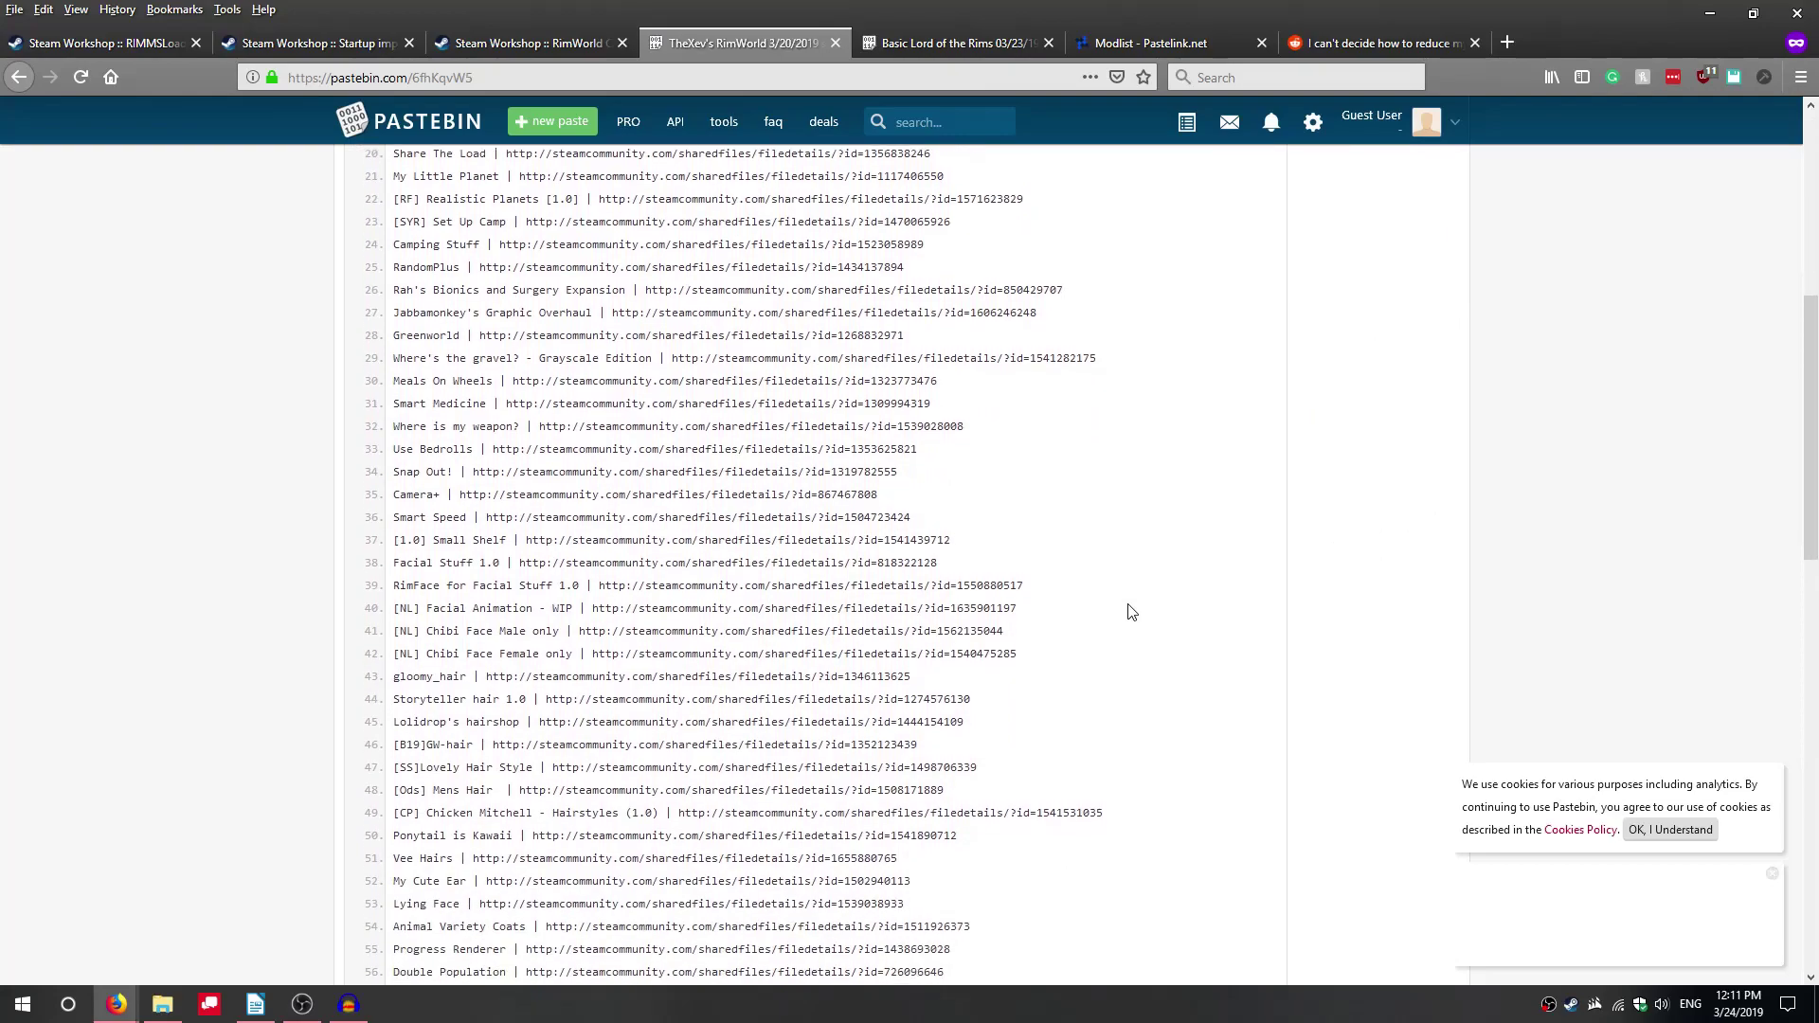
{"action": "scroll", "coordinate": [1130, 611], "scroll_direction": "down", "scroll_amount": 7}
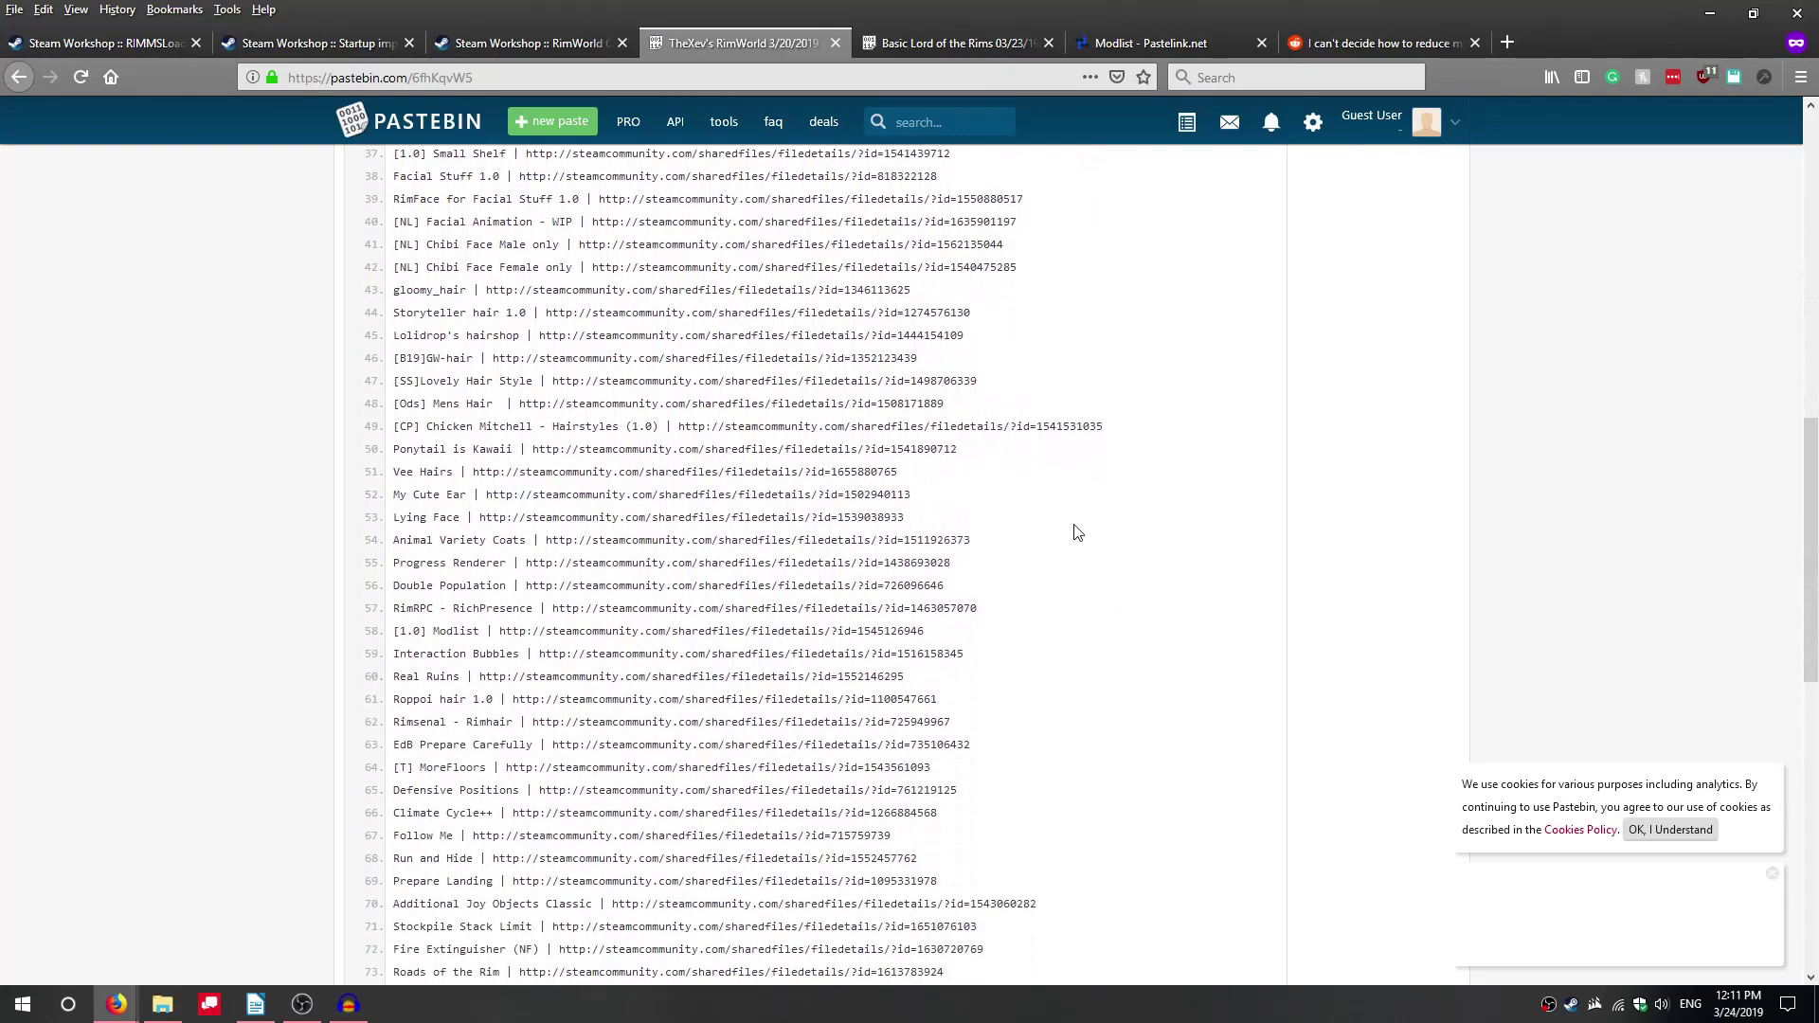
{"action": "scroll", "coordinate": [1077, 533], "scroll_direction": "down", "scroll_amount": 5}
{"action": "scroll", "coordinate": [1077, 533], "scroll_direction": "down", "scroll_amount": 6}
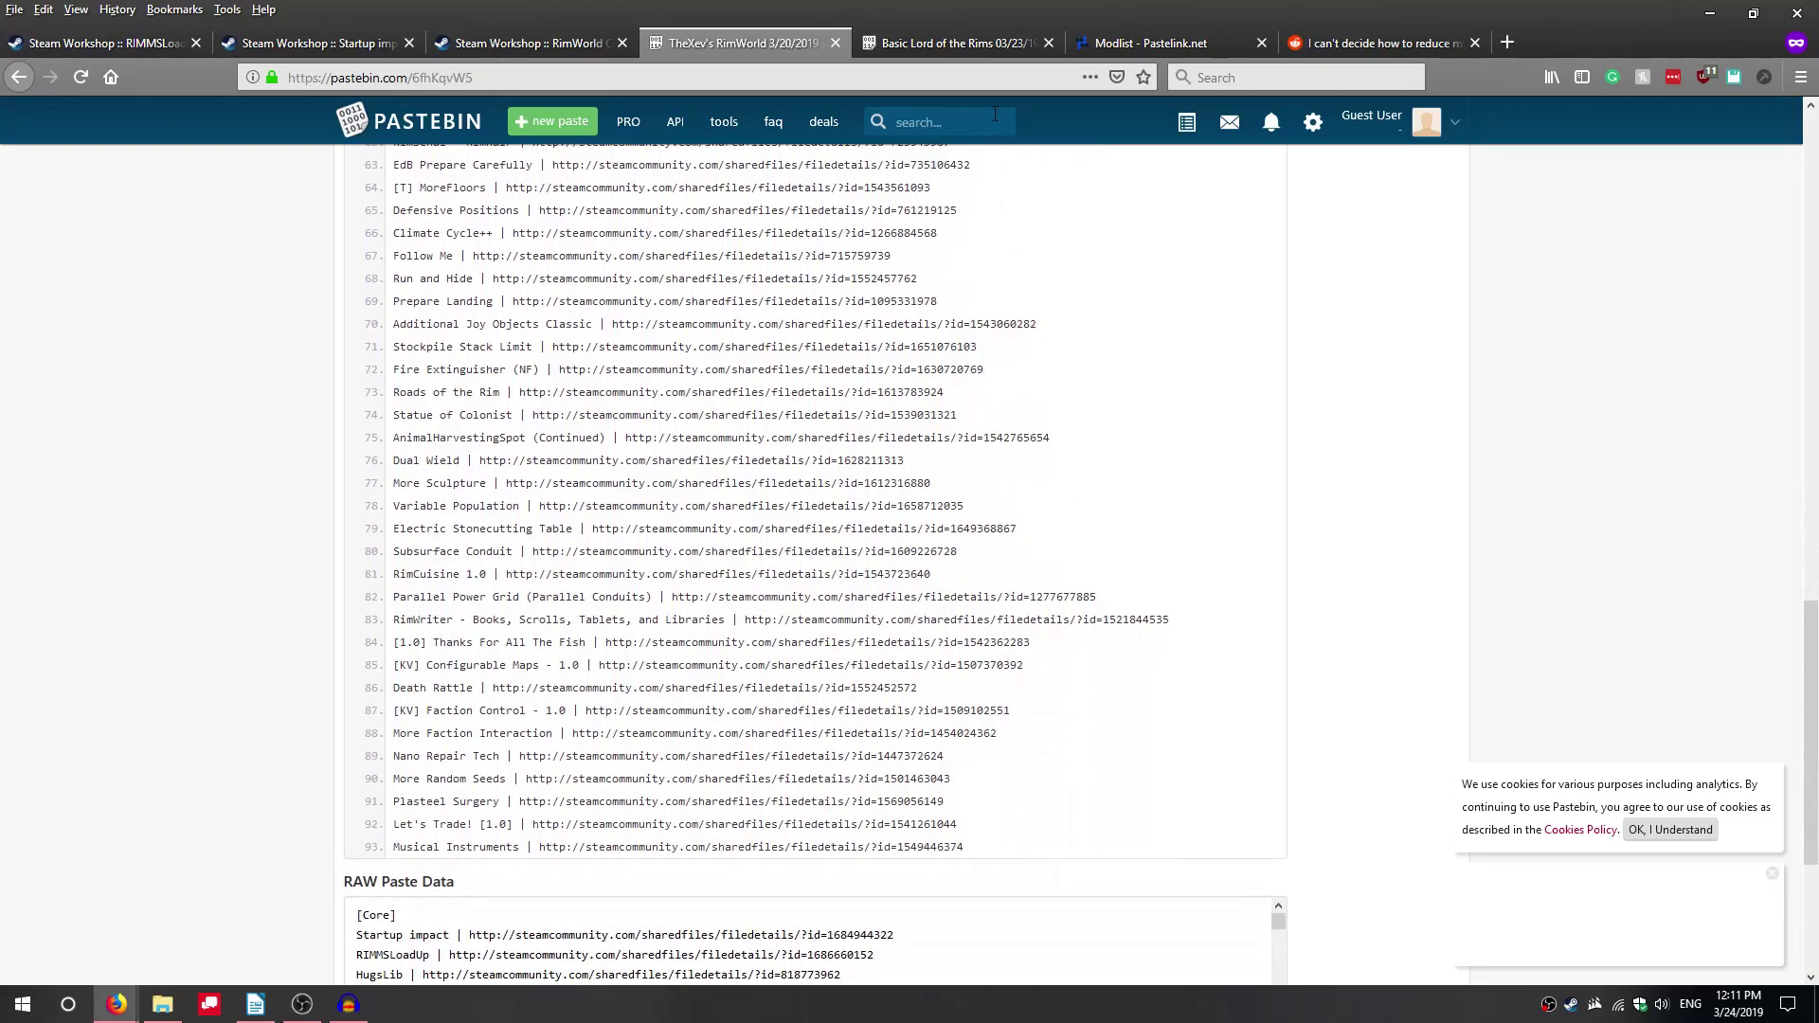
Step: Read through the Basic Lord of the Rims 03/23/19 mod list on Pastebin
{"action": "left_click", "coordinate": [968, 37]}
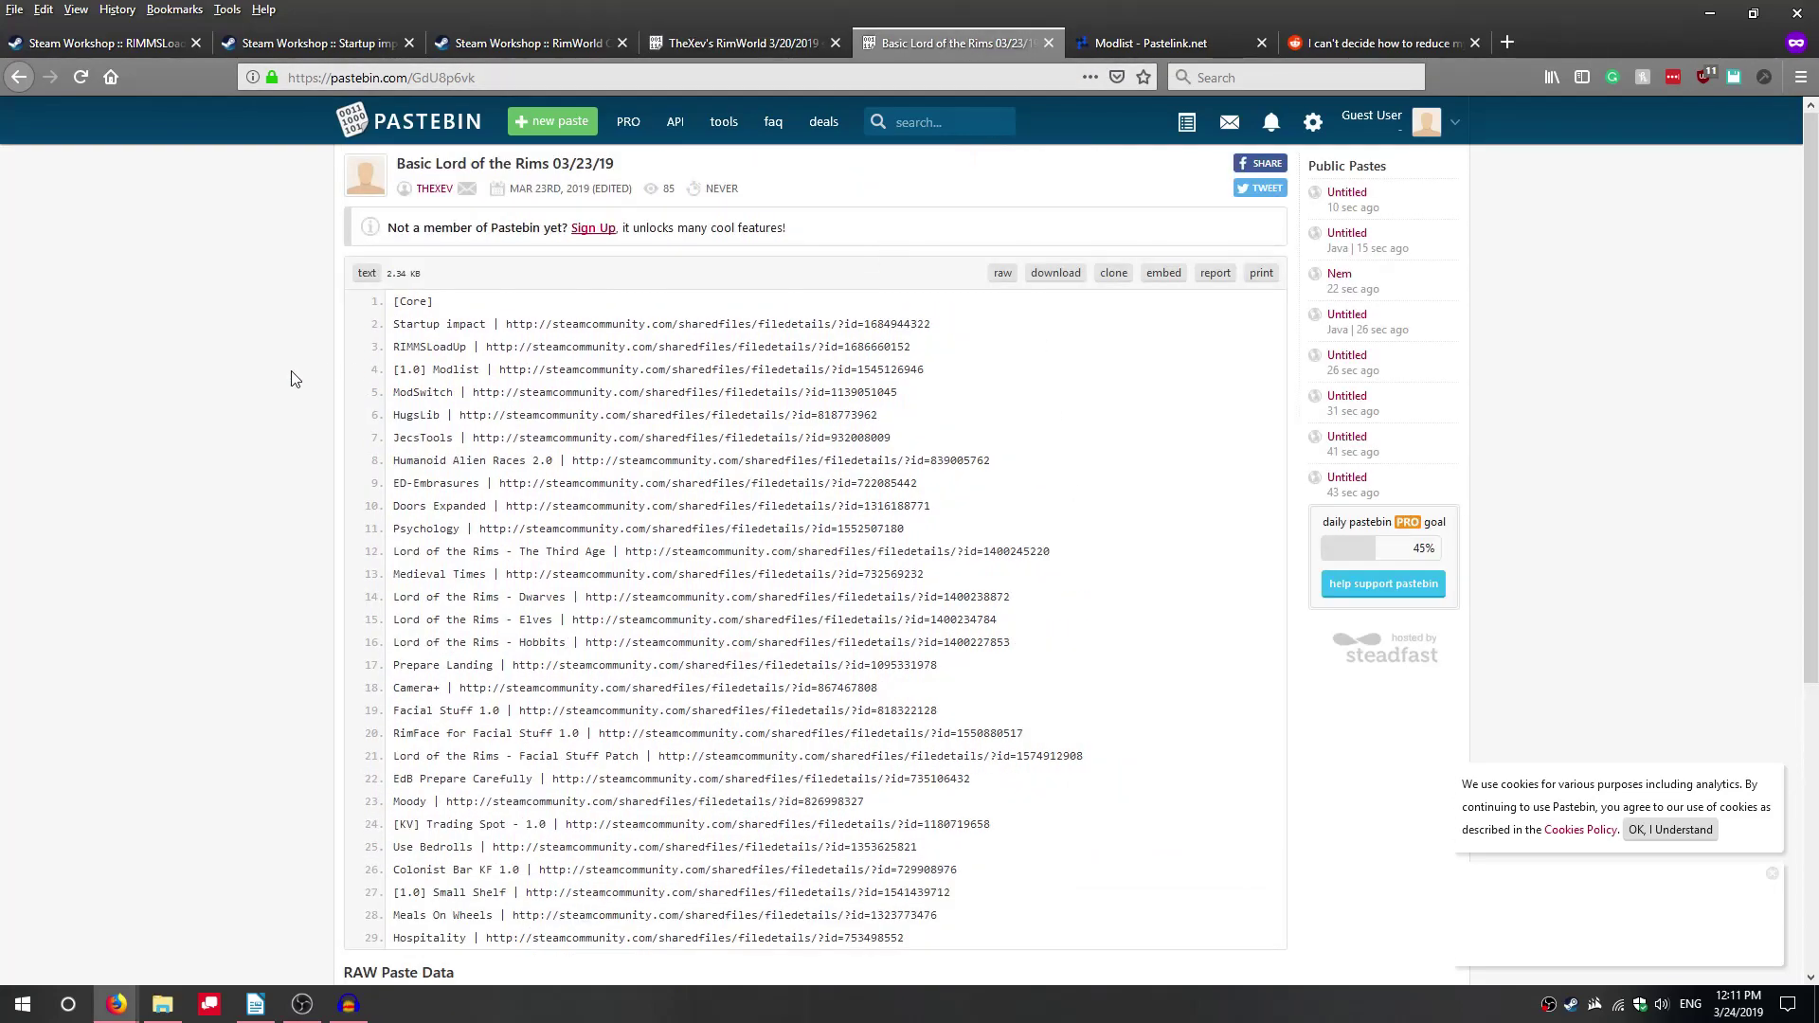
{"action": "scroll", "coordinate": [294, 379], "scroll_direction": "down", "scroll_amount": 2}
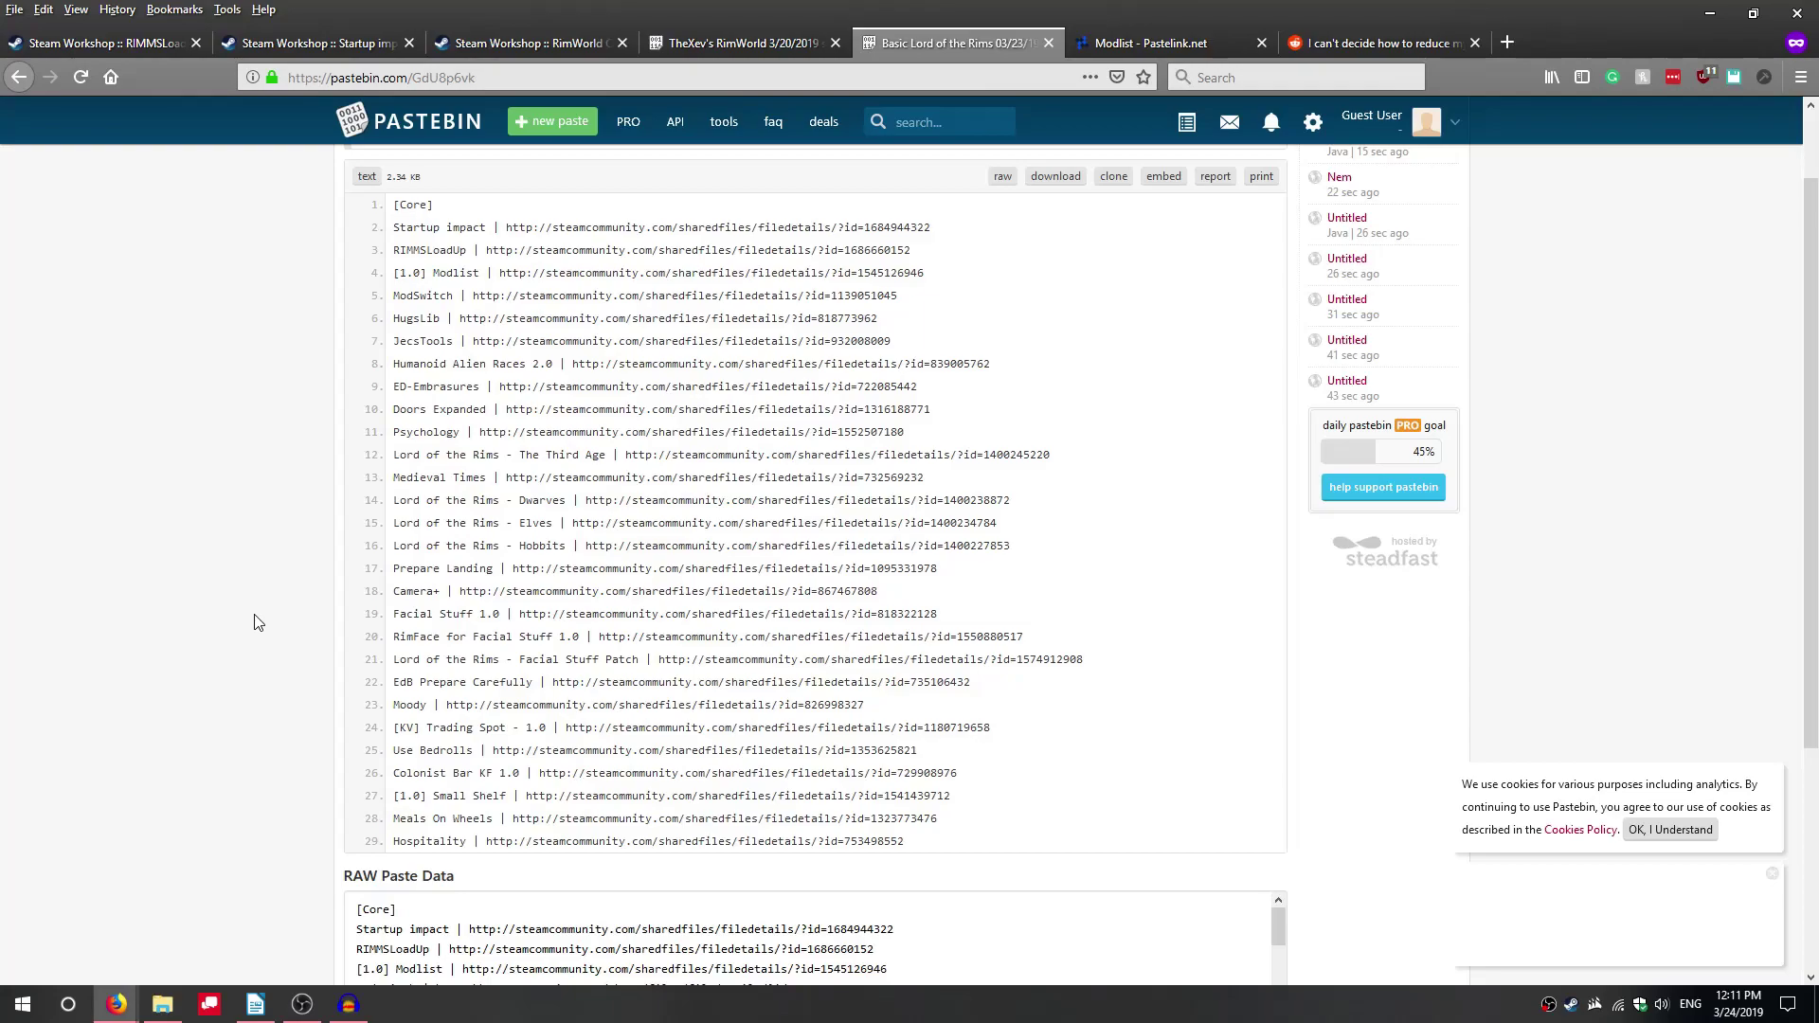
Step: Browse the mods in the RimWorld Community Collection lite on Steam Workshop
{"action": "left_click", "coordinate": [523, 43]}
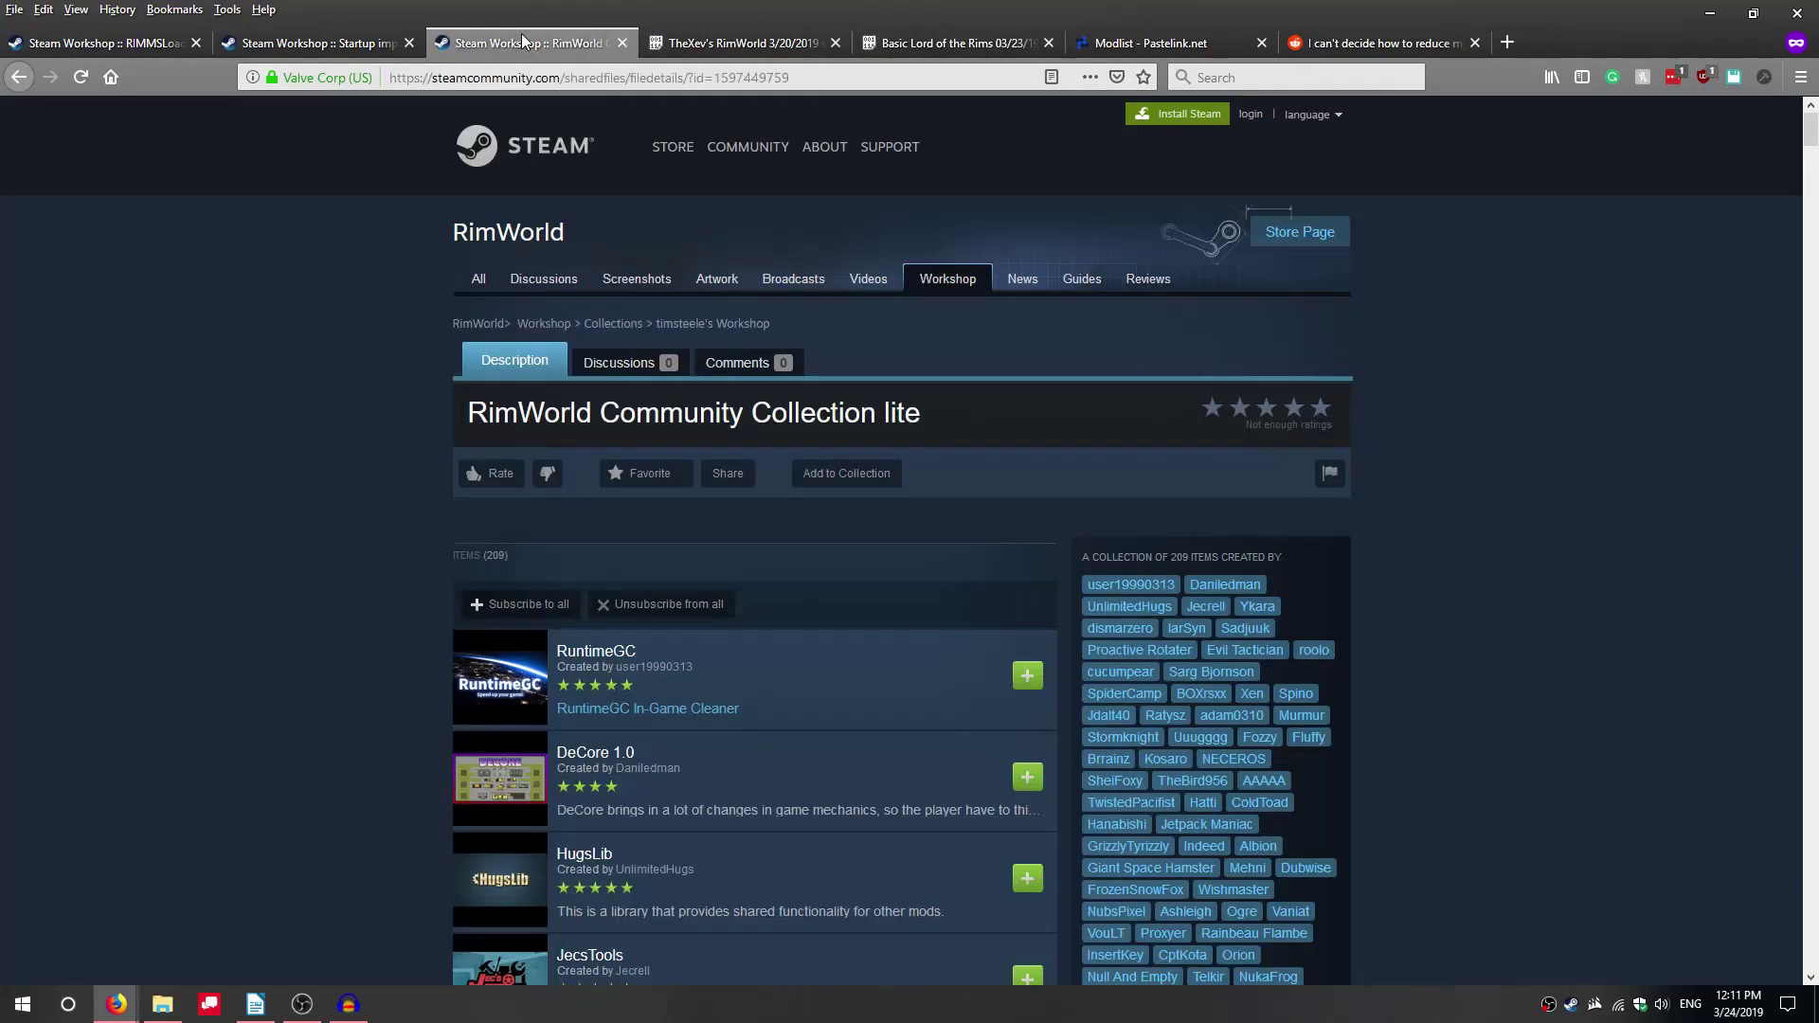
{"action": "scroll", "coordinate": [361, 508], "scroll_direction": "down", "scroll_amount": 8}
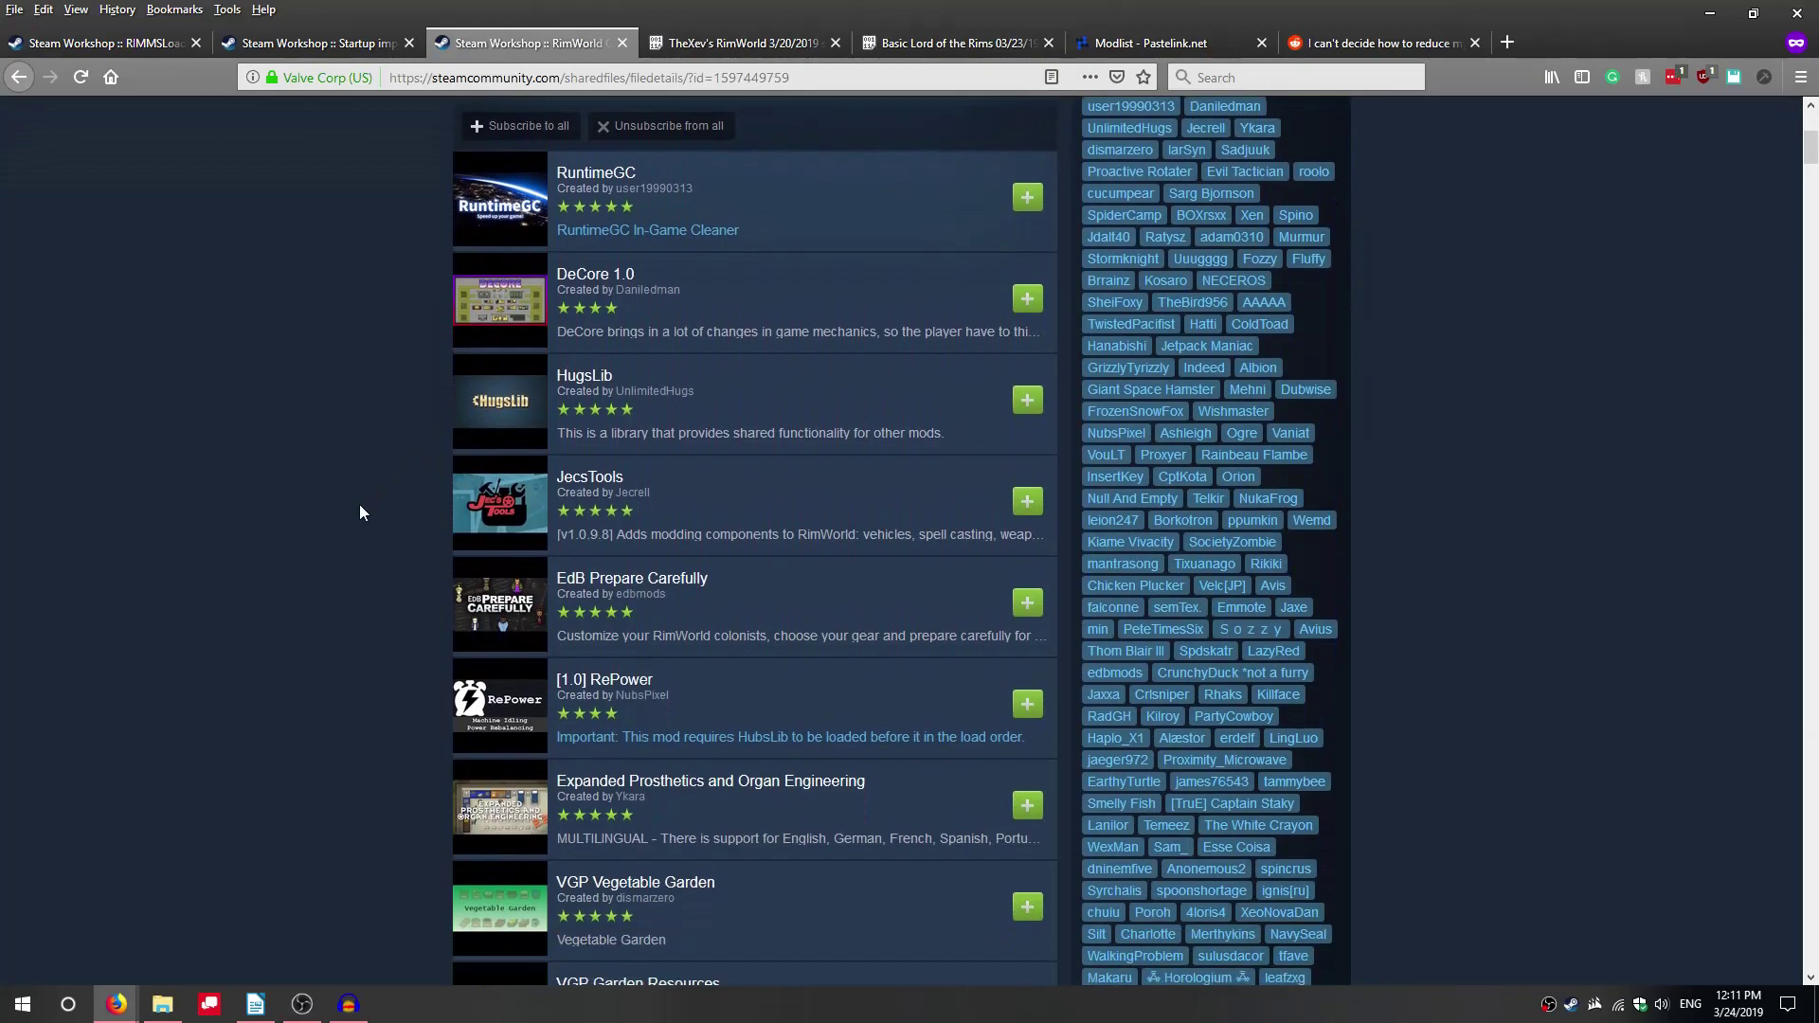
{"action": "scroll", "coordinate": [360, 505], "scroll_direction": "down", "scroll_amount": 5}
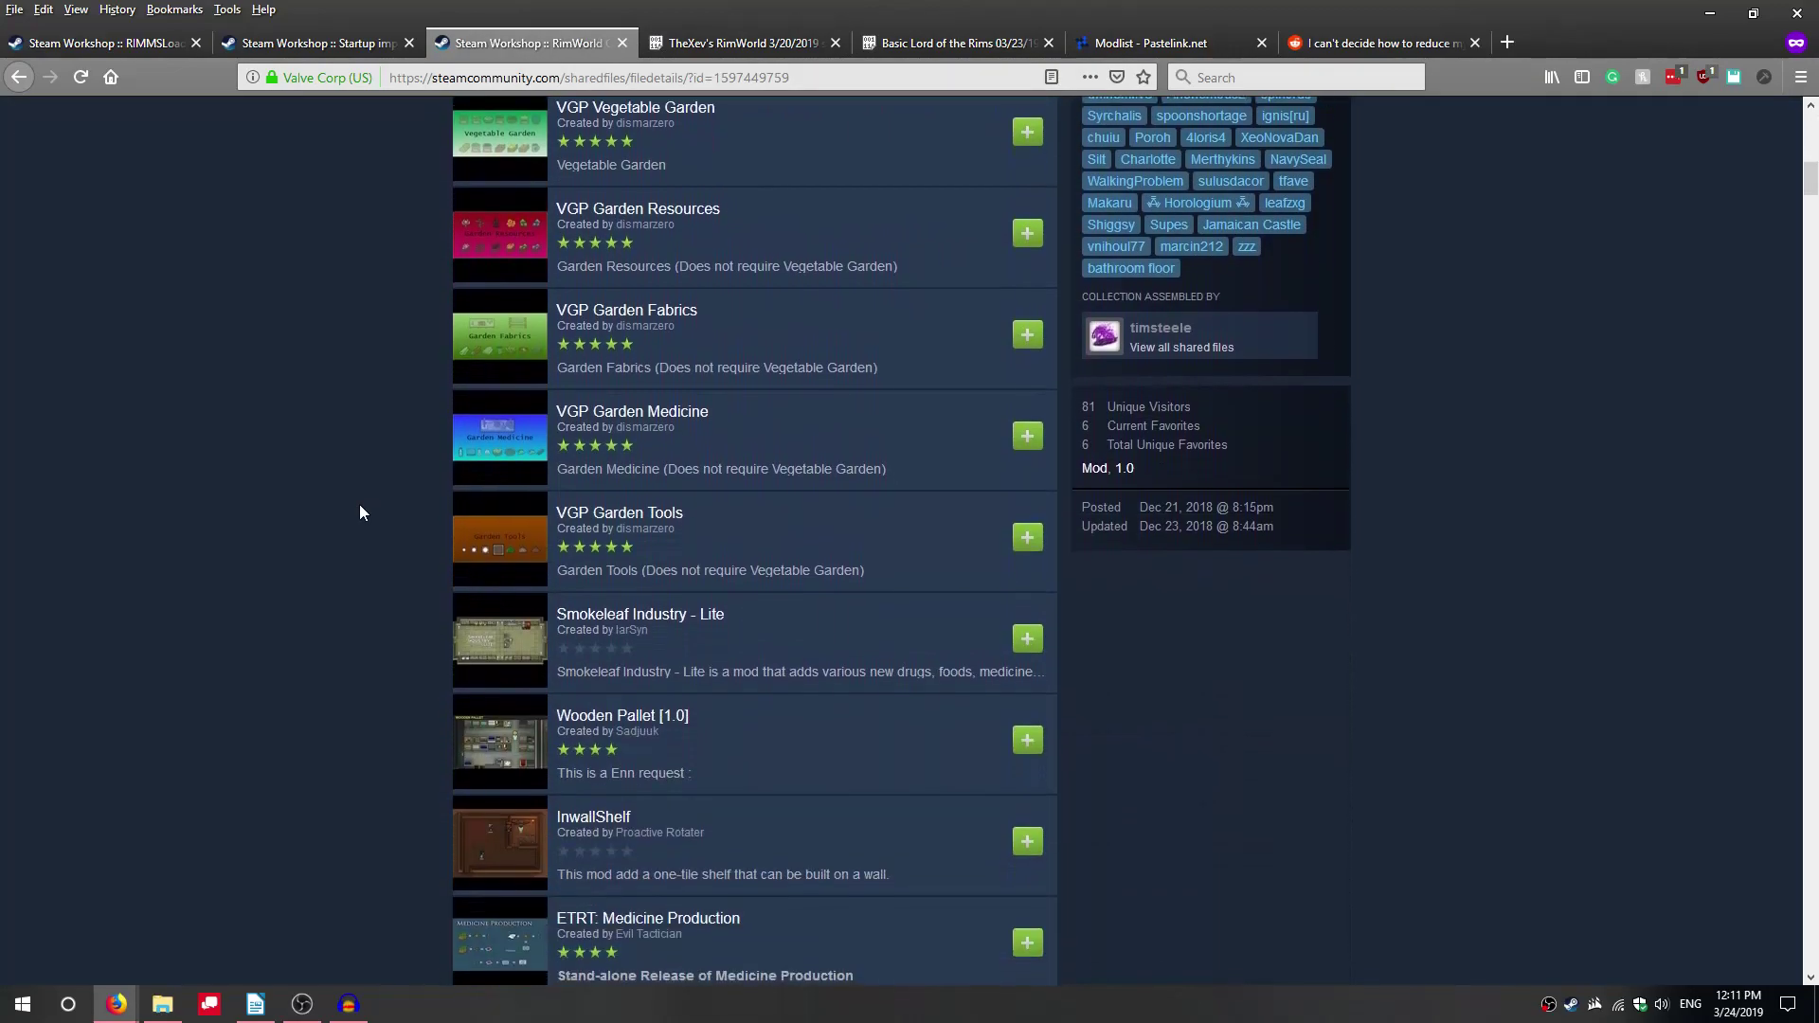
{"action": "scroll", "coordinate": [360, 508], "scroll_direction": "down", "scroll_amount": 7}
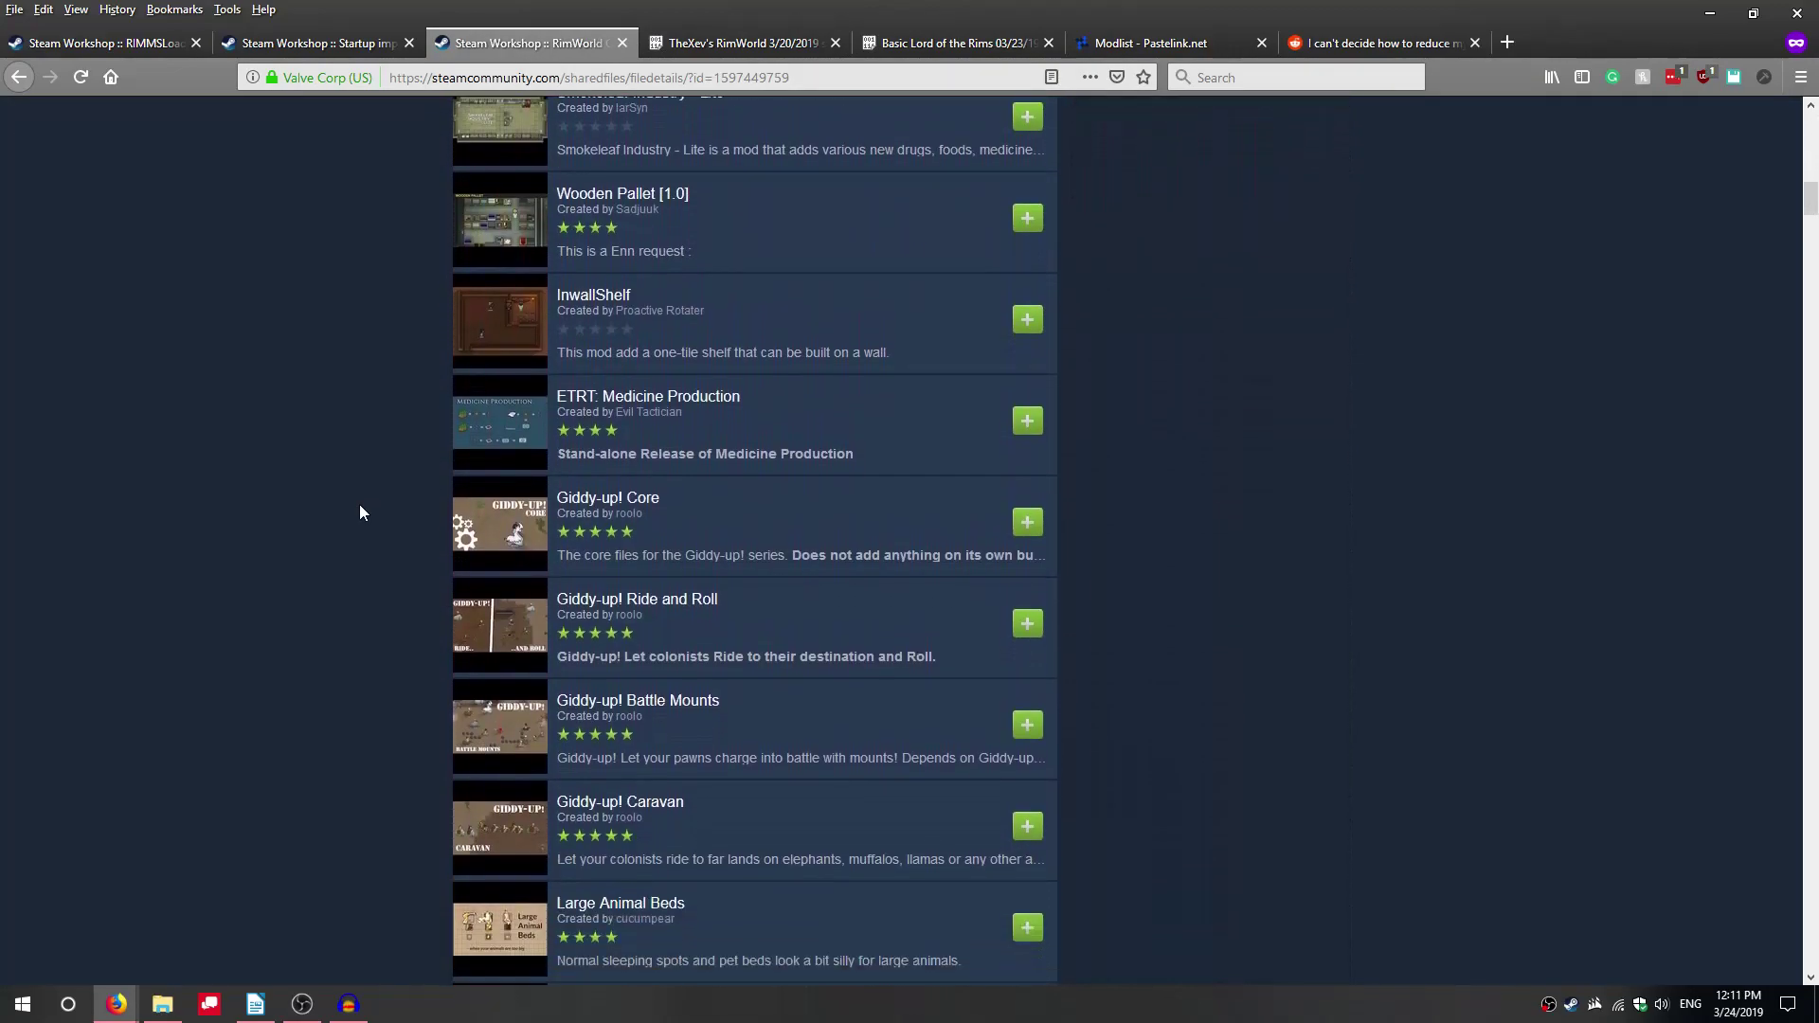
{"action": "scroll", "coordinate": [360, 513], "scroll_direction": "down", "scroll_amount": 9}
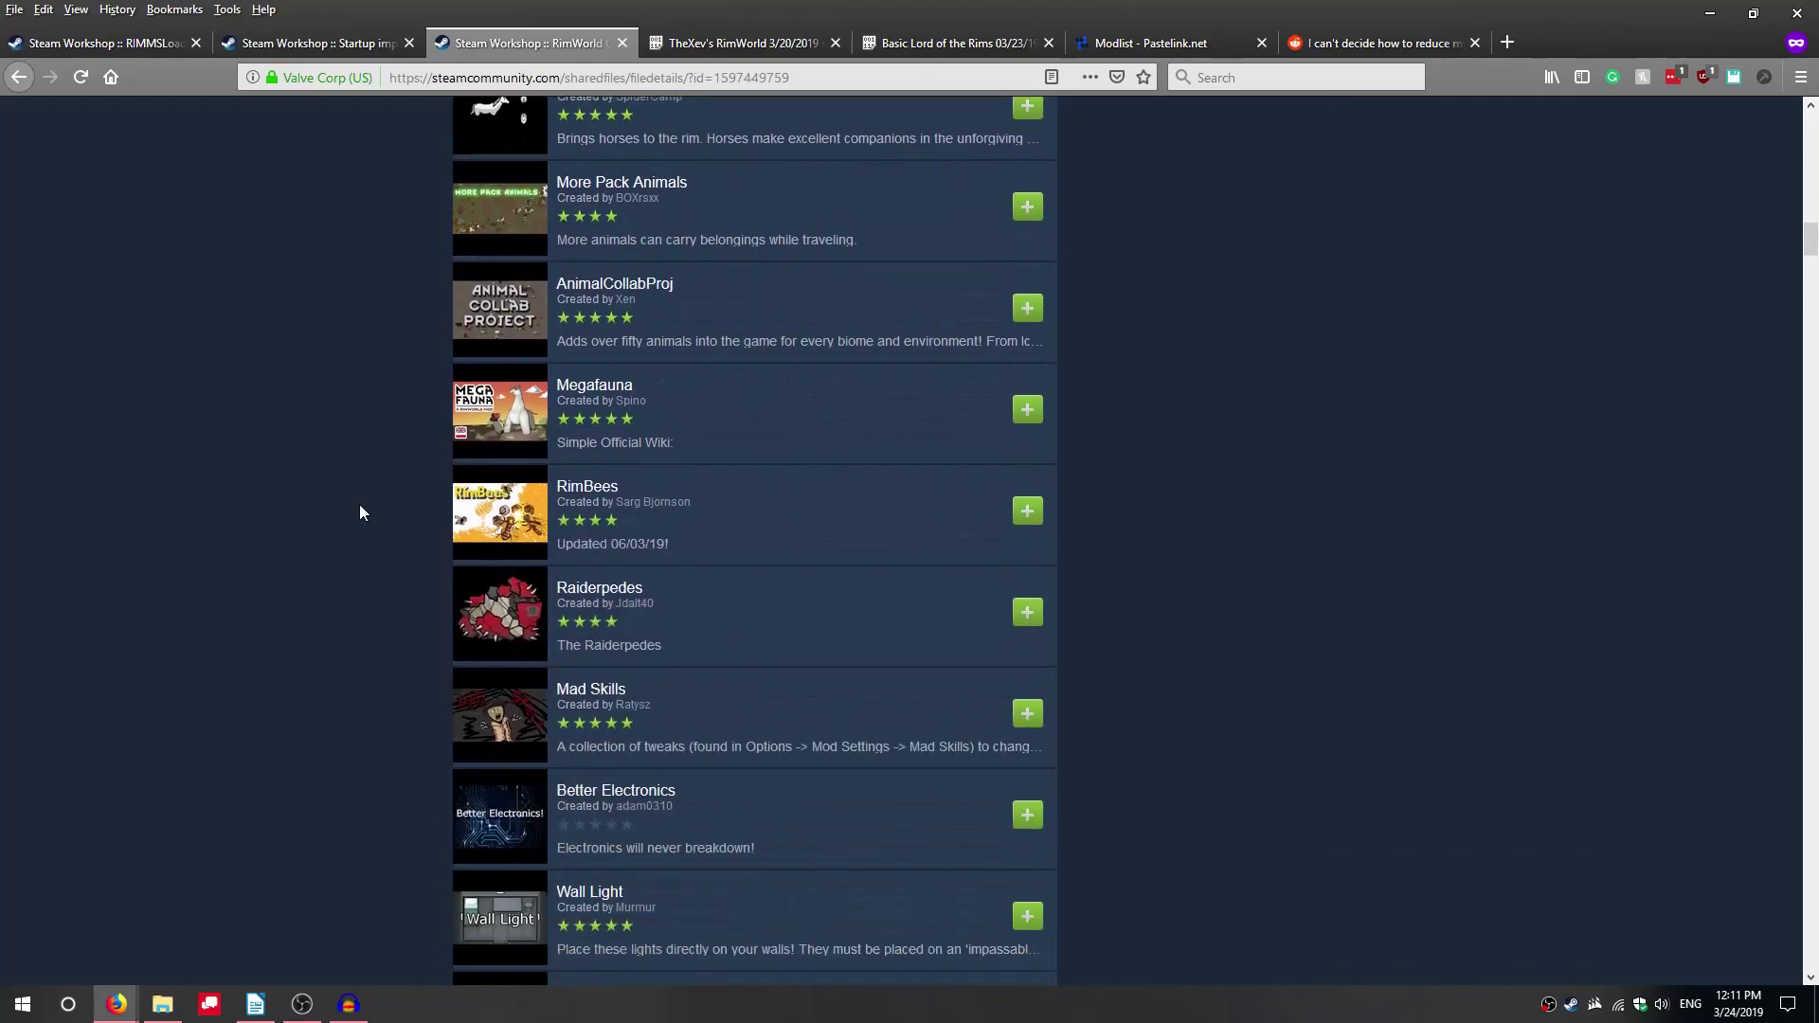
{"action": "scroll", "coordinate": [361, 512], "scroll_direction": "down", "scroll_amount": 10}
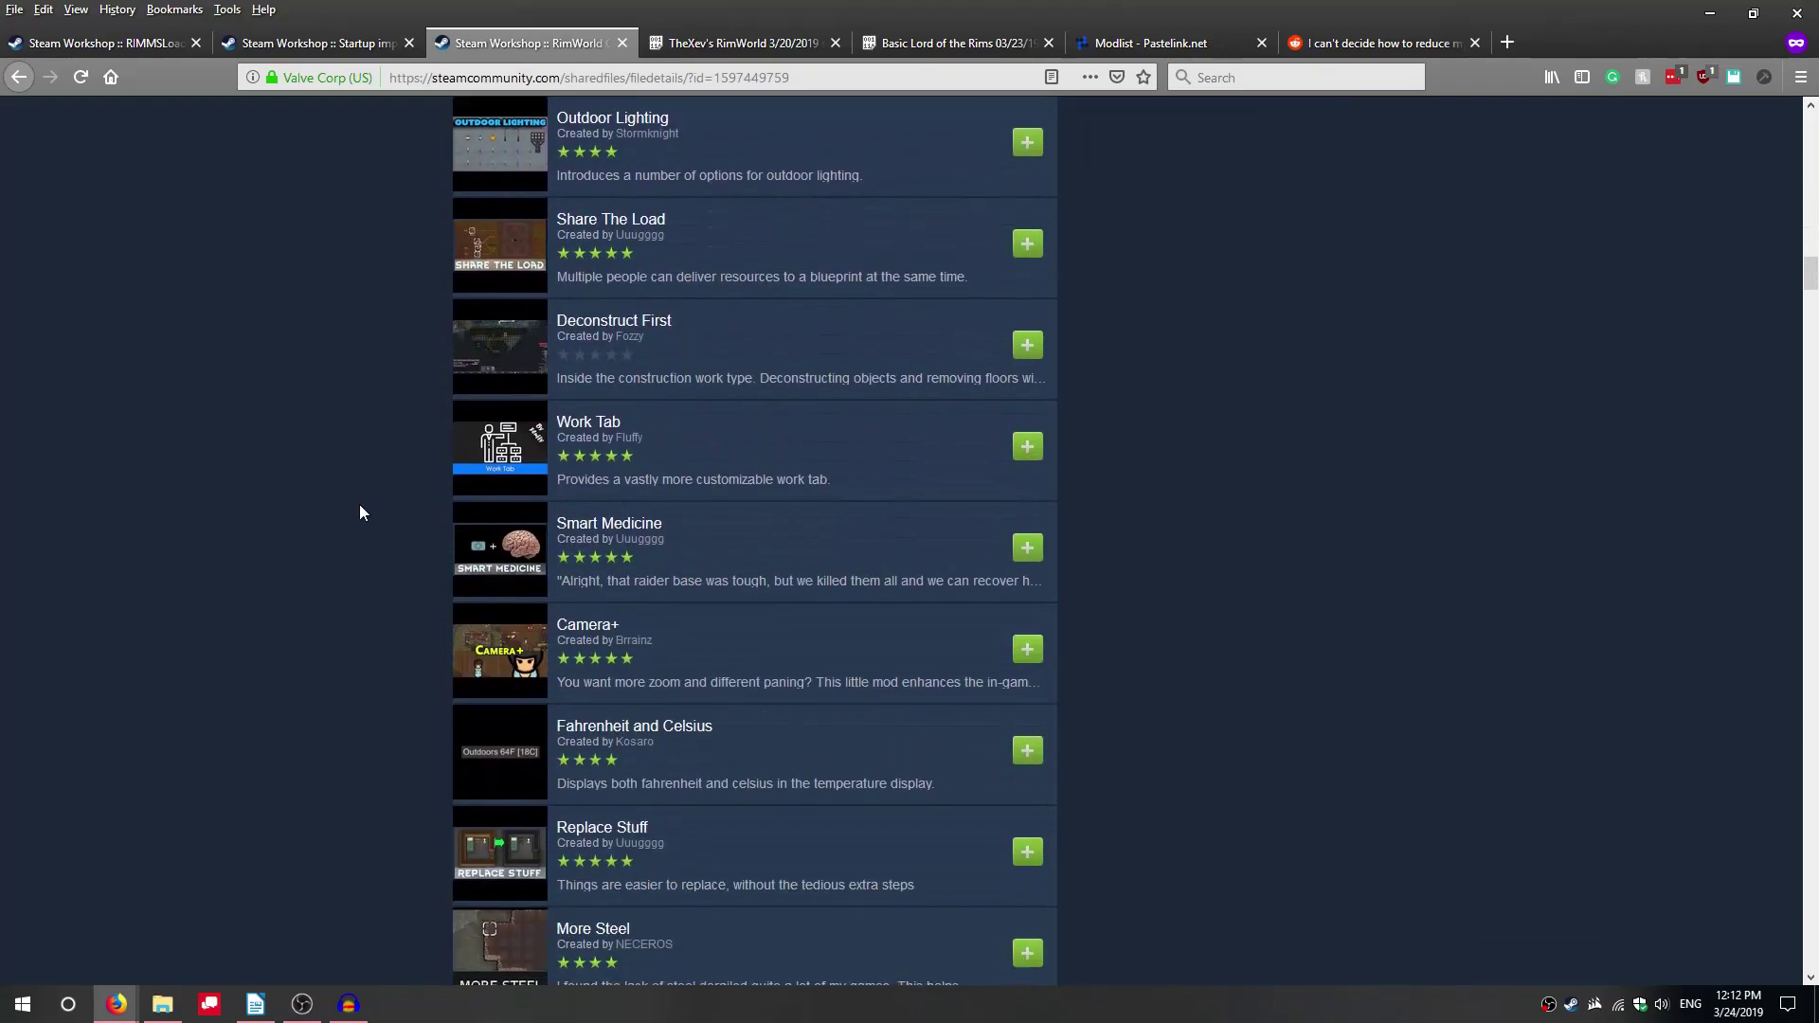
{"action": "scroll", "coordinate": [360, 512], "scroll_direction": "down", "scroll_amount": 6}
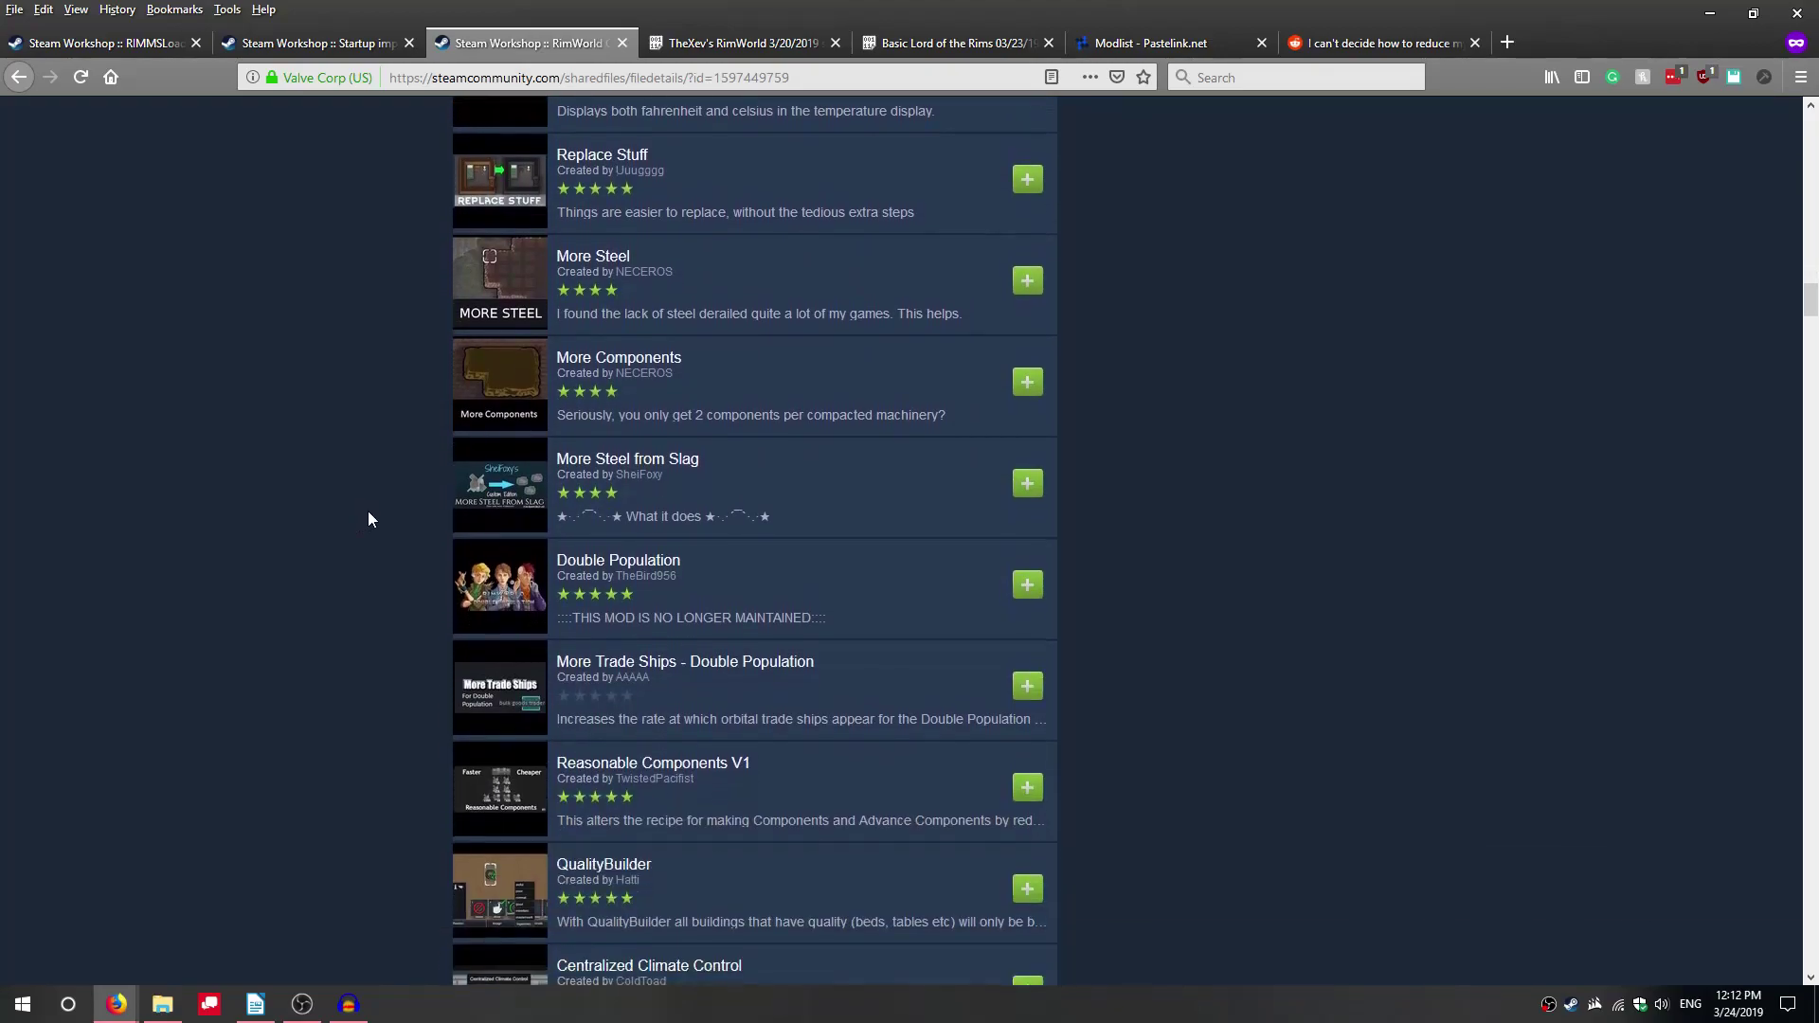
{"action": "scroll", "coordinate": [375, 516], "scroll_direction": "down", "scroll_amount": 9}
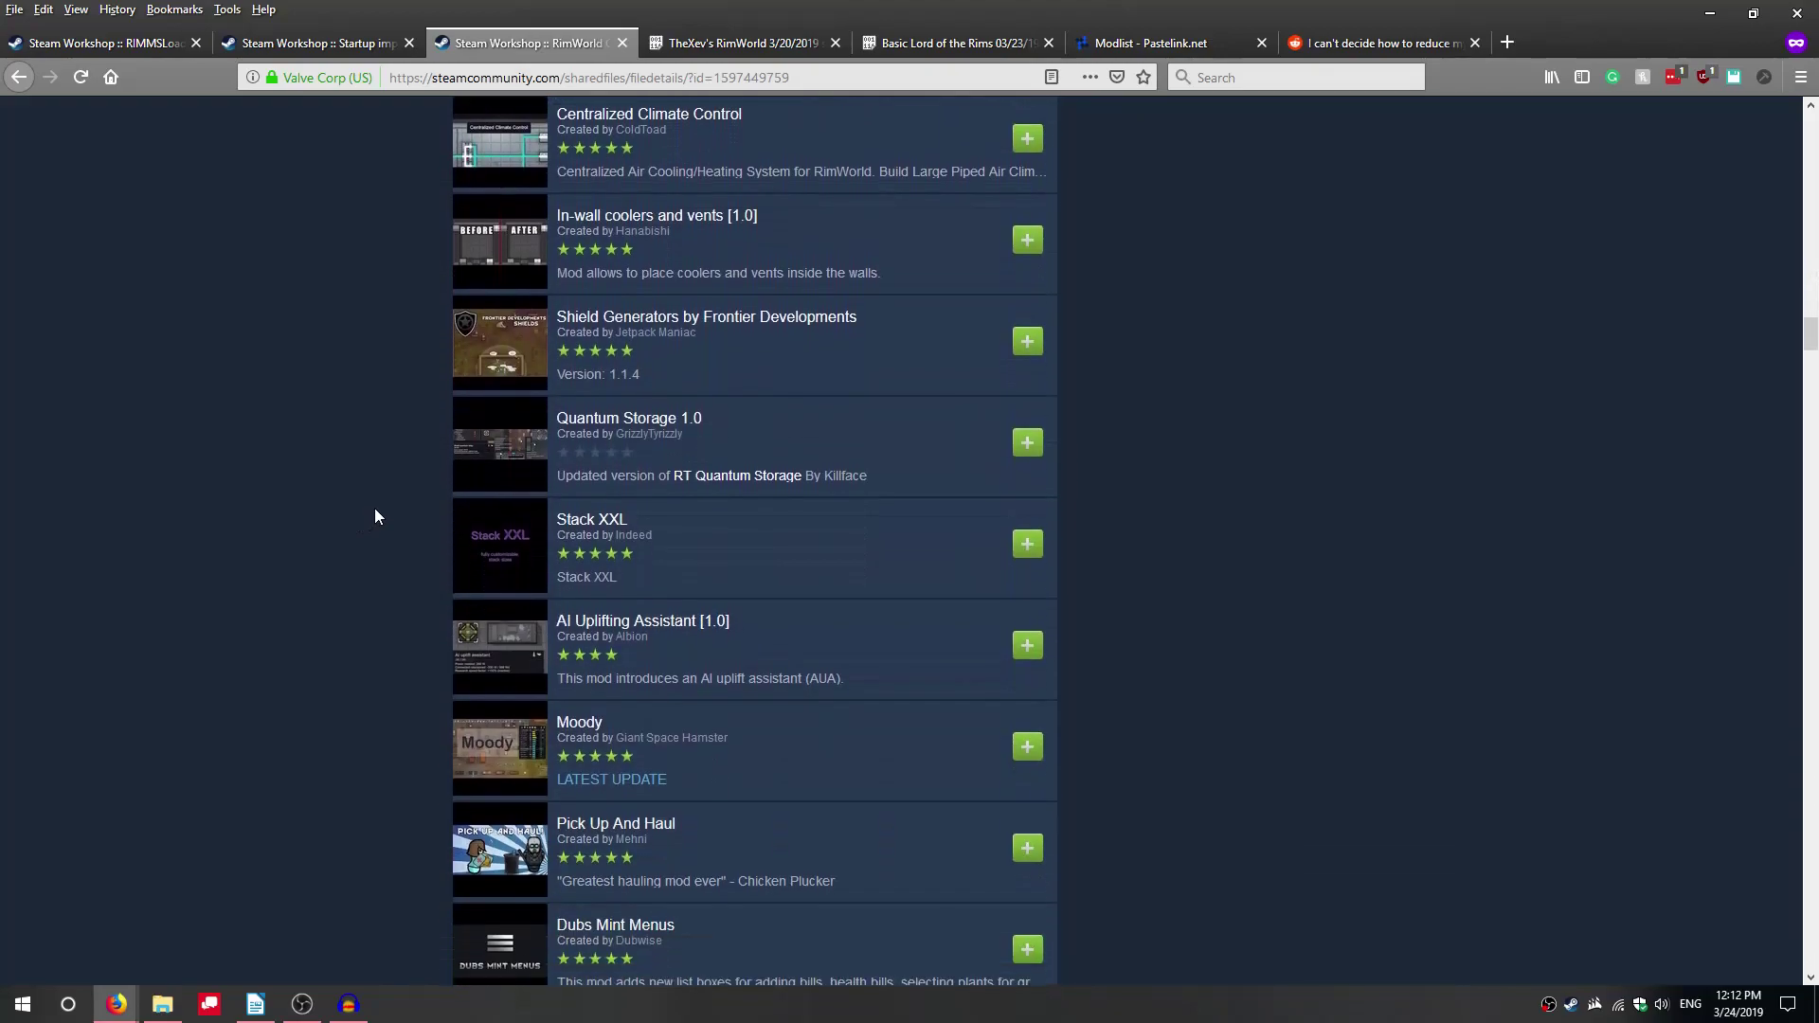
{"action": "scroll", "coordinate": [374, 515], "scroll_direction": "down", "scroll_amount": 6}
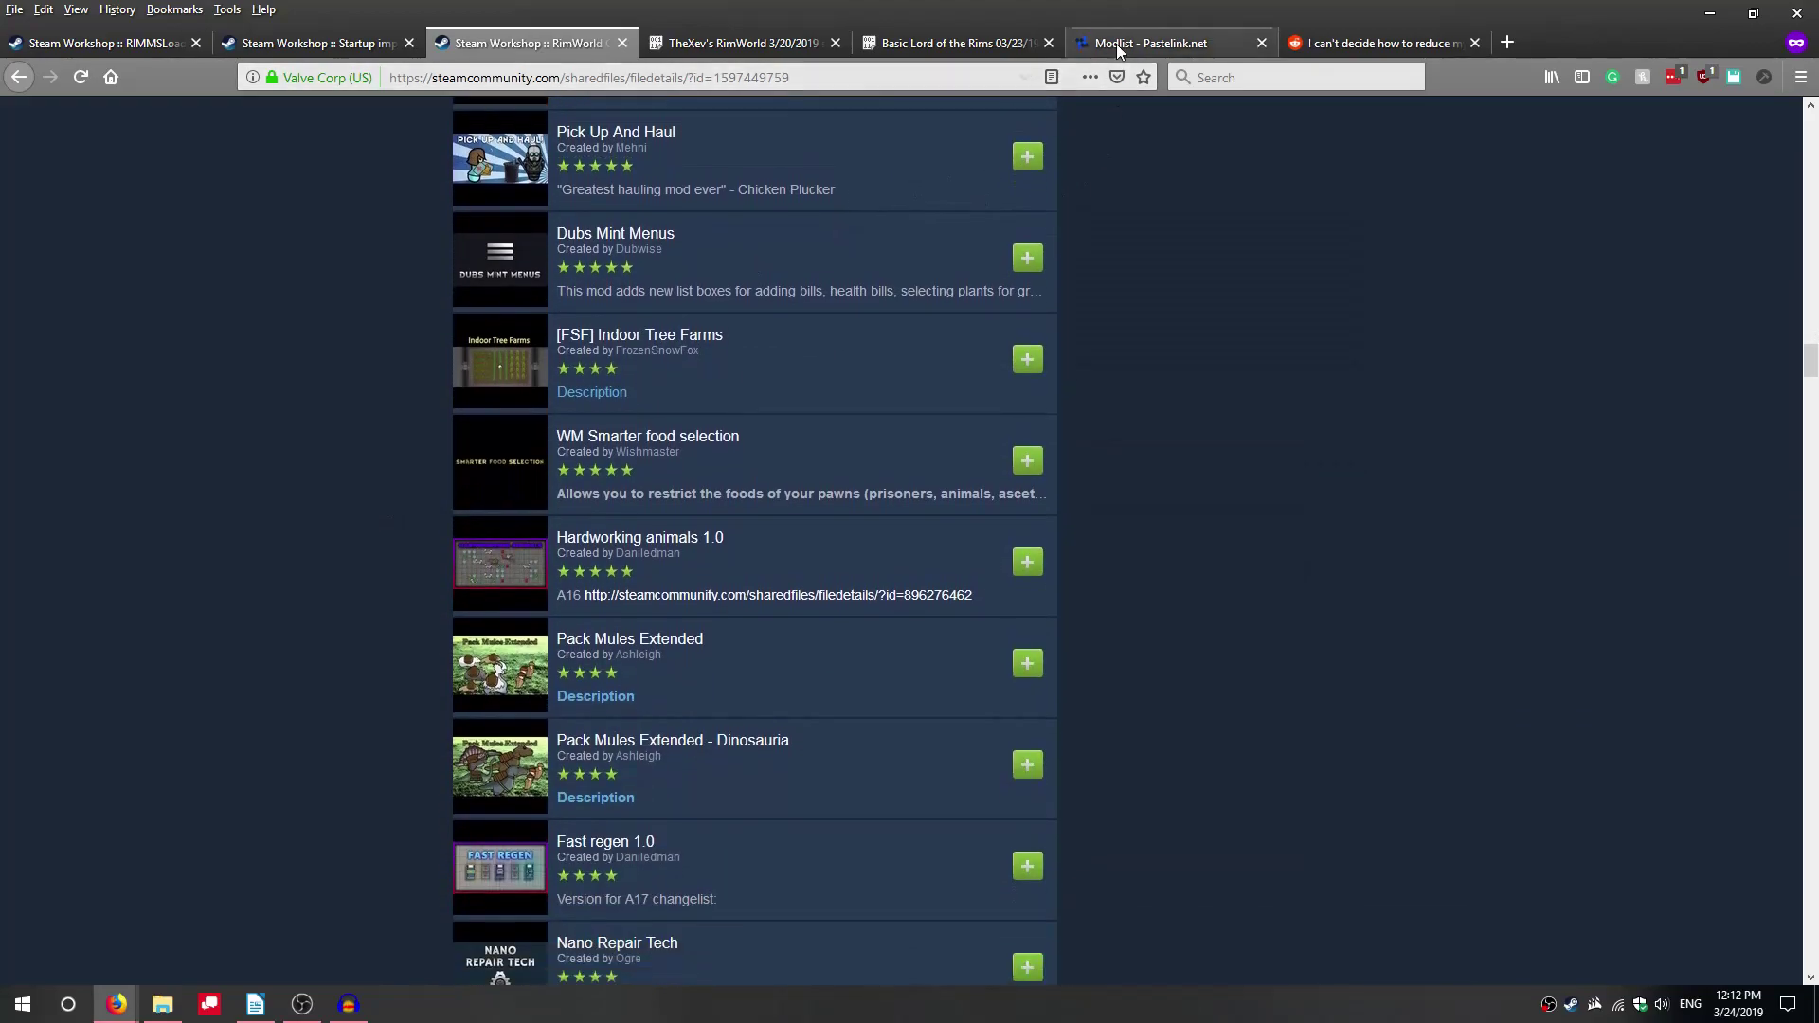
Step: Read through the RimWorld mod list on Pastelink
{"action": "left_click", "coordinate": [1117, 43]}
{"action": "scroll", "coordinate": [306, 532], "scroll_direction": "down", "scroll_amount": 10}
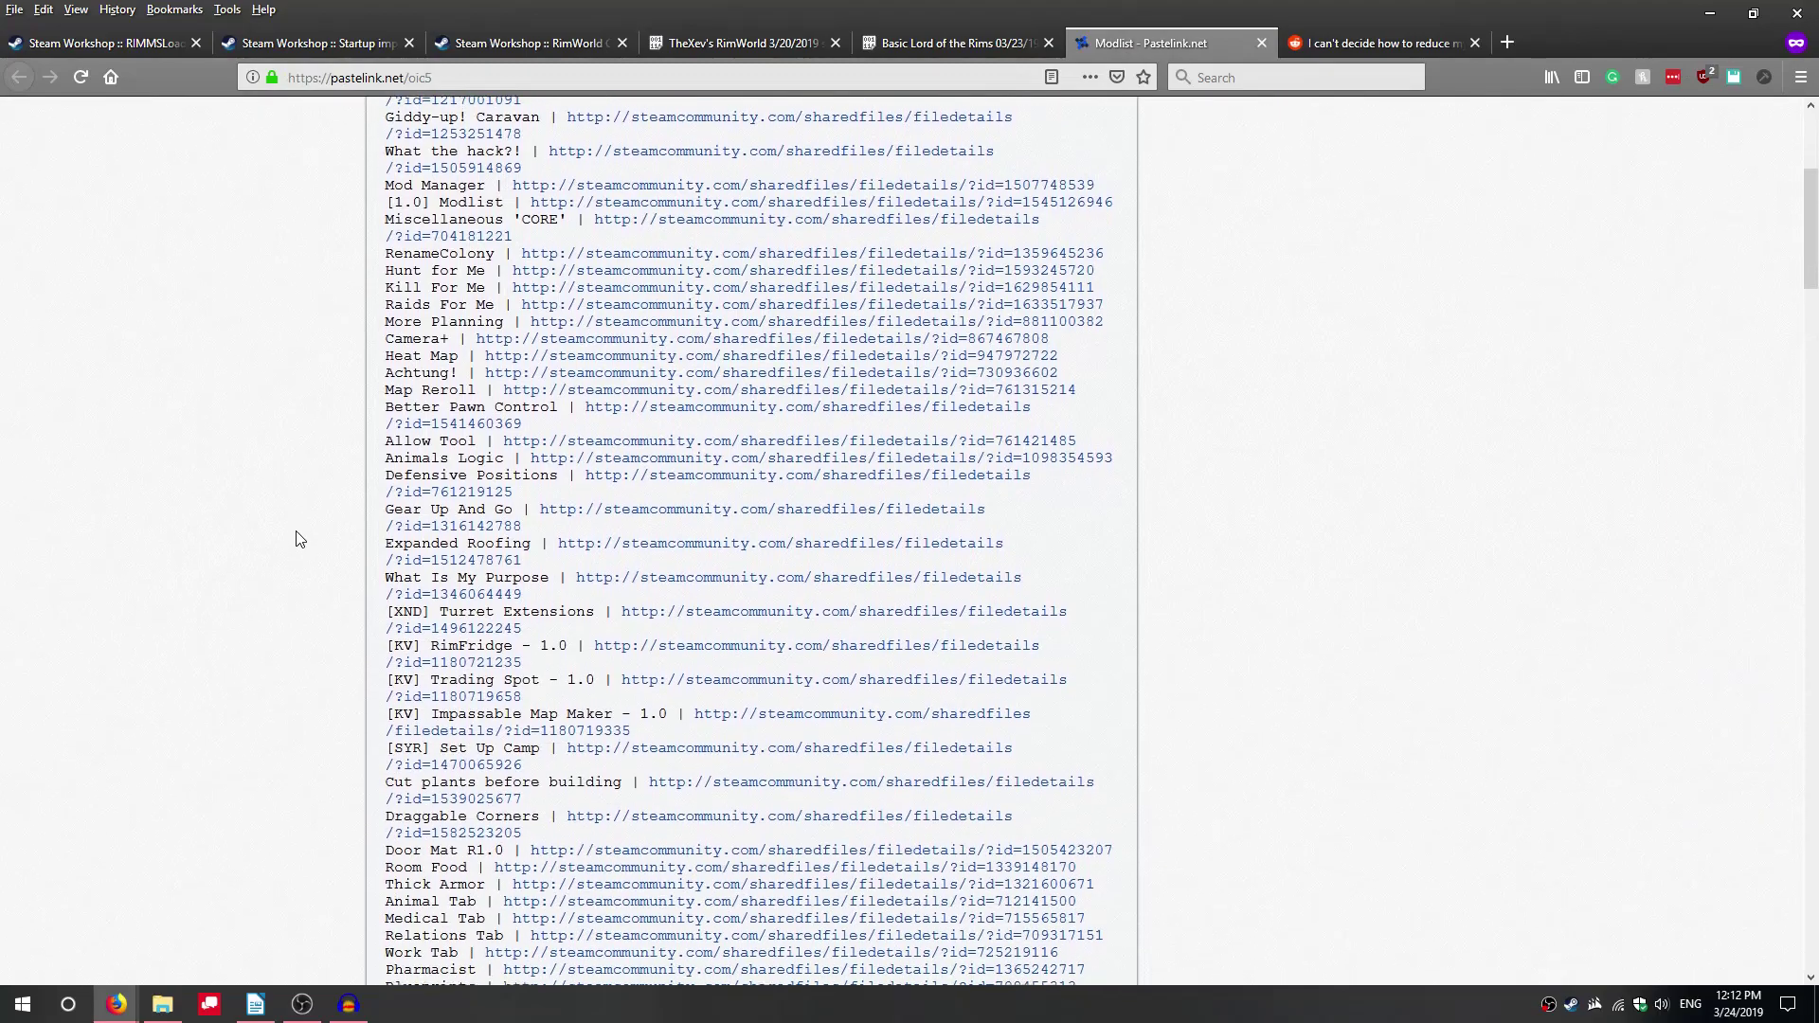
{"action": "scroll", "coordinate": [295, 535], "scroll_direction": "down", "scroll_amount": 5}
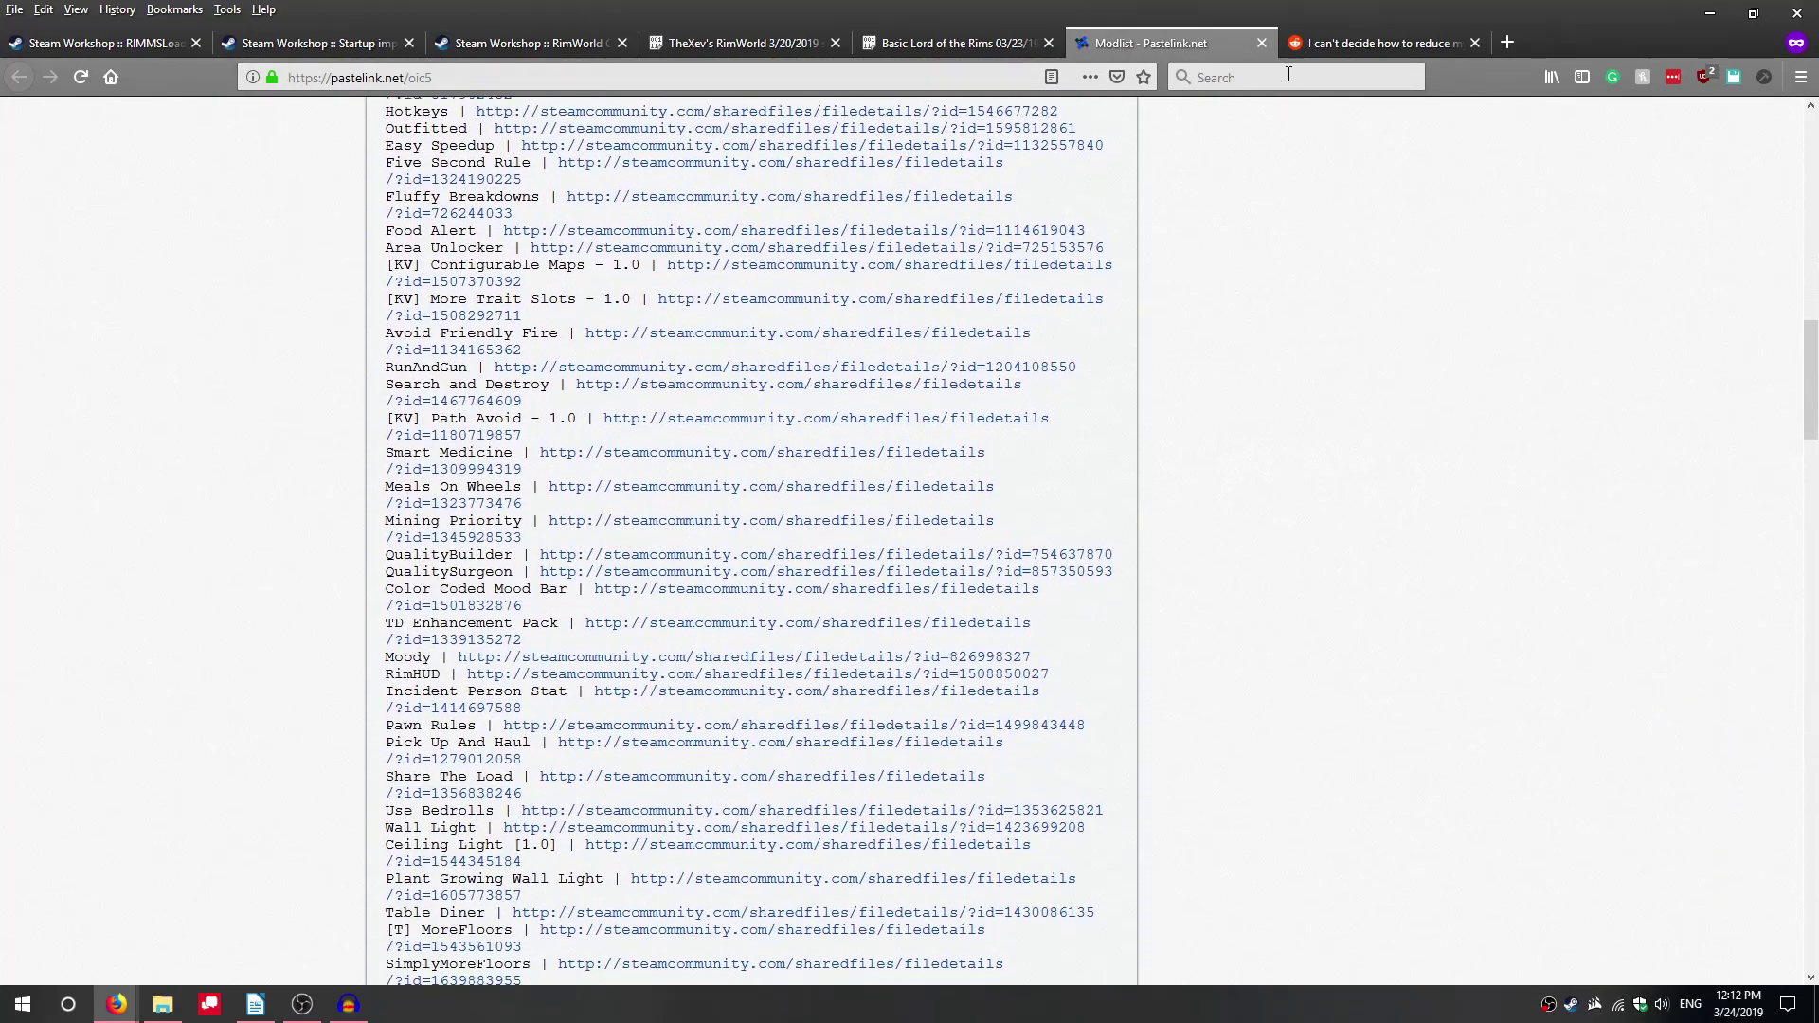
Step: Read the Reddit post about reducing a bloated mod list, highlighting the sentence on its loading time, and return to the Pastelink list
{"action": "left_click", "coordinate": [1357, 43]}
{"action": "scroll", "coordinate": [182, 507], "scroll_direction": "down", "scroll_amount": 2}
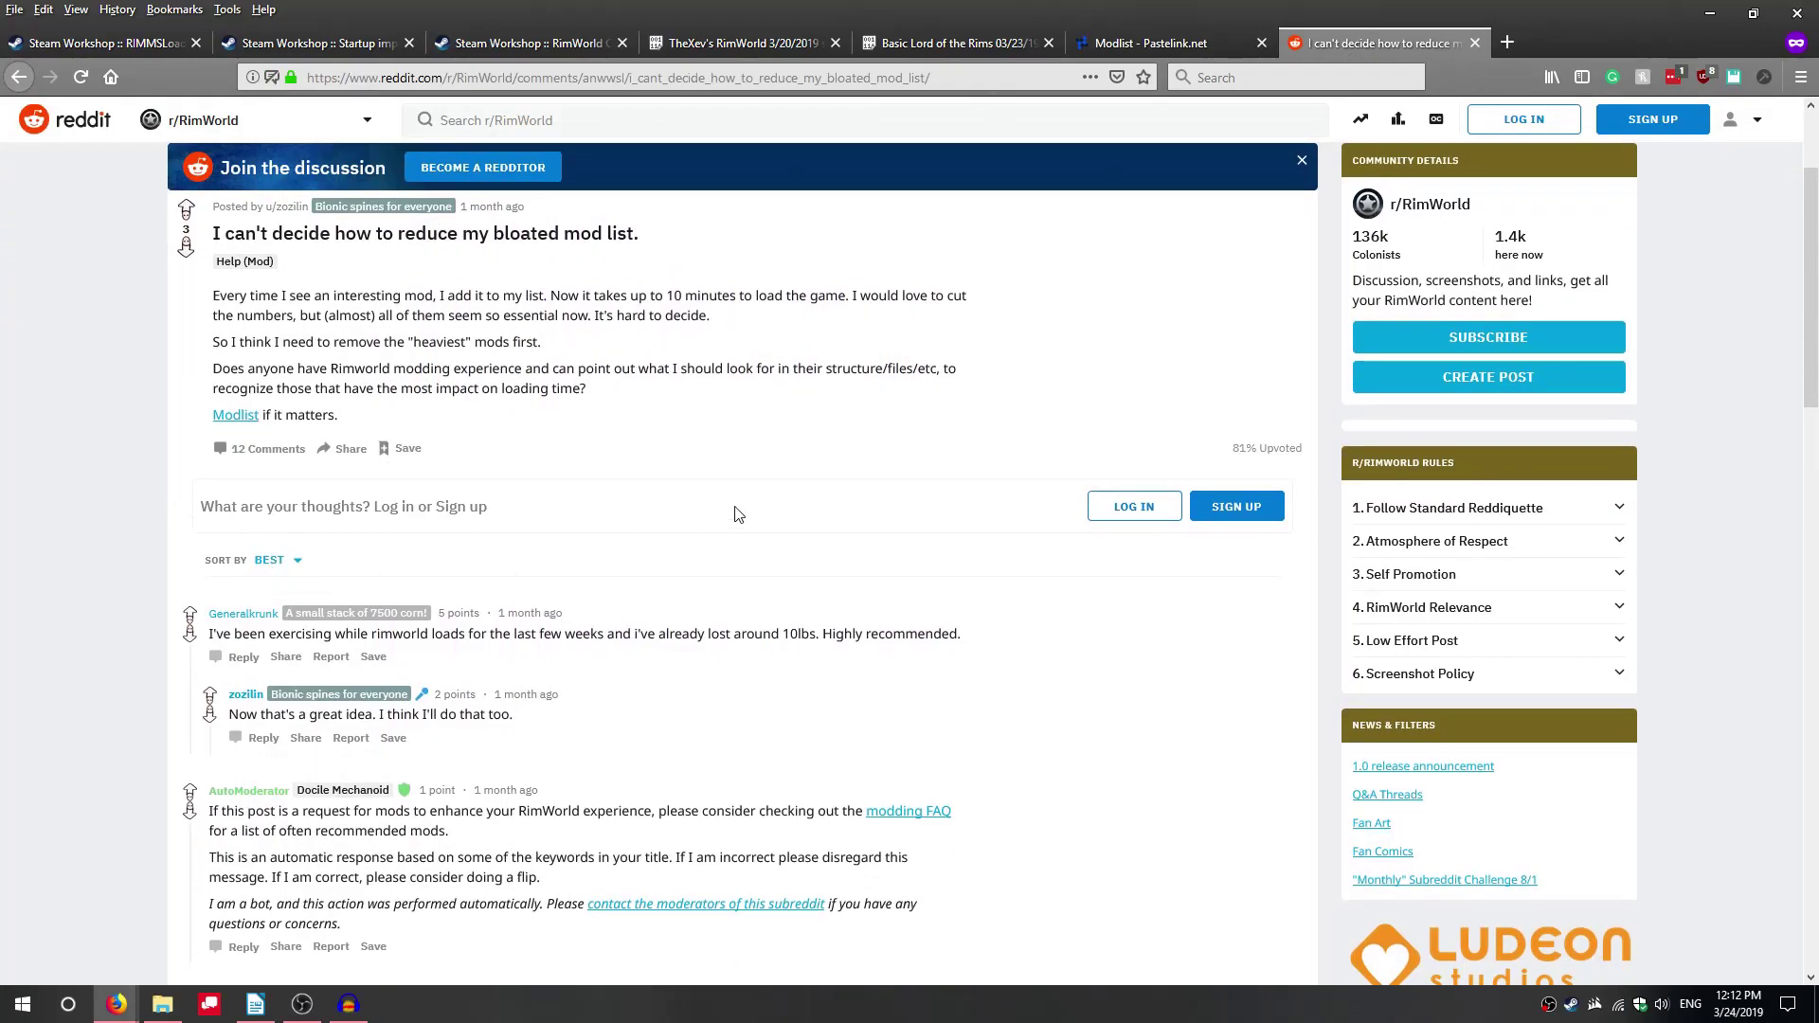
{"action": "left_click_drag", "start_coordinate": [574, 298], "coordinate": [848, 298]}
{"action": "left_click", "coordinate": [772, 328]}
{"action": "left_click", "coordinate": [1151, 42]}
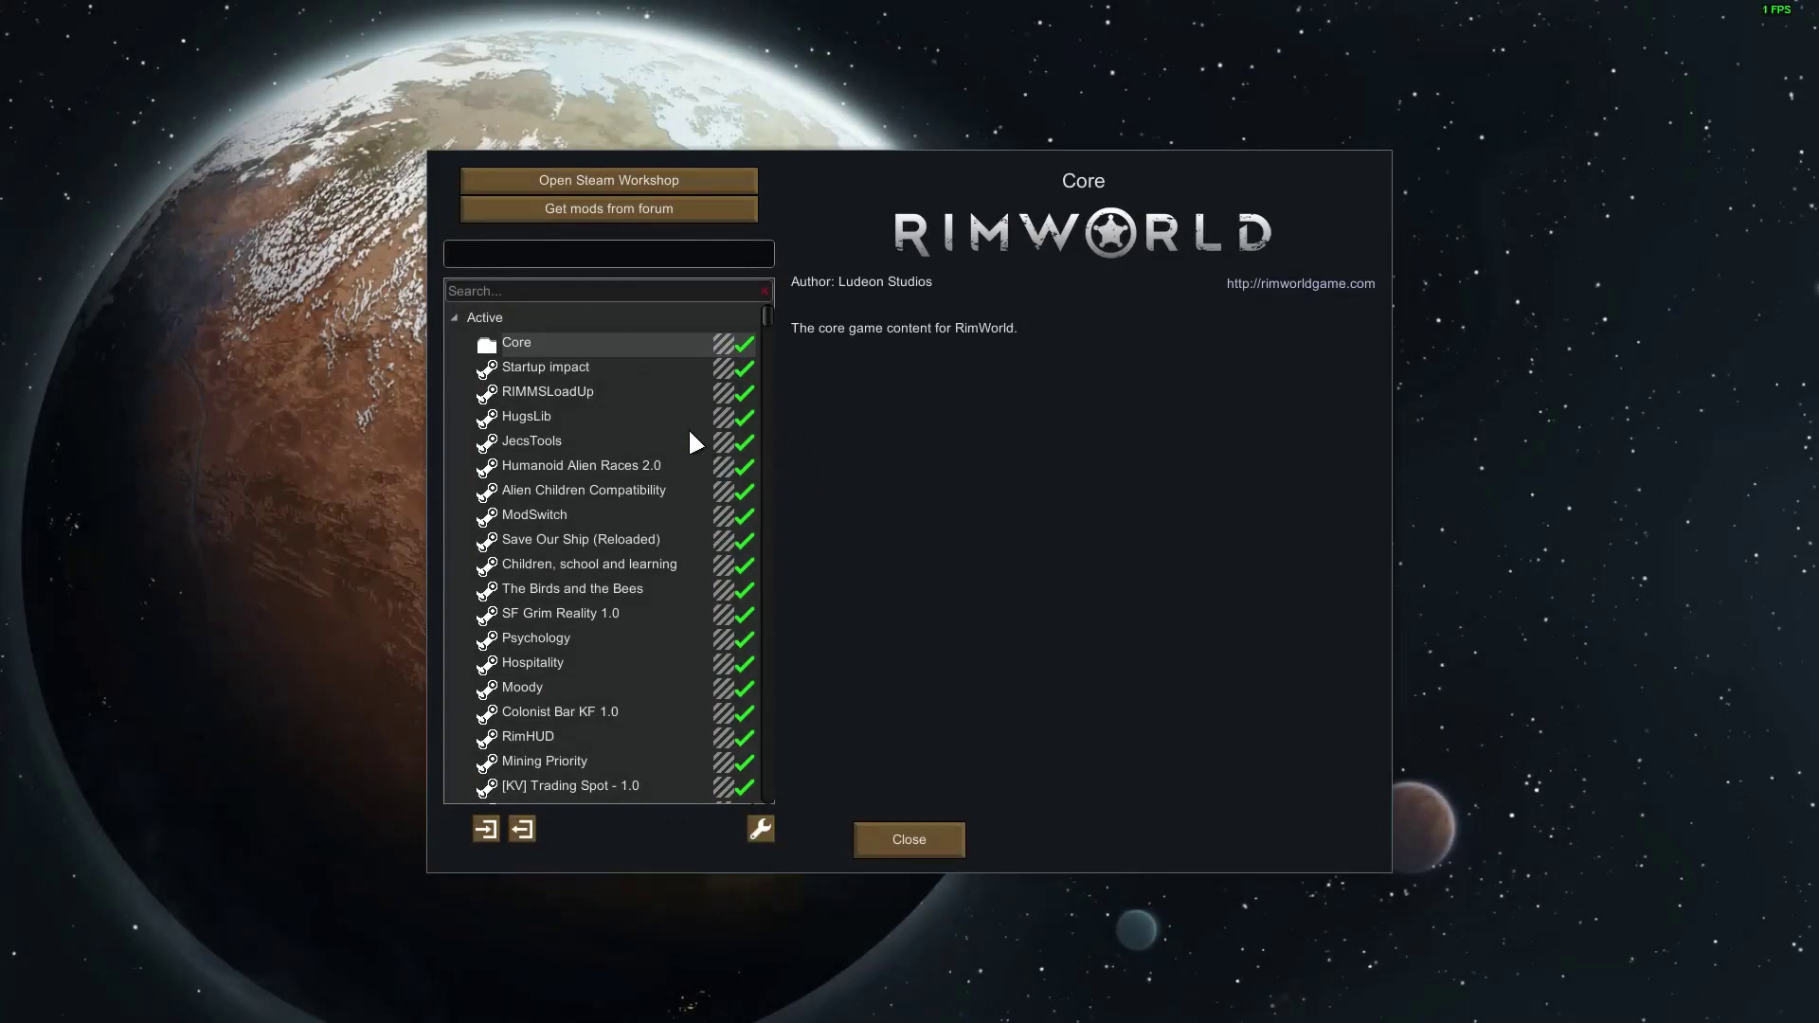
Step: In RimWorld's mod manager, review the Startup impact mod's description and load-order position, and close the manager
{"action": "left_click", "coordinate": [537, 365]}
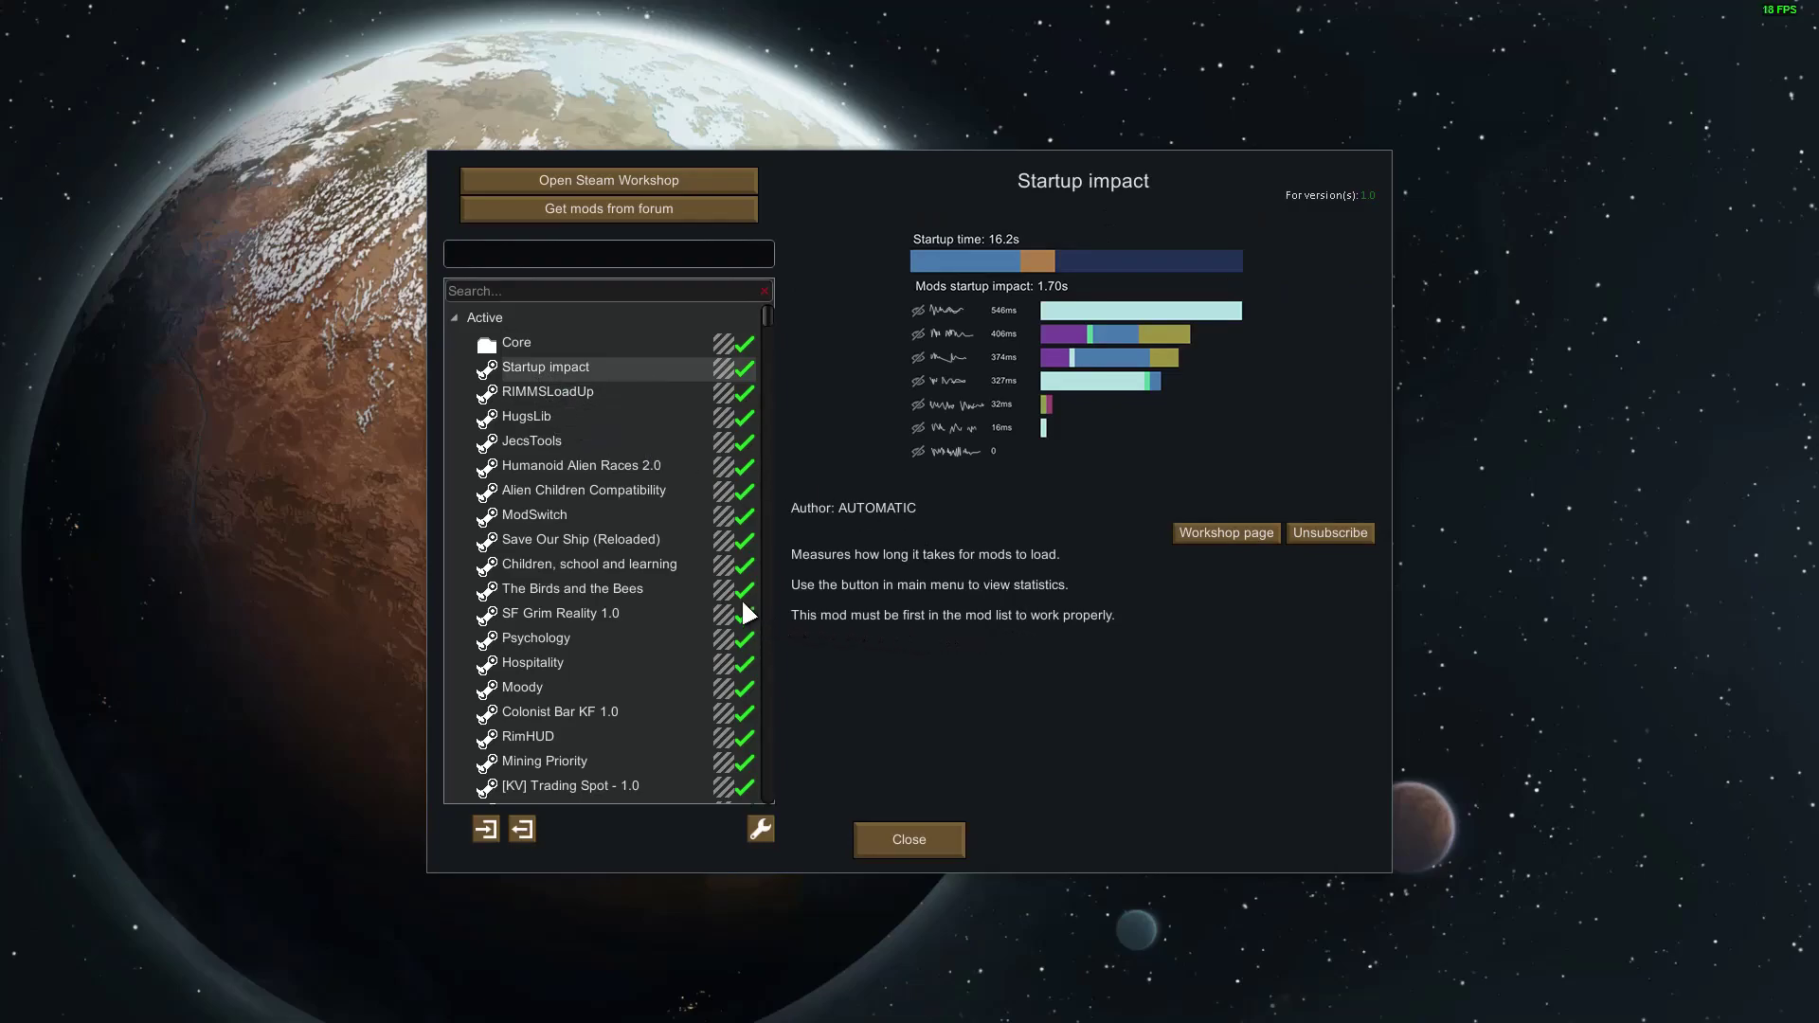
{"action": "mouse_move", "coordinate": [518, 367]}
{"action": "left_mouse_down"}
{"action": "mouse_move", "coordinate": [537, 347]}
{"action": "mouse_move", "coordinate": [536, 377]}
{"action": "left_mouse_up"}
{"action": "mouse_move", "coordinate": [566, 368]}
{"action": "left_mouse_down"}
{"action": "mouse_move", "coordinate": [565, 328]}
{"action": "mouse_move", "coordinate": [566, 343]}
{"action": "left_mouse_up"}
{"action": "left_click", "coordinate": [908, 838]}
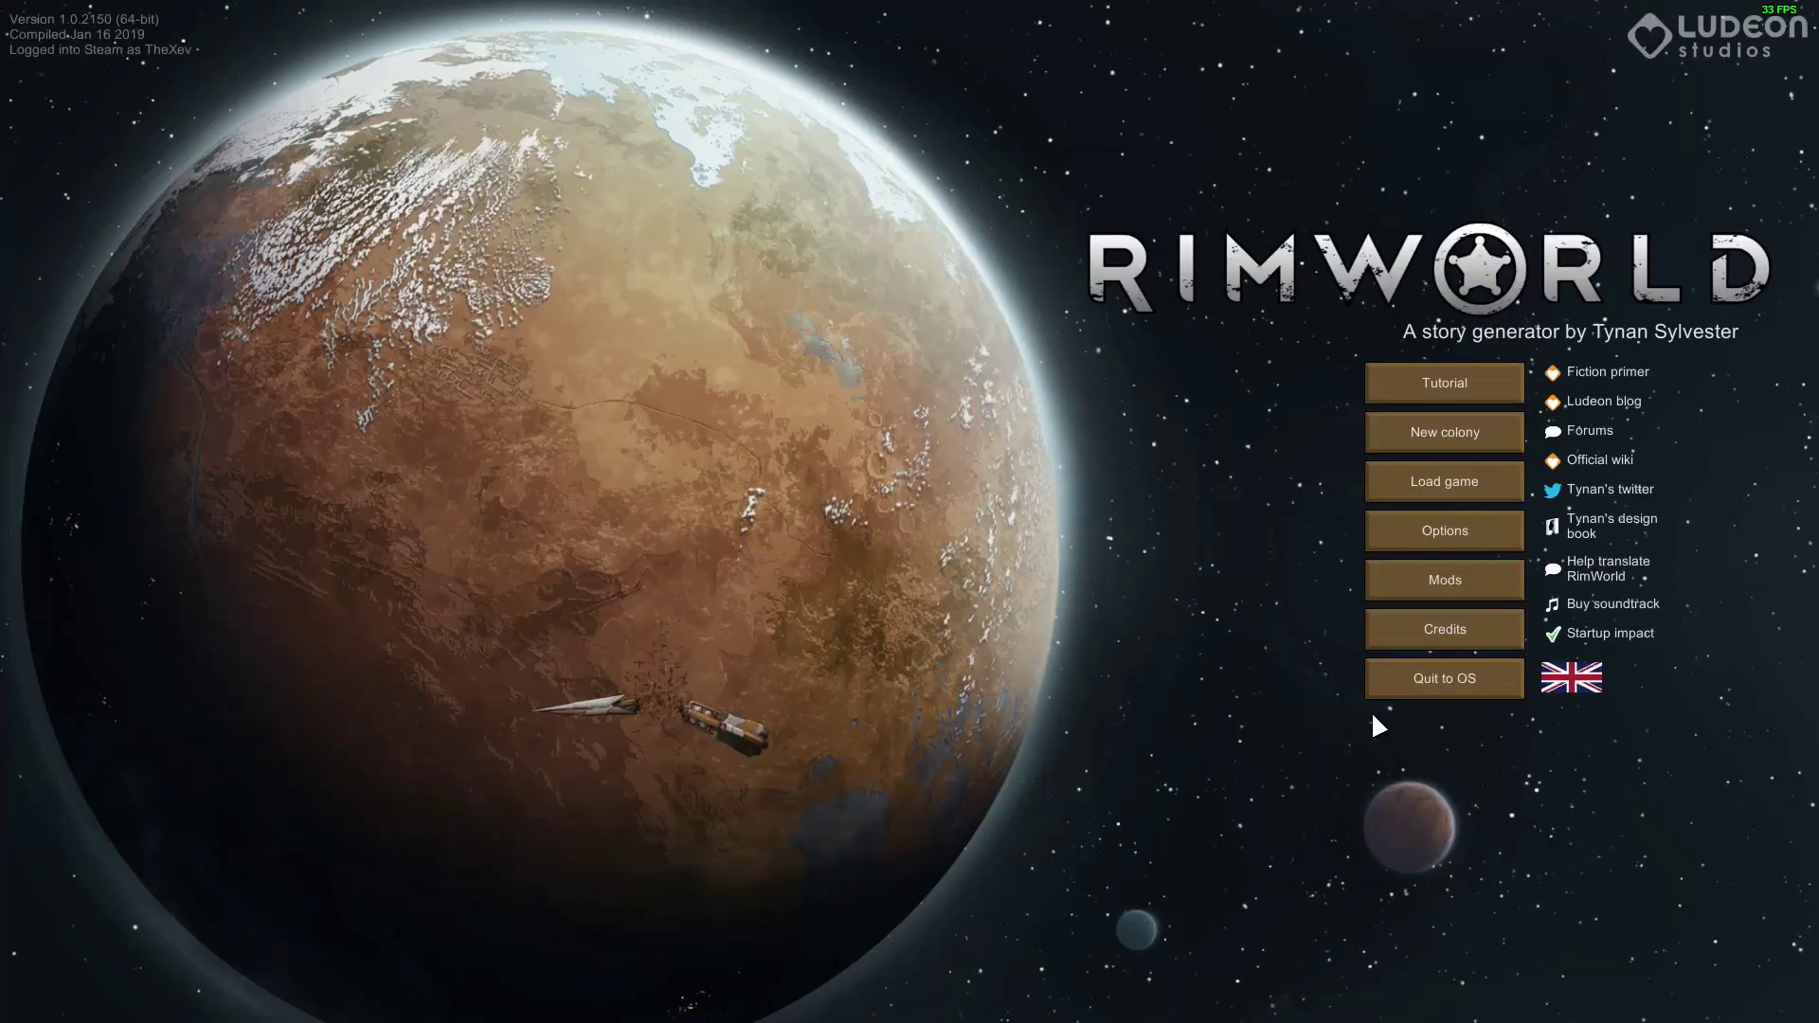
Step: Open the Startup impact statistics from the main menu, close them and reopen them to examine the mods' loading times
{"action": "left_click", "coordinate": [1605, 635]}
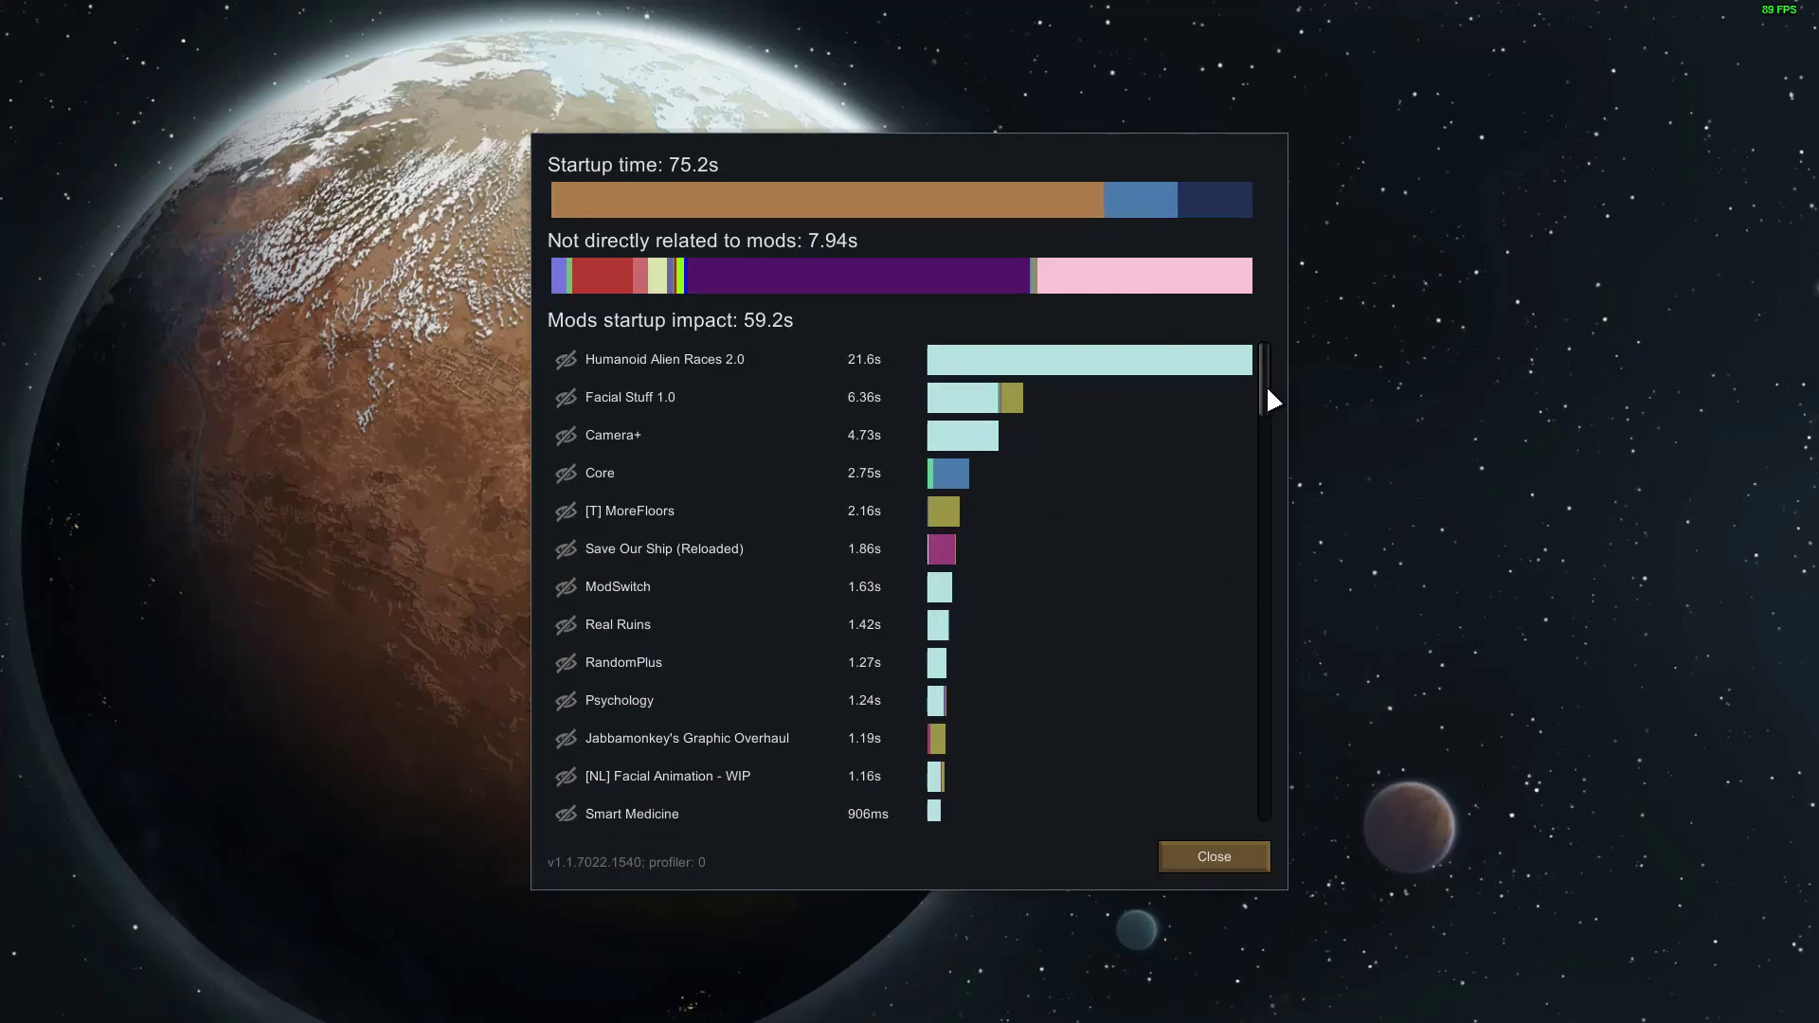
{"action": "mouse_move", "coordinate": [1268, 387]}
{"action": "left_mouse_down"}
{"action": "mouse_move", "coordinate": [1268, 806]}
{"action": "mouse_move", "coordinate": [1267, 366]}
{"action": "left_mouse_up"}
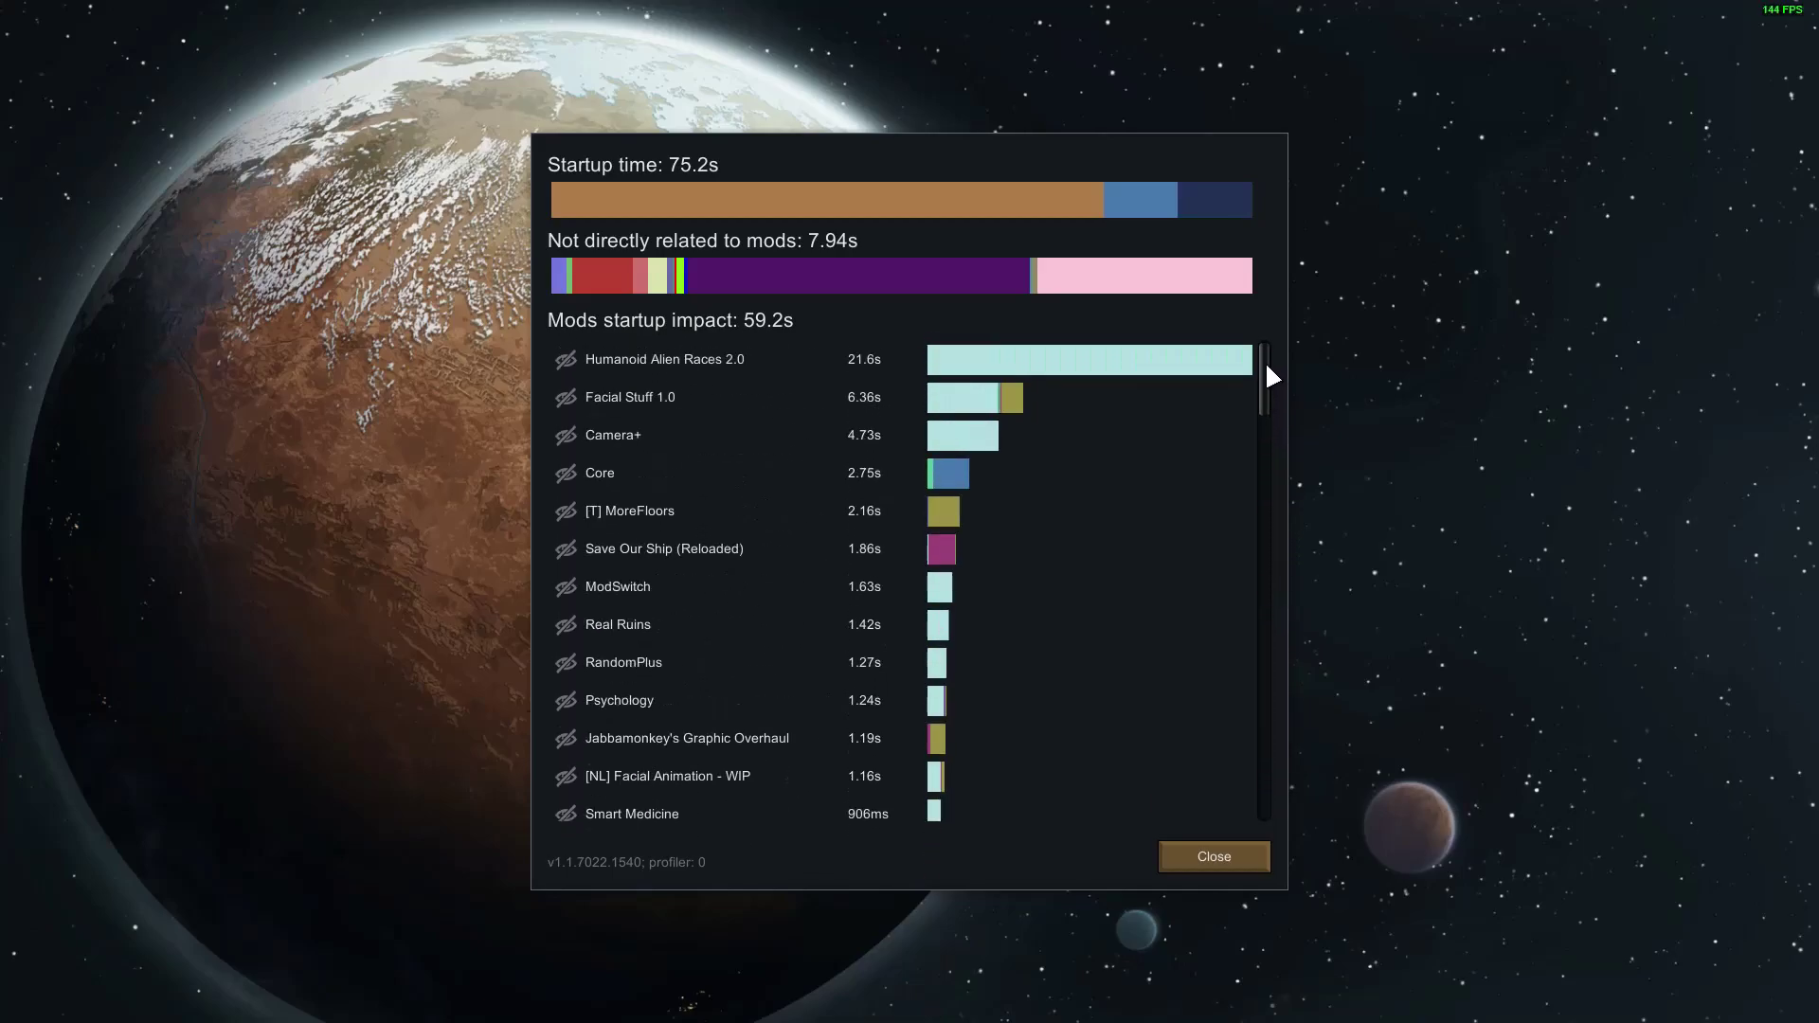
{"action": "left_click", "coordinate": [1208, 866]}
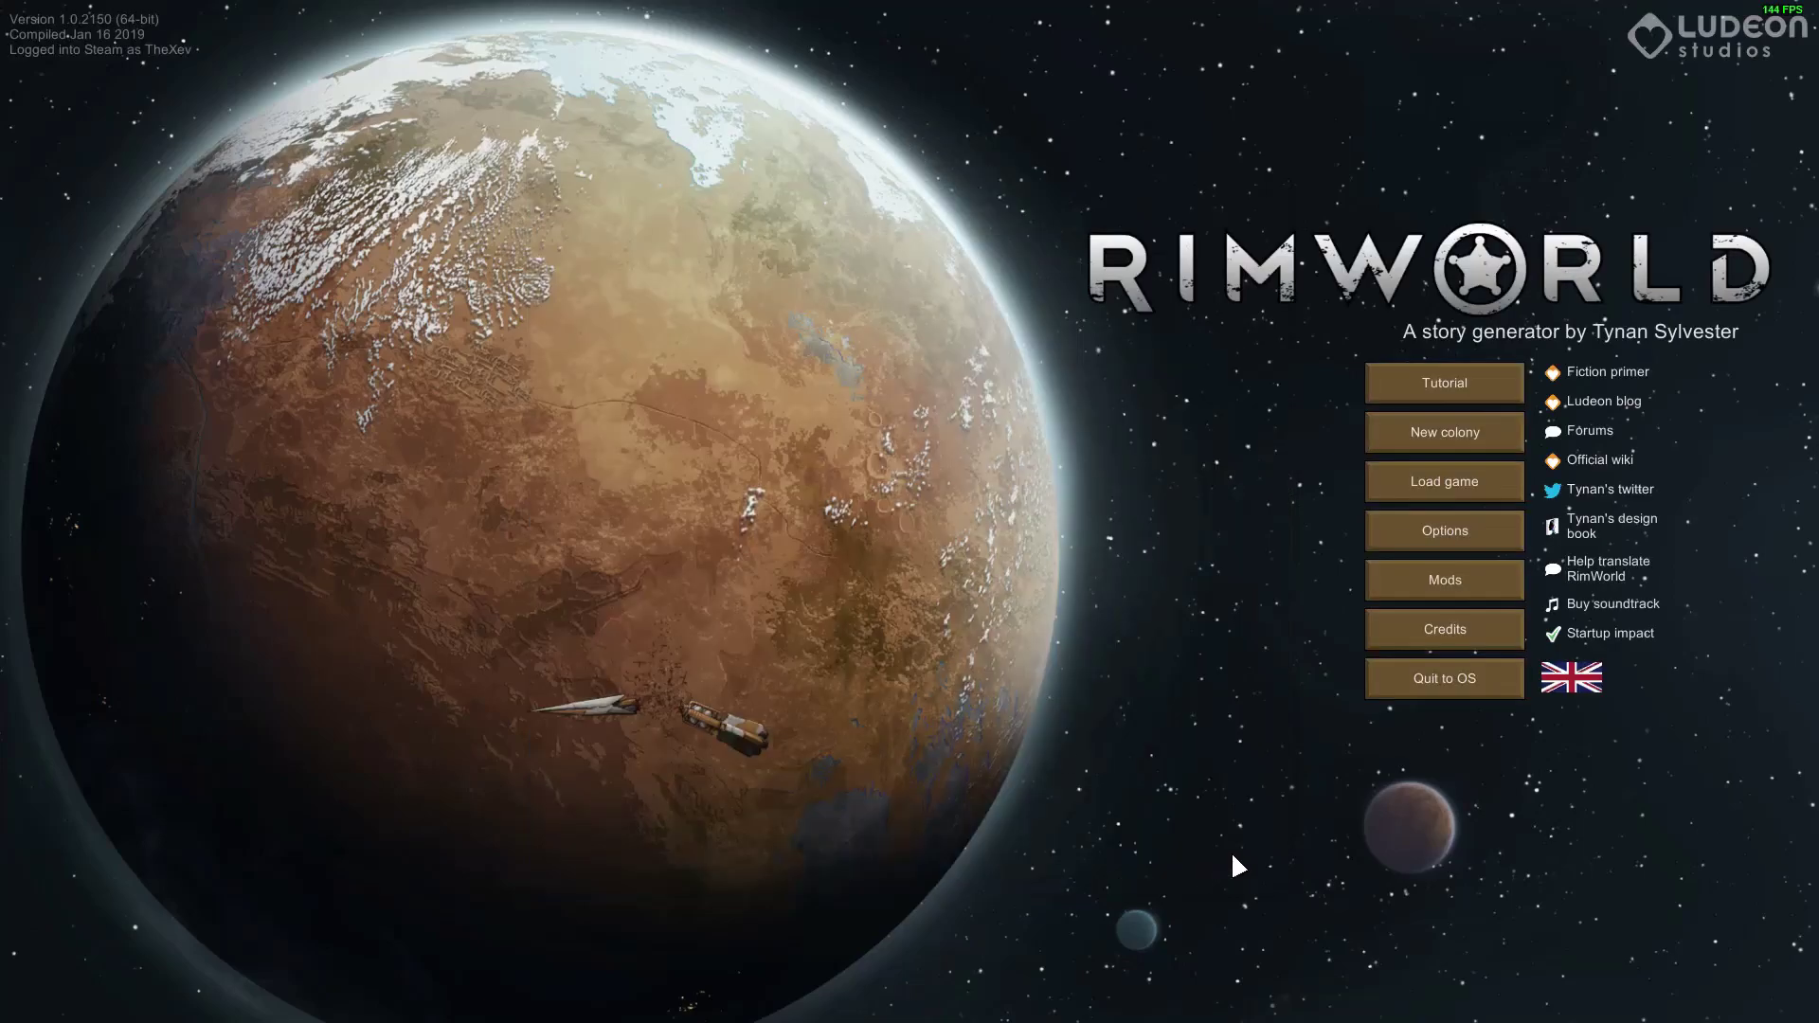
{"action": "left_click", "coordinate": [1593, 636]}
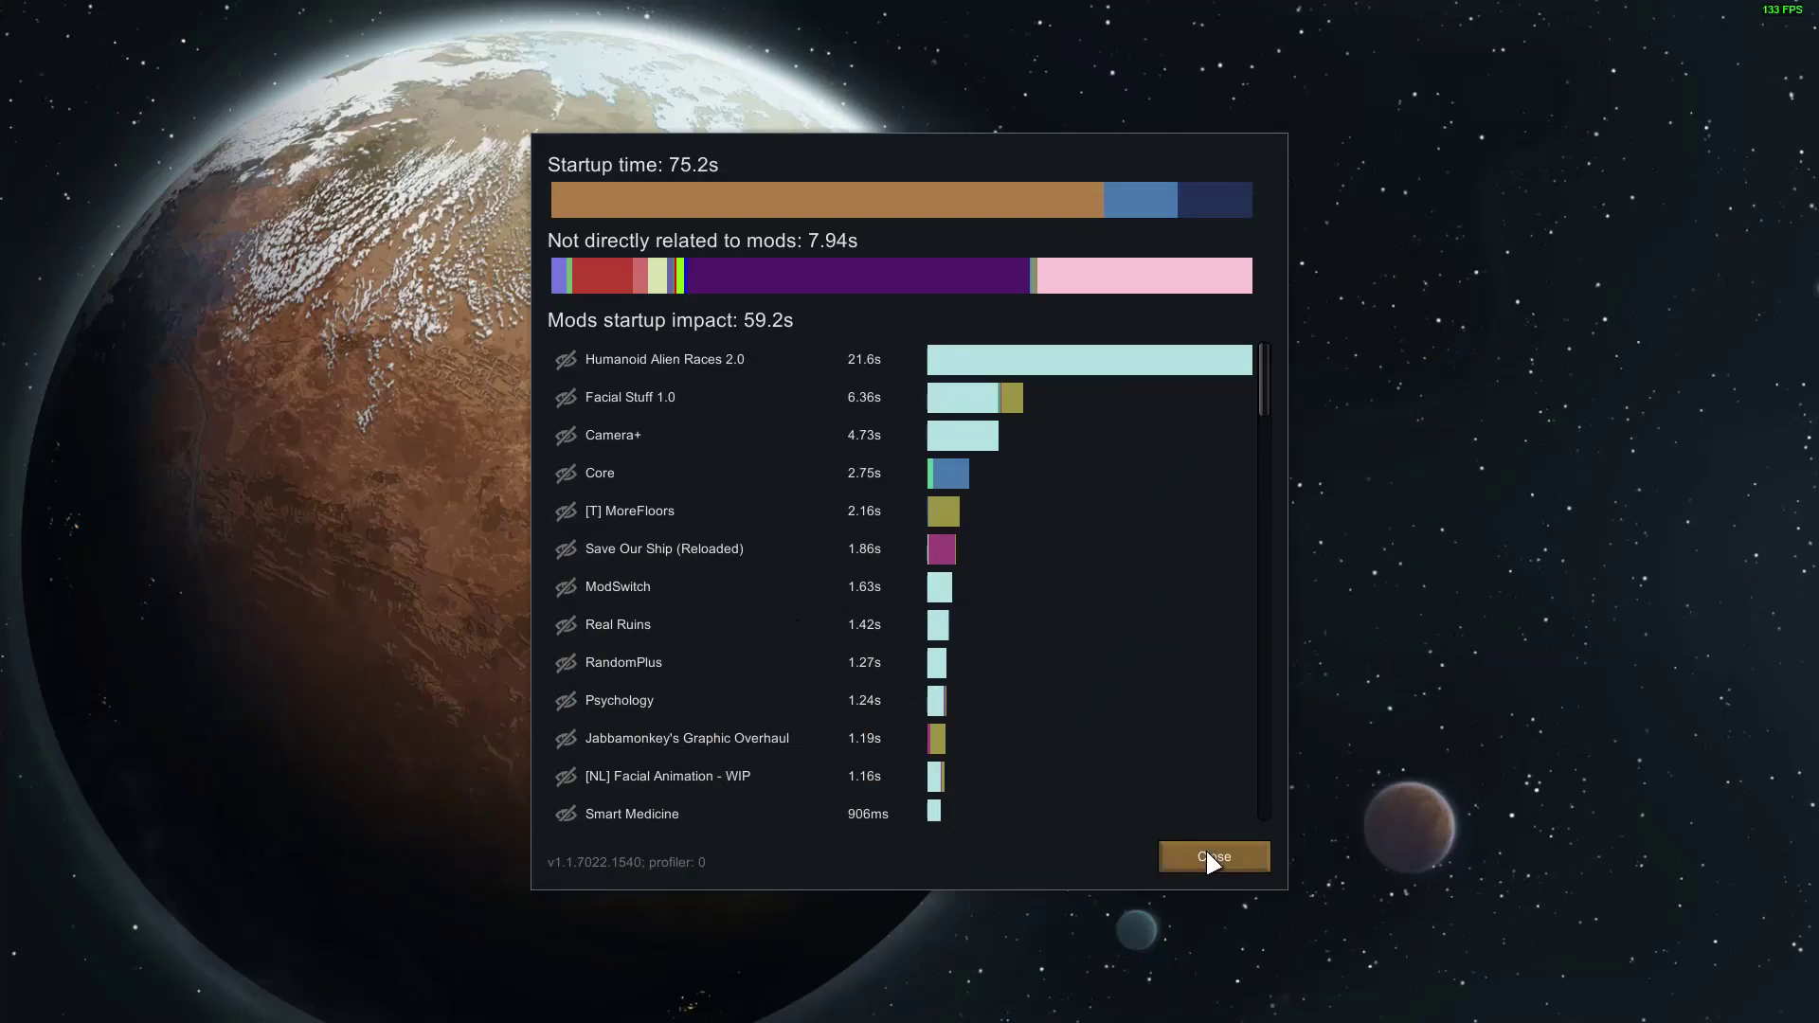
{"action": "mouse_move", "coordinate": [821, 282]}
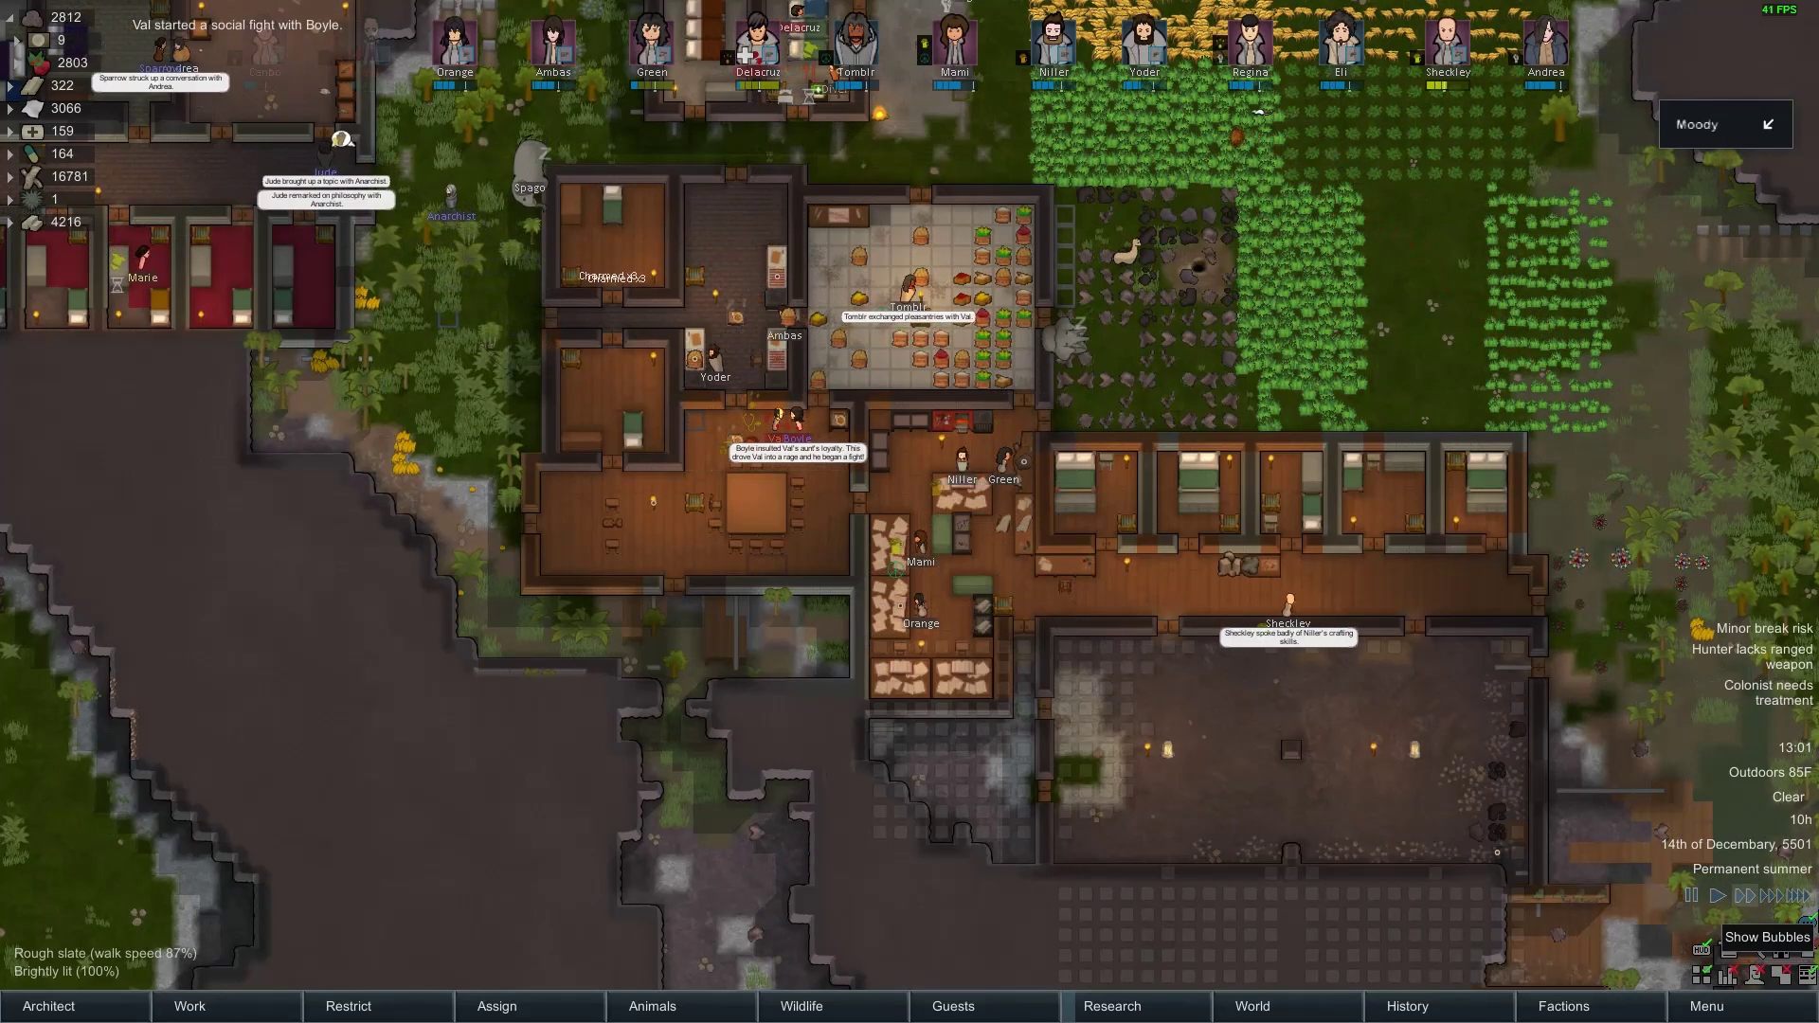
Step: Inspect the status of the colonist Val and the visitor Boyle in the running colony
{"action": "left_click", "coordinate": [273, 55]}
{"action": "scroll", "coordinate": [777, 564], "scroll_direction": "up", "scroll_amount": 5}
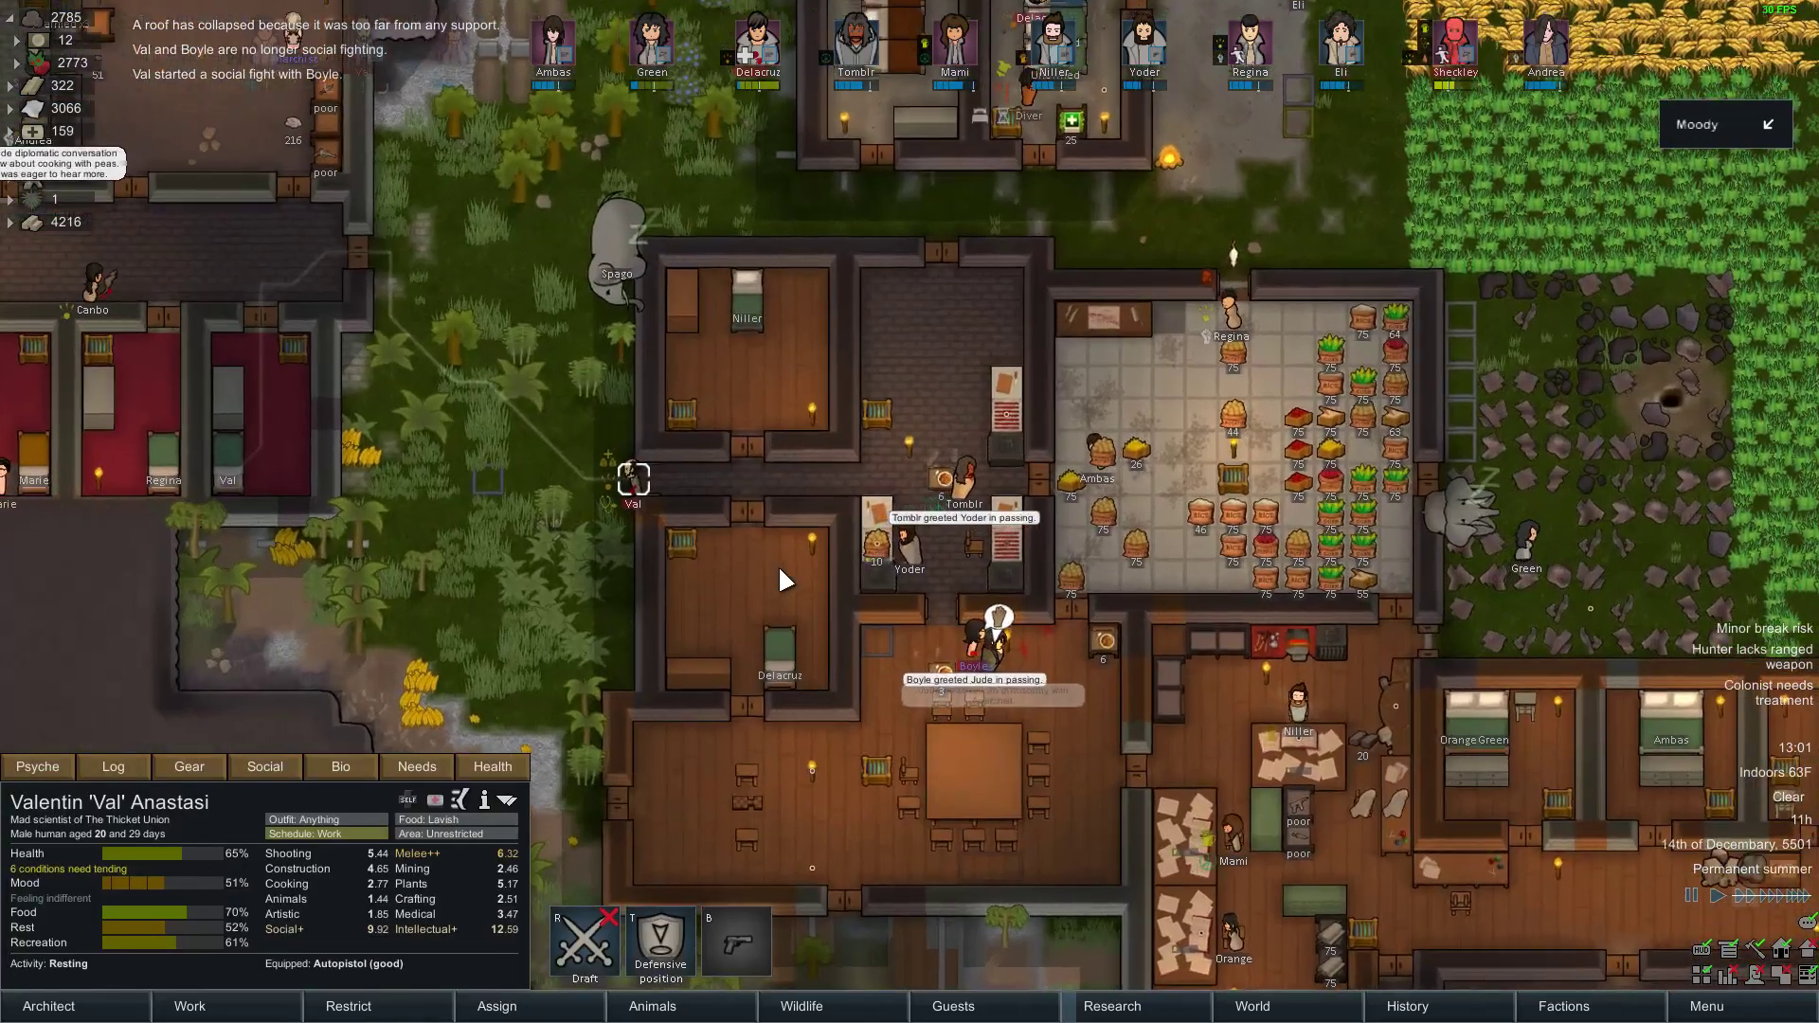
{"action": "scroll", "coordinate": [781, 569], "scroll_direction": "down", "scroll_amount": 5}
{"action": "left_click", "coordinate": [967, 624]}
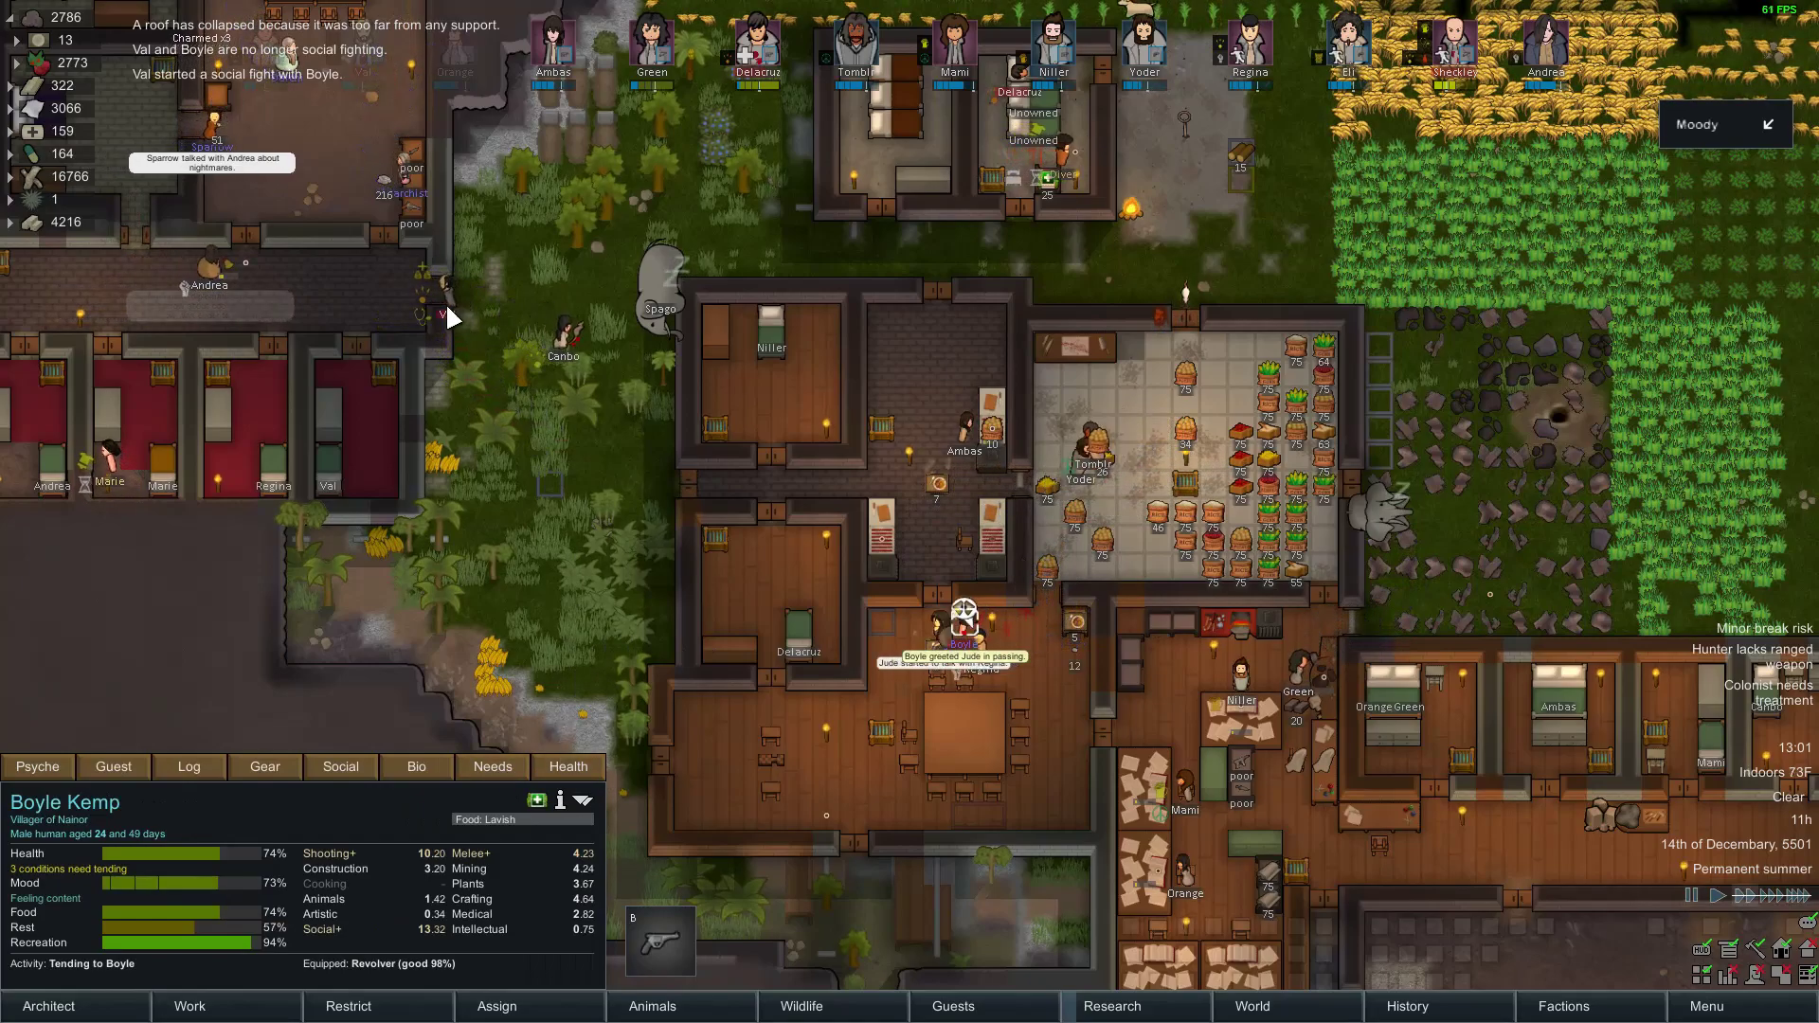
{"action": "scroll", "coordinate": [663, 441], "scroll_direction": "down", "scroll_amount": 5}
{"action": "scroll", "coordinate": [748, 469], "scroll_direction": "up", "scroll_amount": 4}
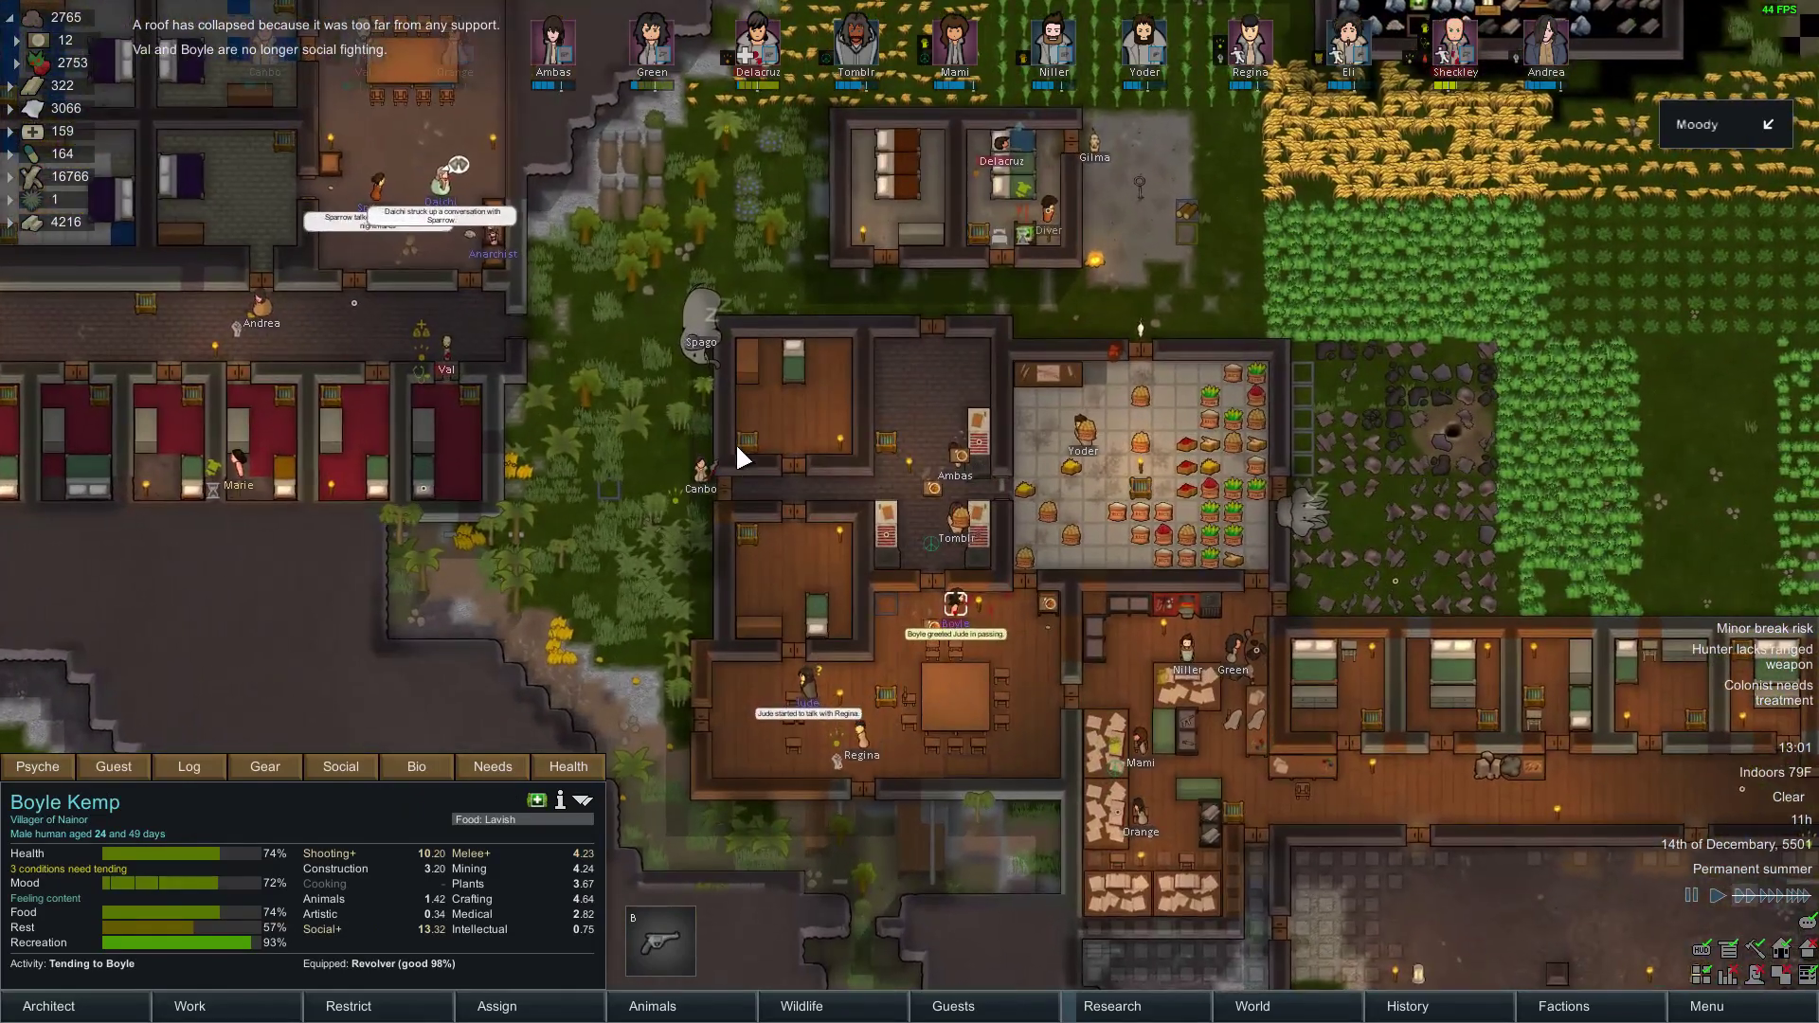
Step: Draft two groups of colonists, from the main house and from the red bedroom wing, and send them to the grassy area between the buildings
{"action": "left_click_drag", "start_coordinate": [554, 361], "coordinate": [1012, 777]}
{"action": "left_click", "coordinate": [451, 947]}
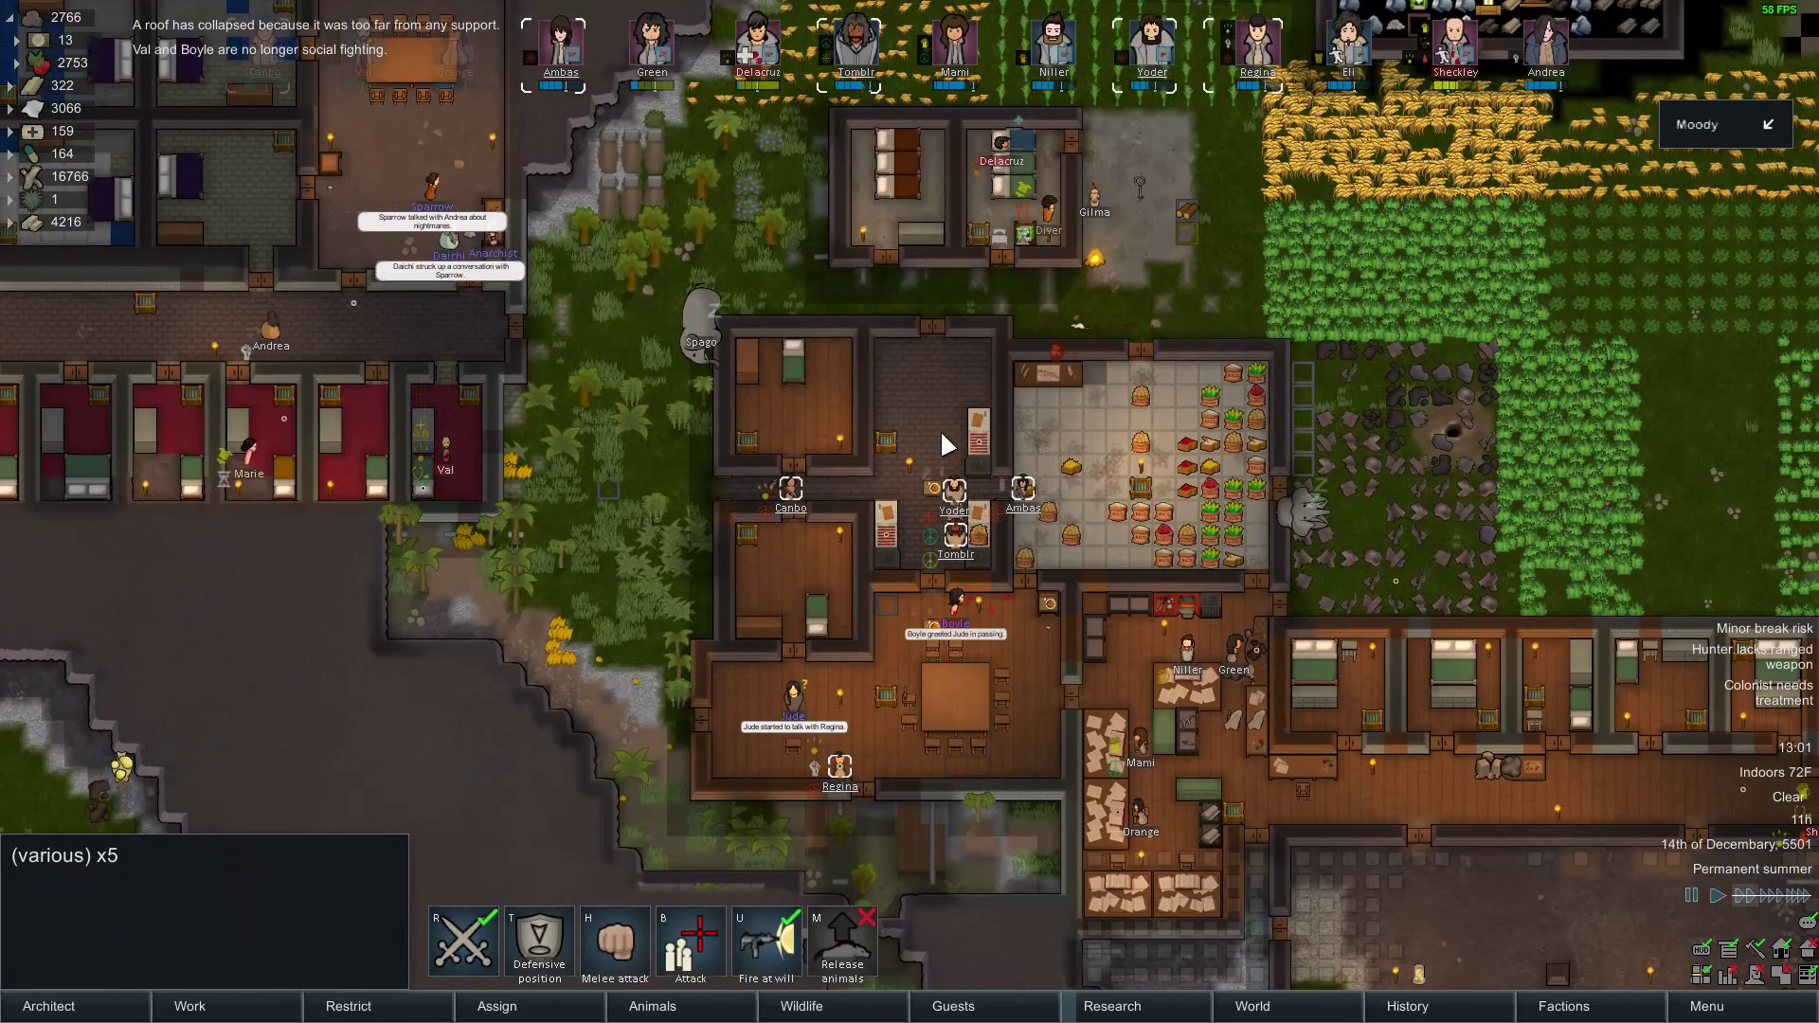
{"action": "right_click", "coordinate": [597, 349]}
{"action": "left_click_drag", "start_coordinate": [156, 248], "coordinate": [450, 516]}
{"action": "left_click", "coordinate": [468, 940]}
{"action": "right_click", "coordinate": [591, 333]}
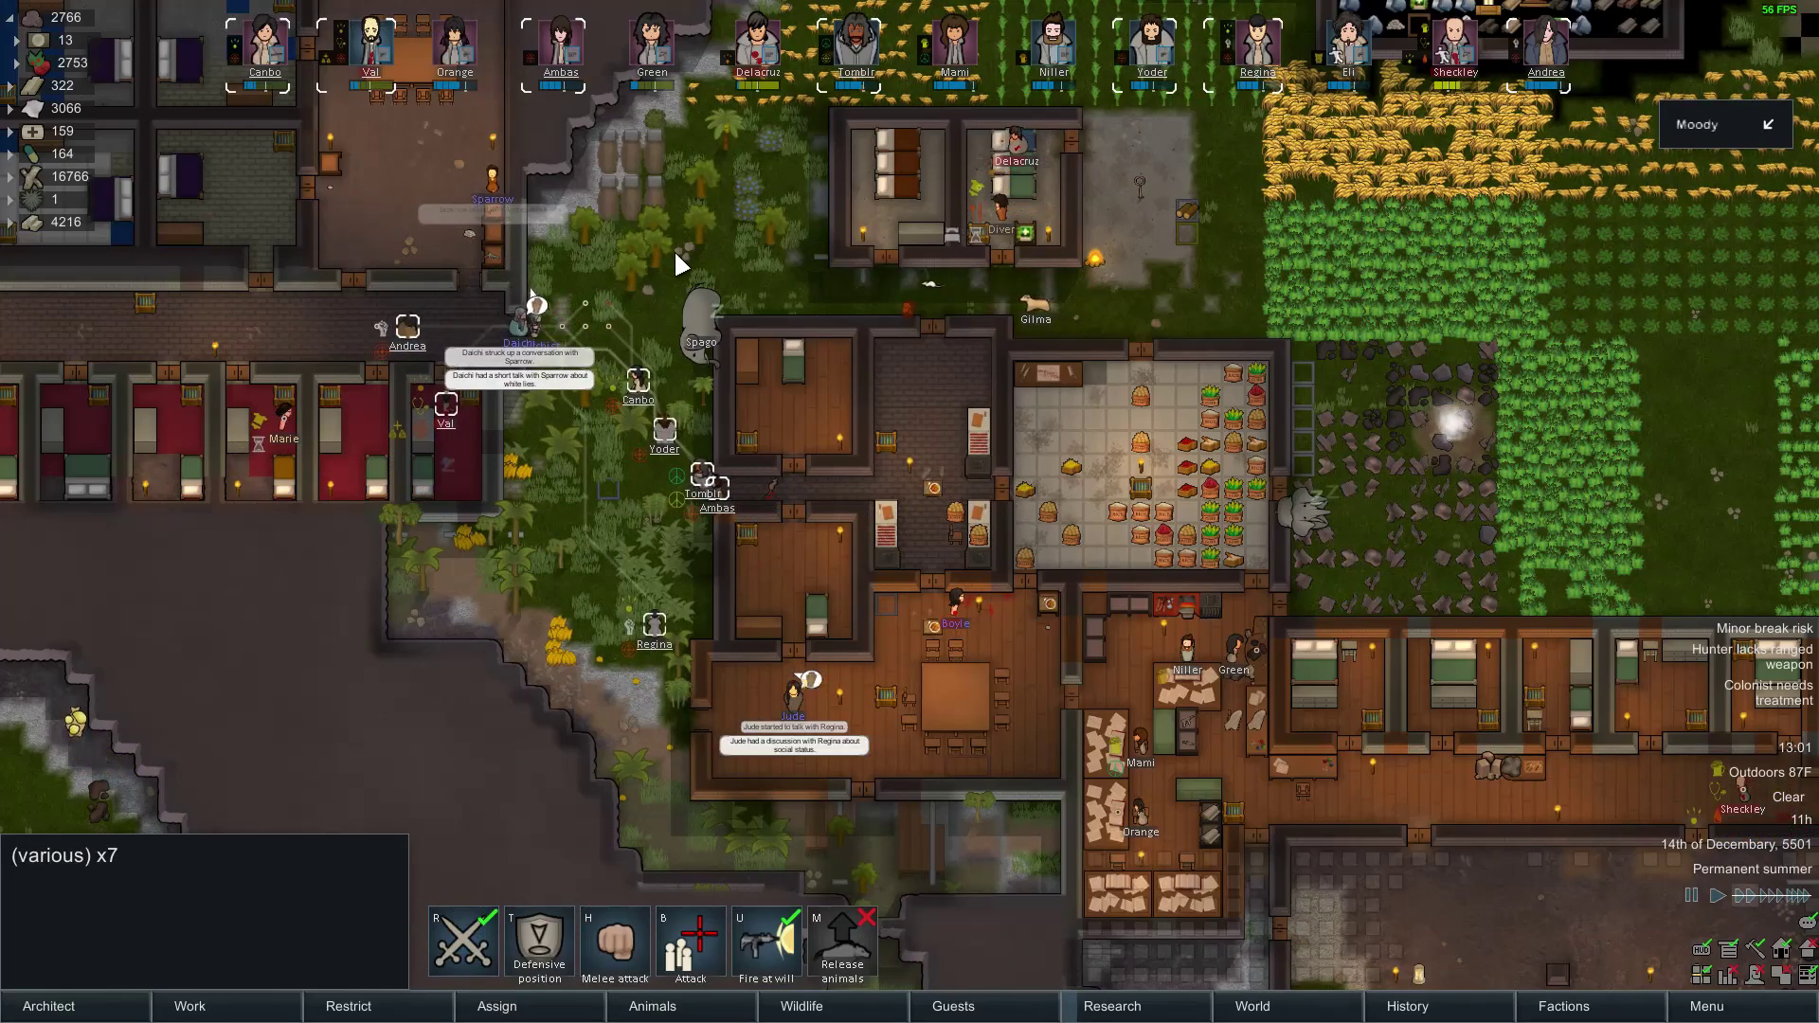
{"action": "scroll", "coordinate": [704, 572], "scroll_direction": "down", "scroll_amount": 4}
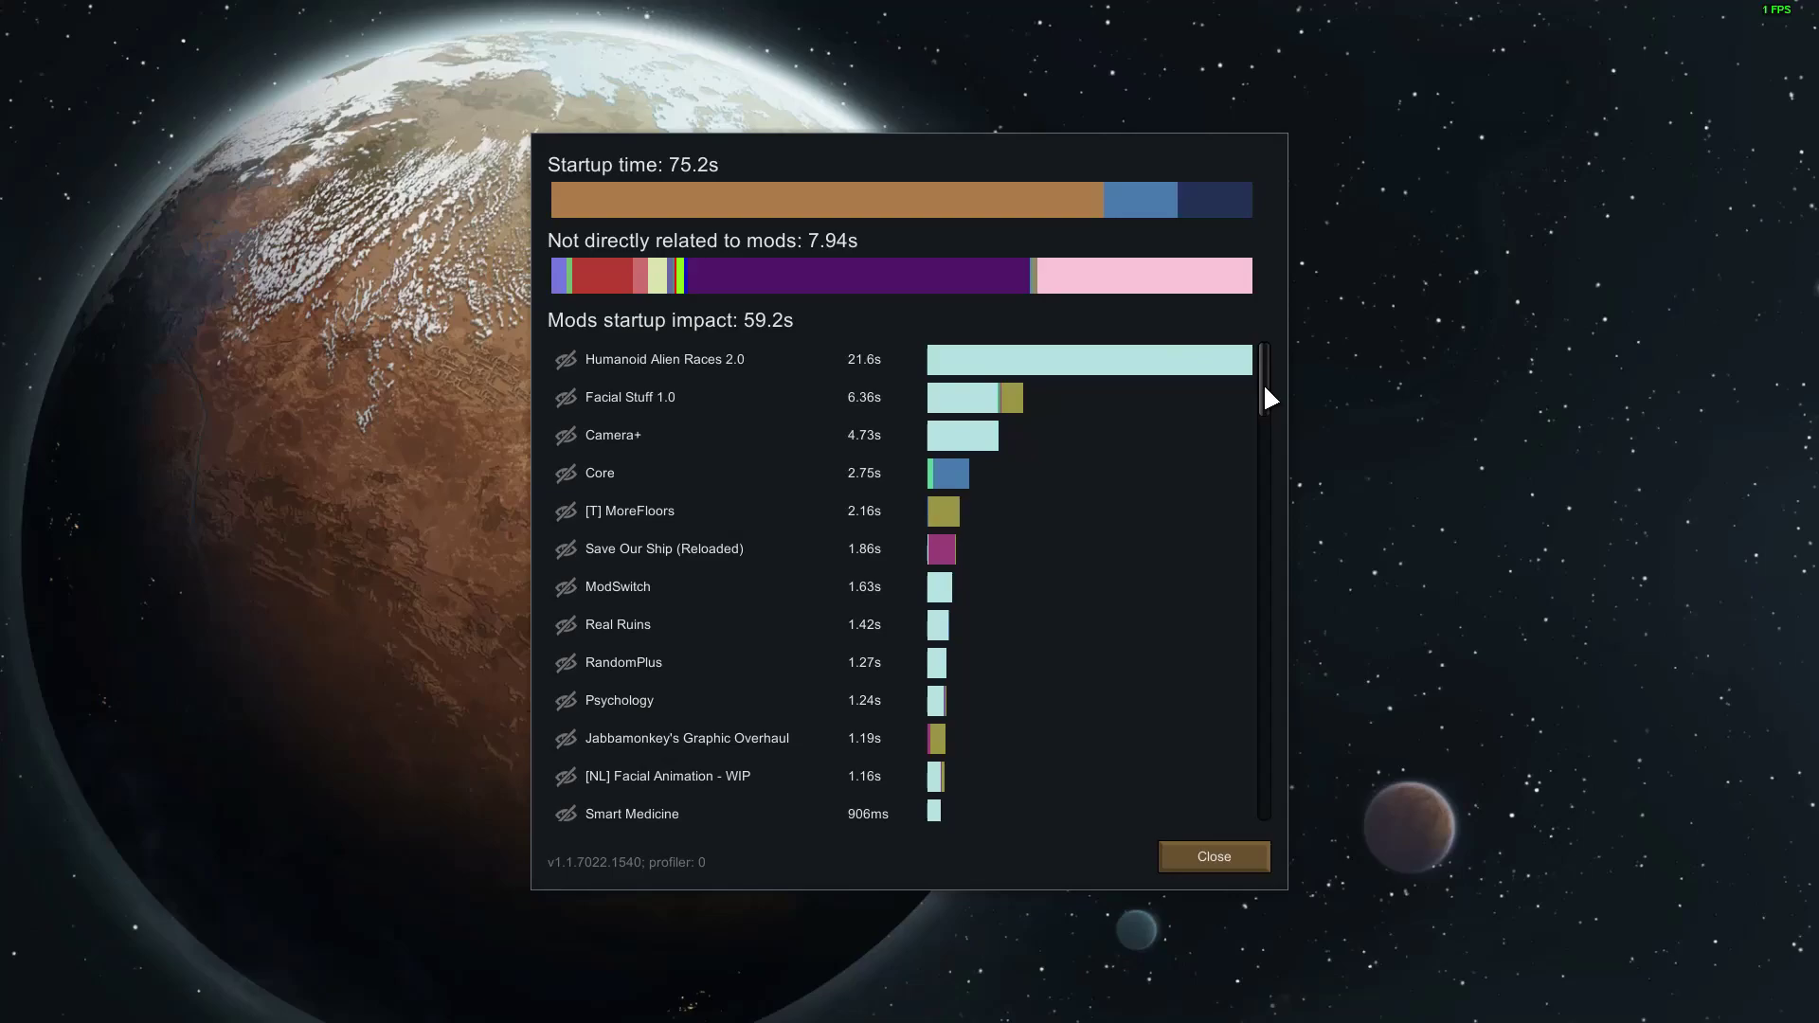
Step: Examine the Startup impact ranking down to the mods with the shortest loading times
{"action": "left_click_drag", "start_coordinate": [1265, 383], "coordinate": [1270, 457]}
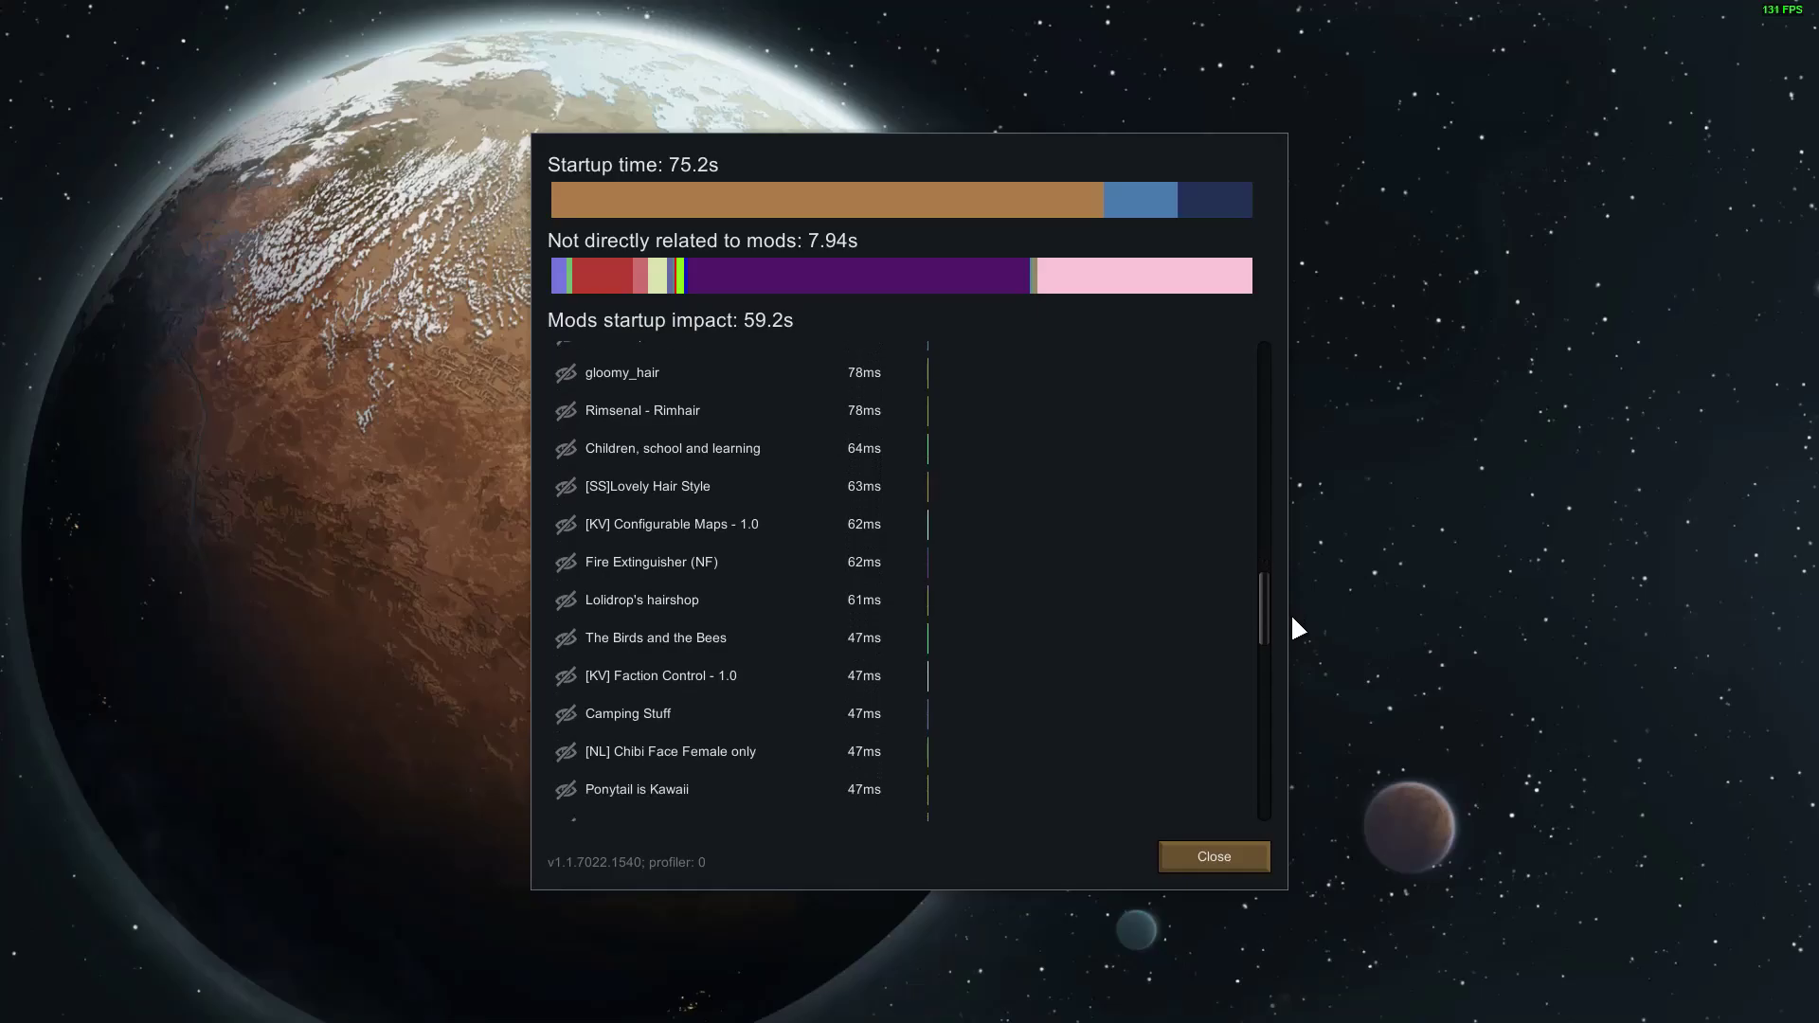
{"action": "scroll", "coordinate": [1293, 621], "scroll_direction": "down", "scroll_amount": 1}
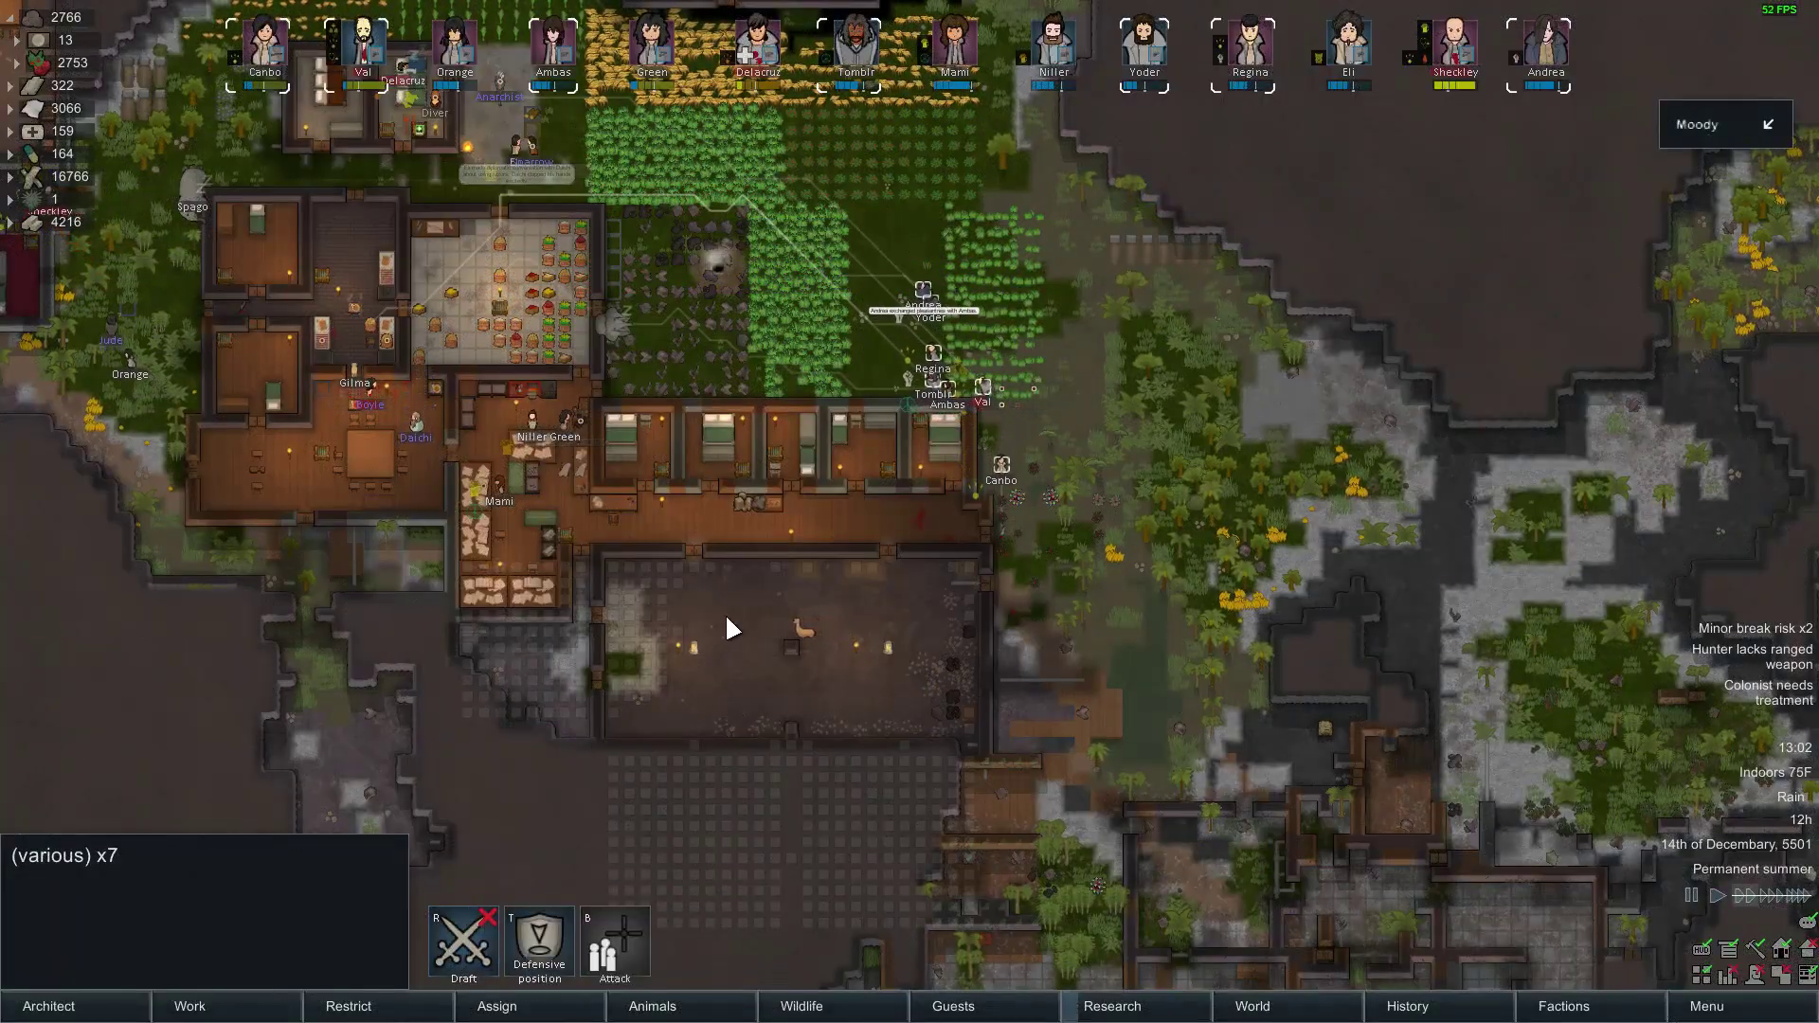
Step: Look over the colony map and read the details of the major and minor break risk alerts
{"action": "key", "text": "a"}
{"action": "key", "text": "w"}
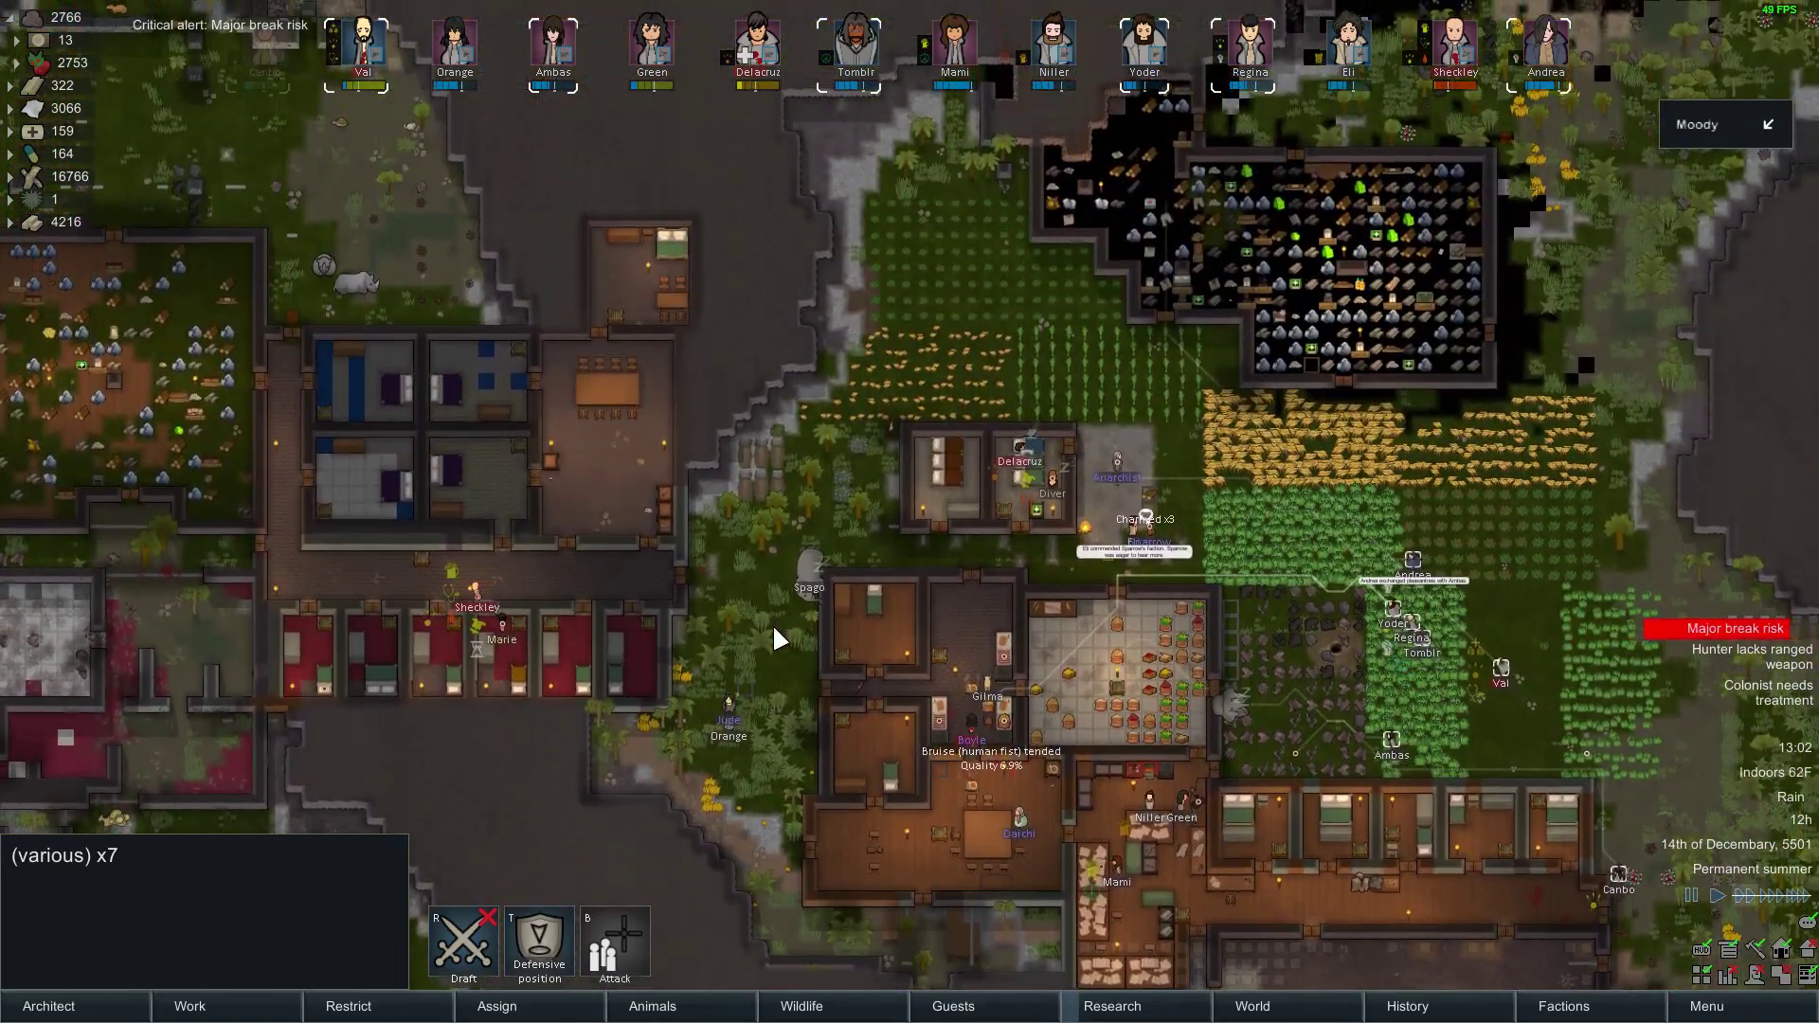
{"action": "mouse_move", "coordinate": [1764, 618]}
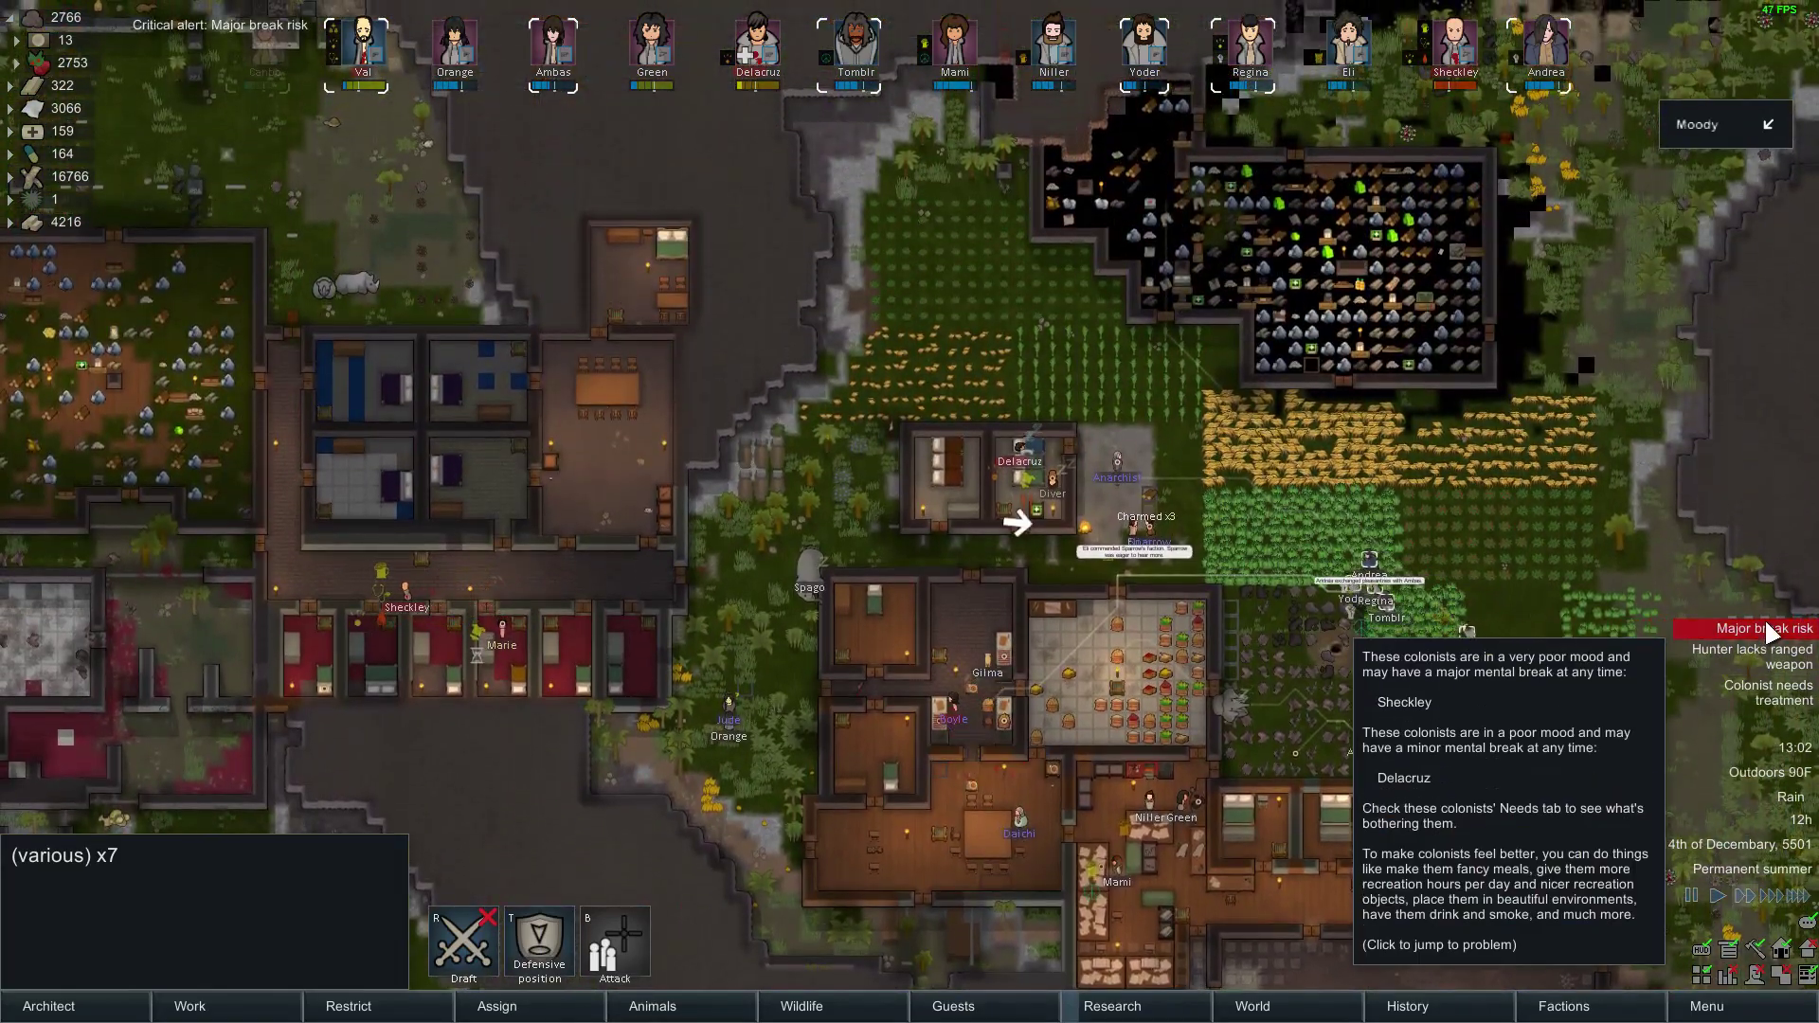
{"action": "mouse_move", "coordinate": [1757, 721]}
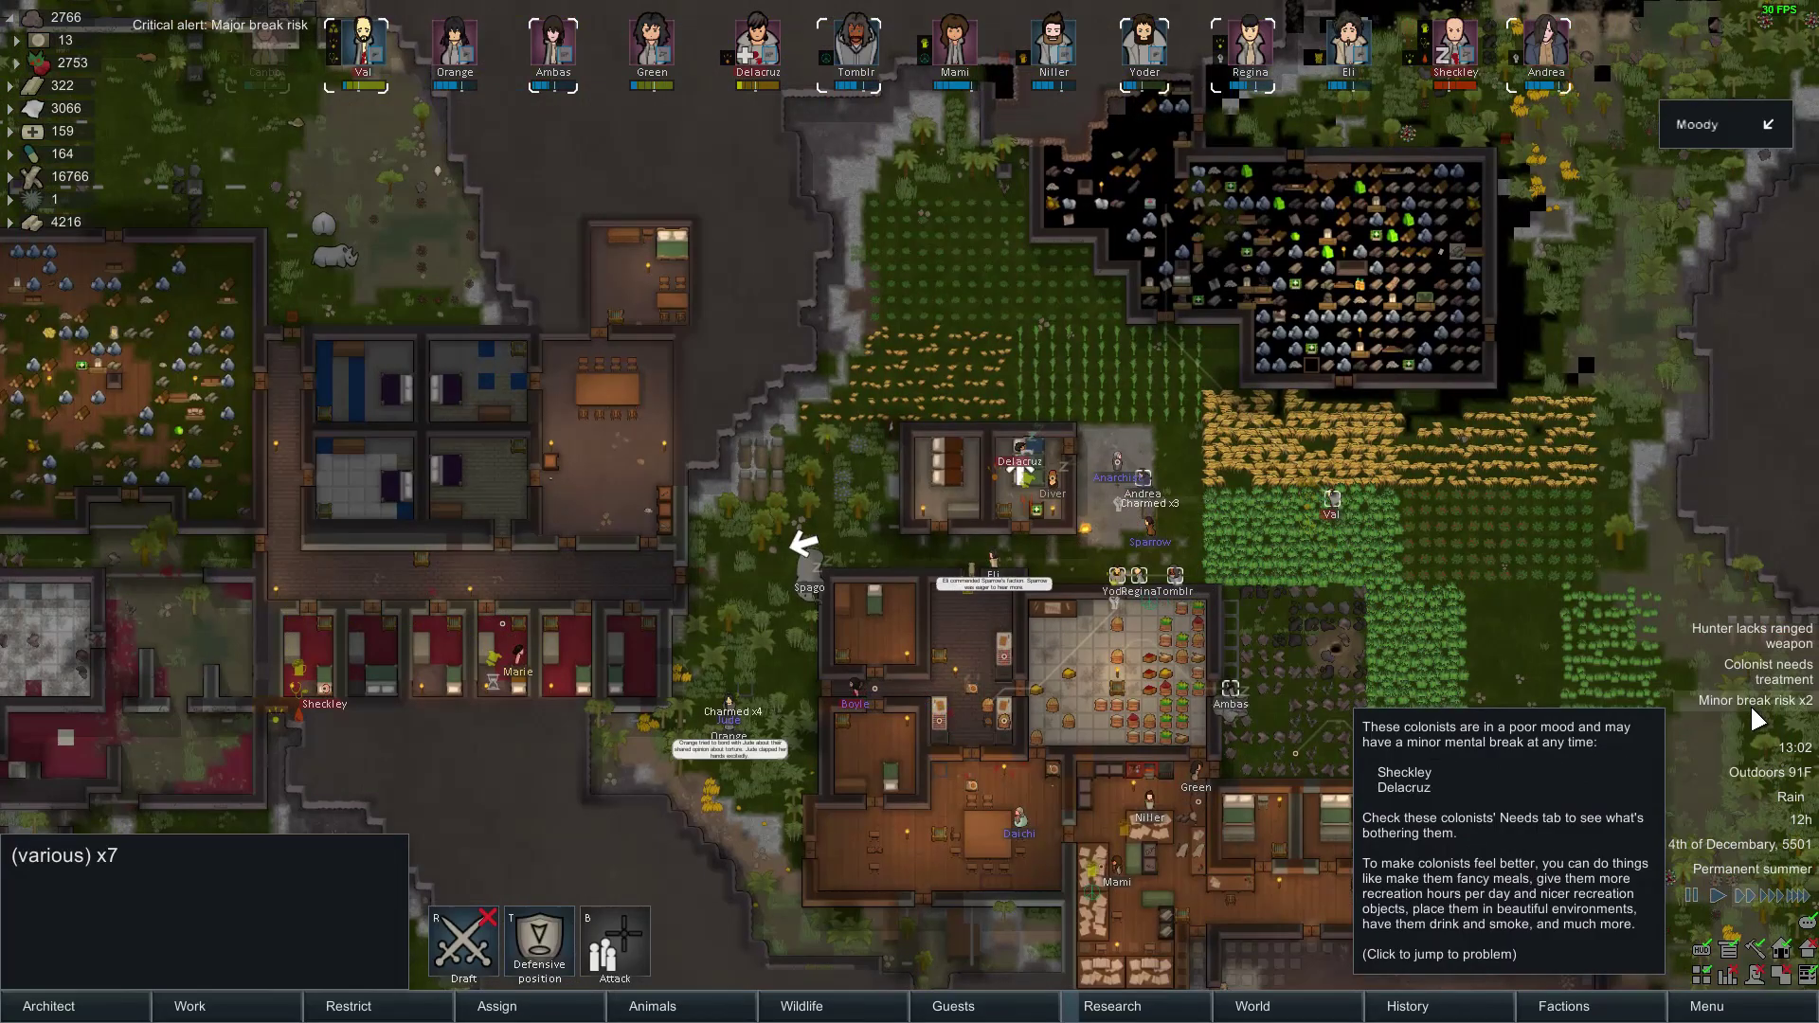
{"action": "key", "text": "s"}
{"action": "key", "text": "d"}
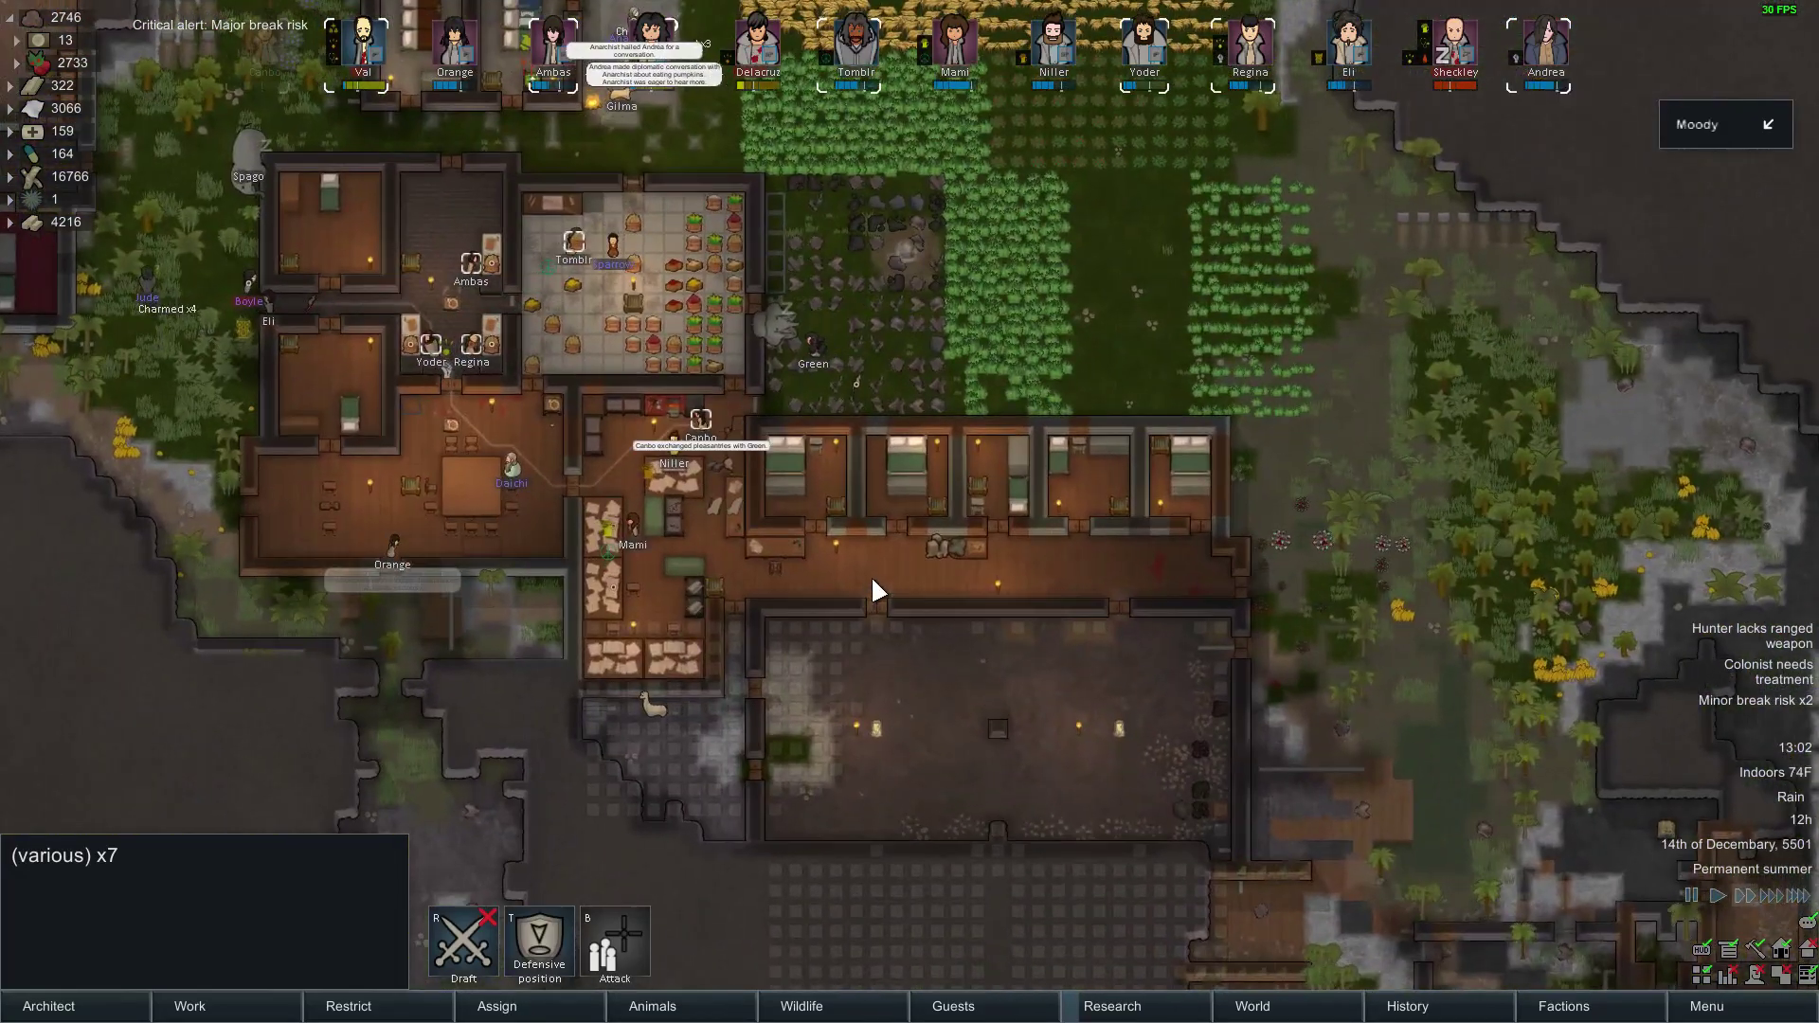
{"action": "key", "text": "a"}
{"action": "scroll", "coordinate": [873, 582], "scroll_direction": "up", "scroll_amount": 4}
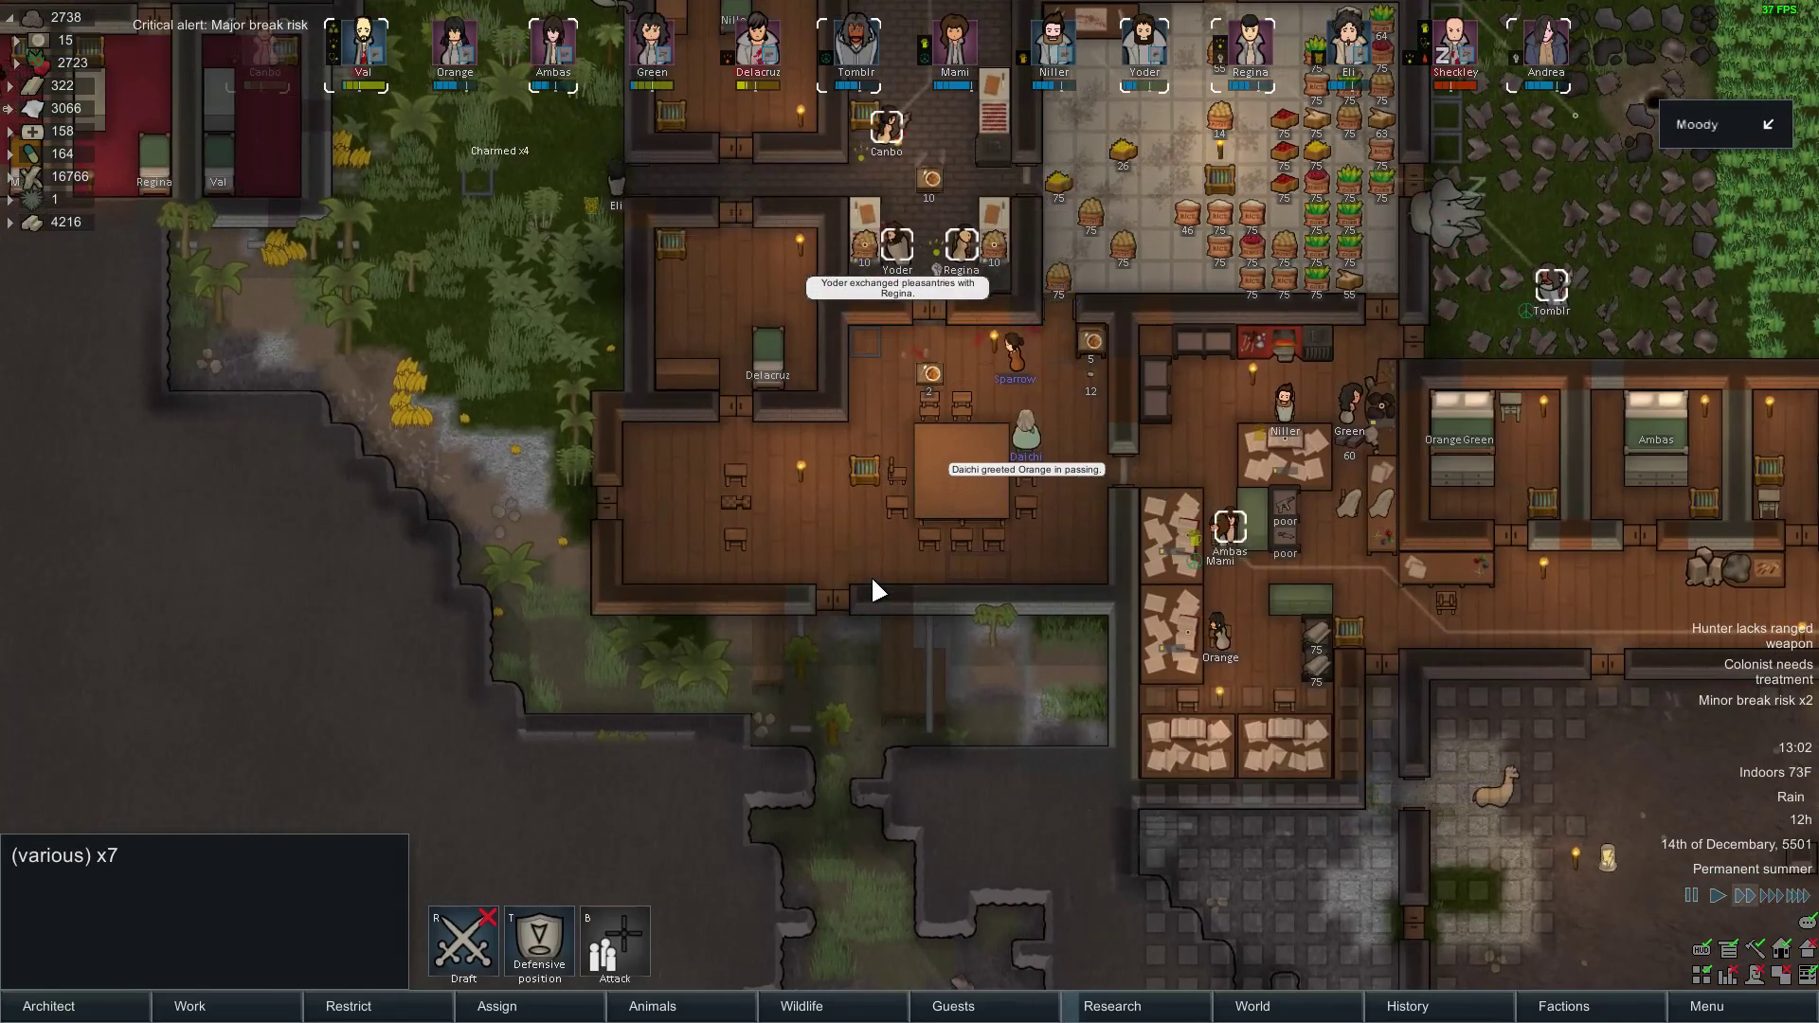
{"action": "scroll", "coordinate": [873, 582], "scroll_direction": "down", "scroll_amount": 1}
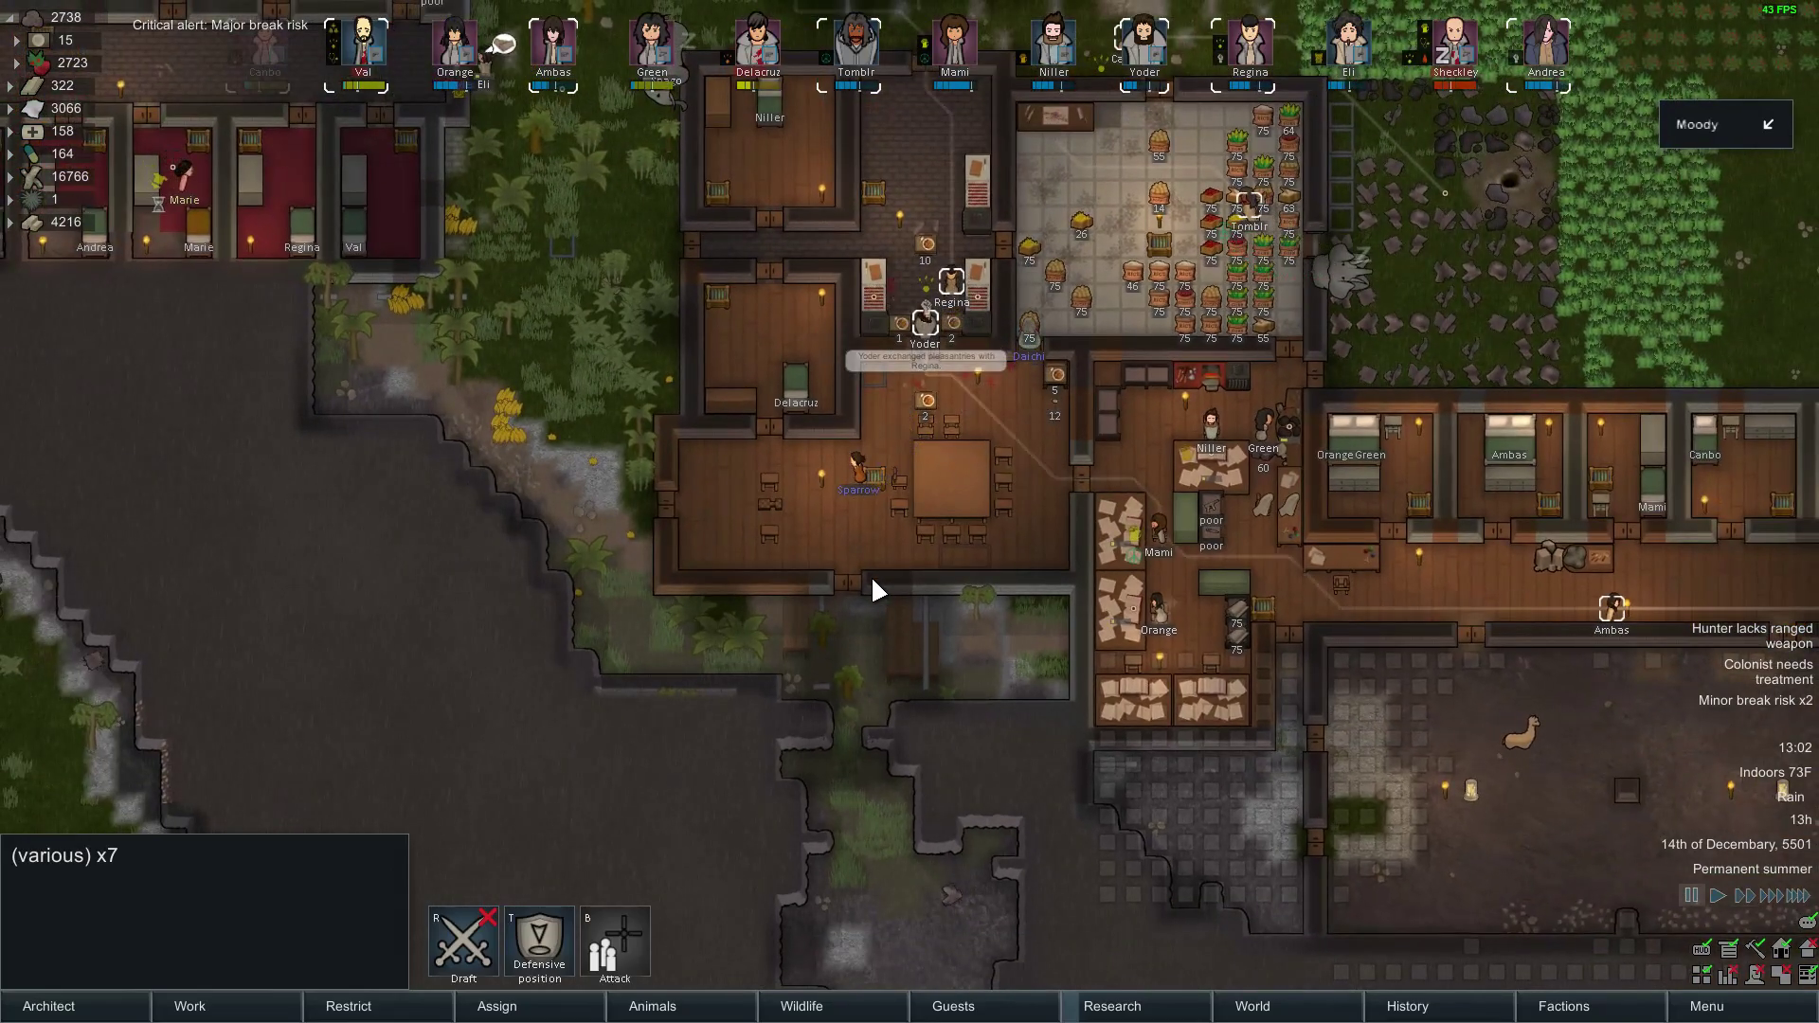